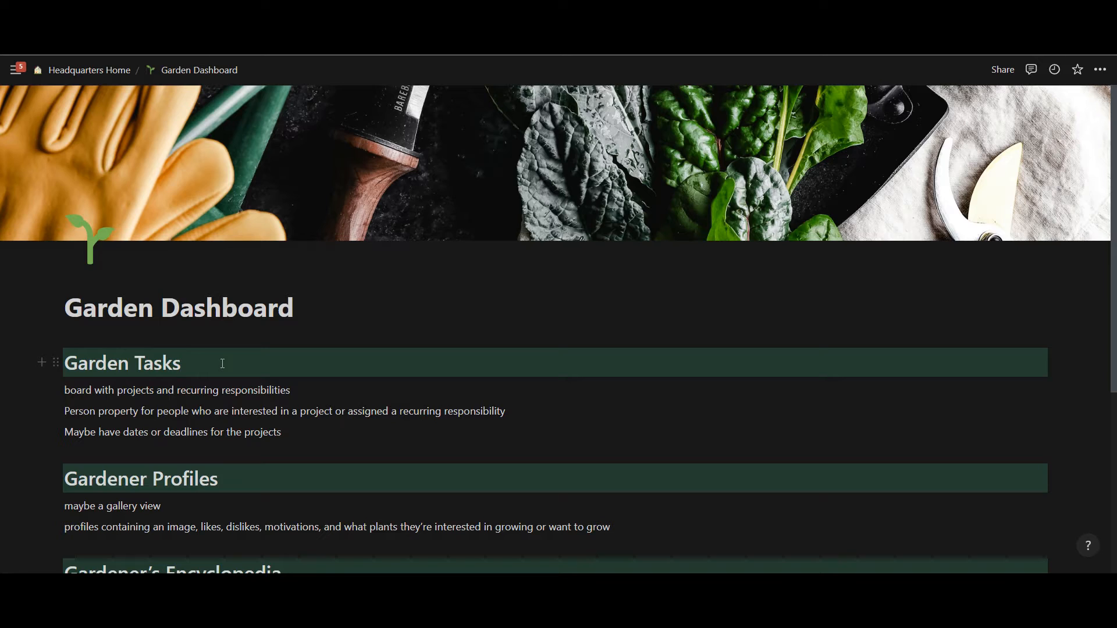
Review the three planning notes under the Garden Tasks heading on the board, the Person property and the project dates.
{"action": "key", "text": "Down"}
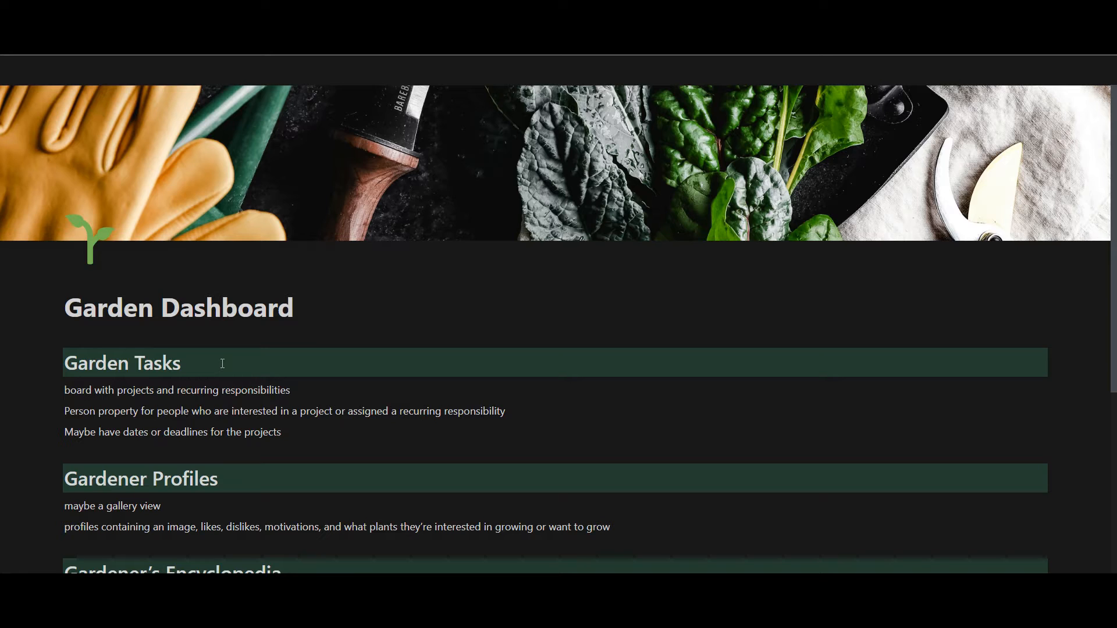
{"action": "left_click_drag", "start_coordinate": [64, 390], "coordinate": [181, 411]}
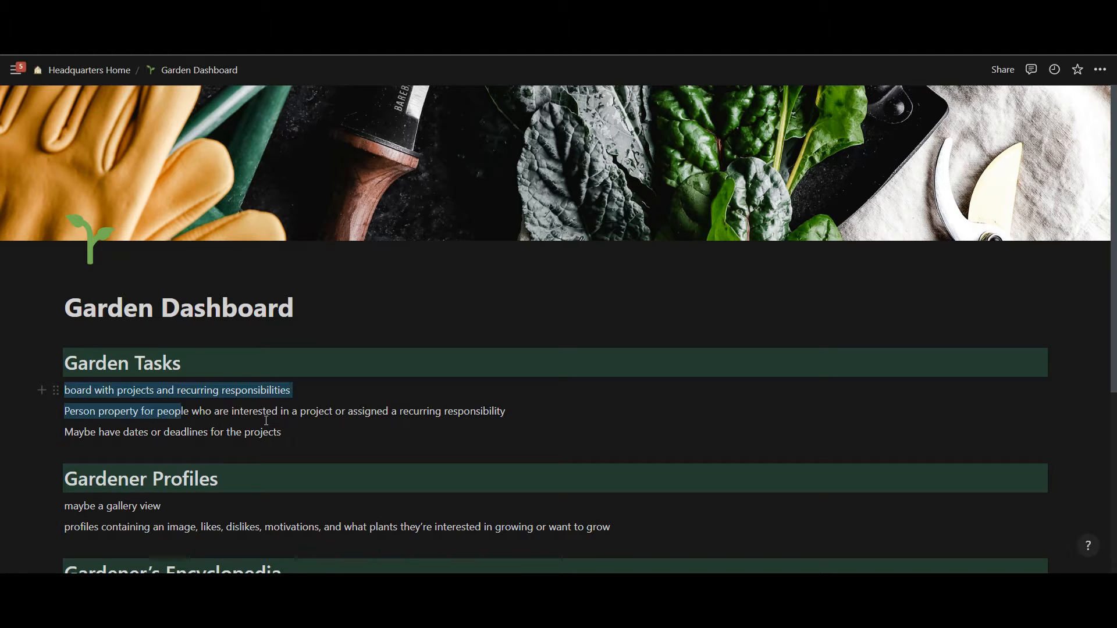
{"action": "left_click", "coordinate": [351, 432]}
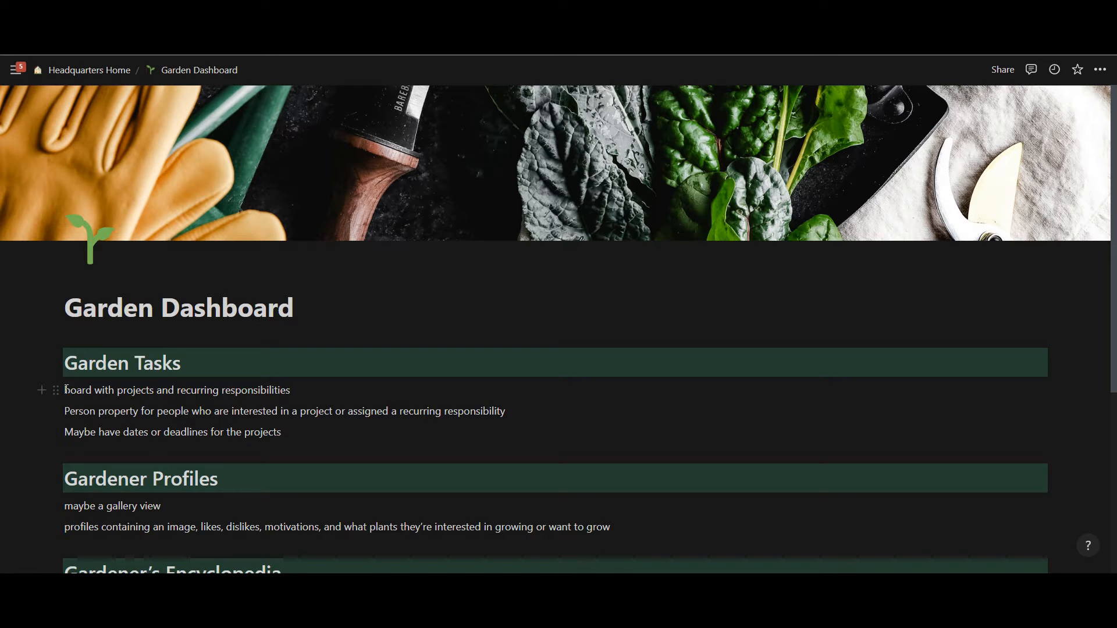
{"action": "left_click_drag", "start_coordinate": [291, 390], "coordinate": [199, 383]}
{"action": "left_click", "coordinate": [285, 391]}
{"action": "left_click", "coordinate": [302, 393]}
{"action": "left_click_drag", "start_coordinate": [65, 411], "coordinate": [364, 413]}
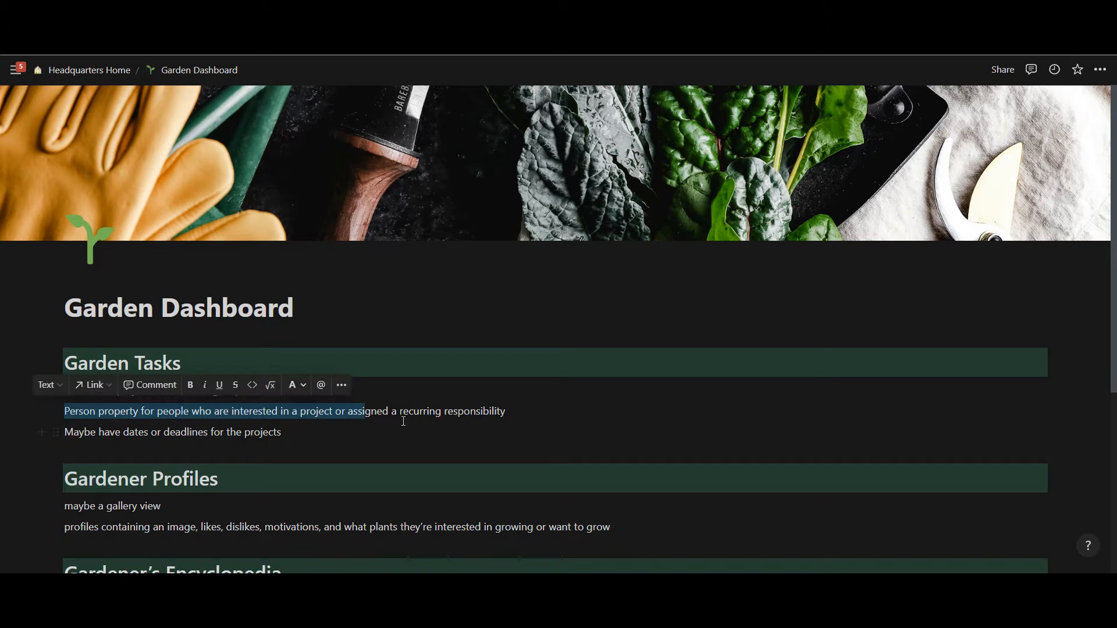
{"action": "left_click", "coordinate": [277, 487]}
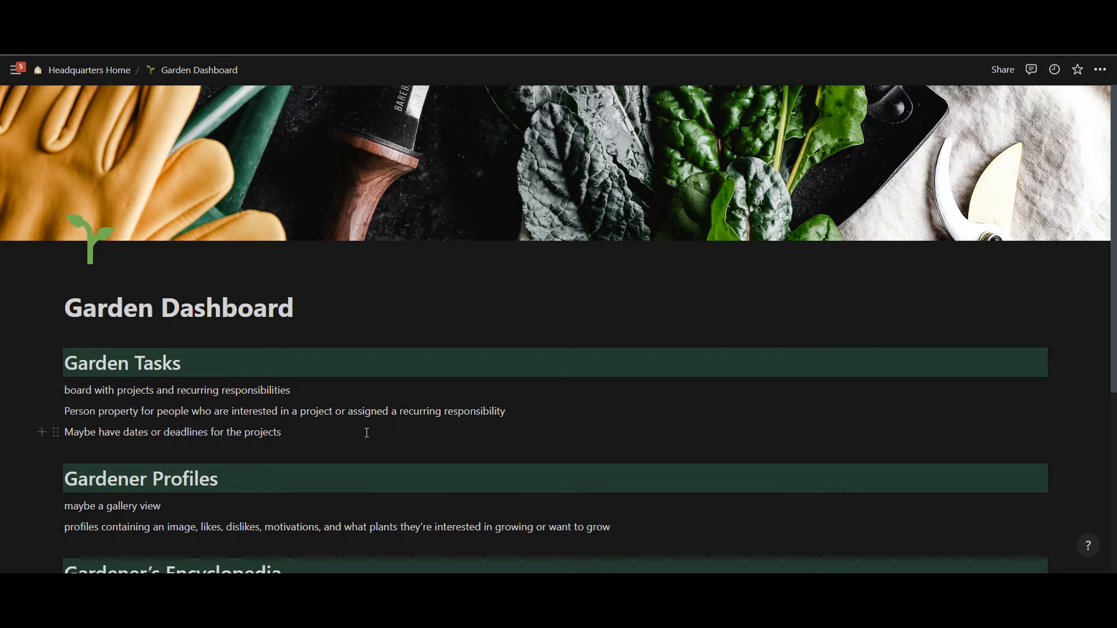
{"action": "left_click_drag", "start_coordinate": [66, 433], "coordinate": [242, 433]}
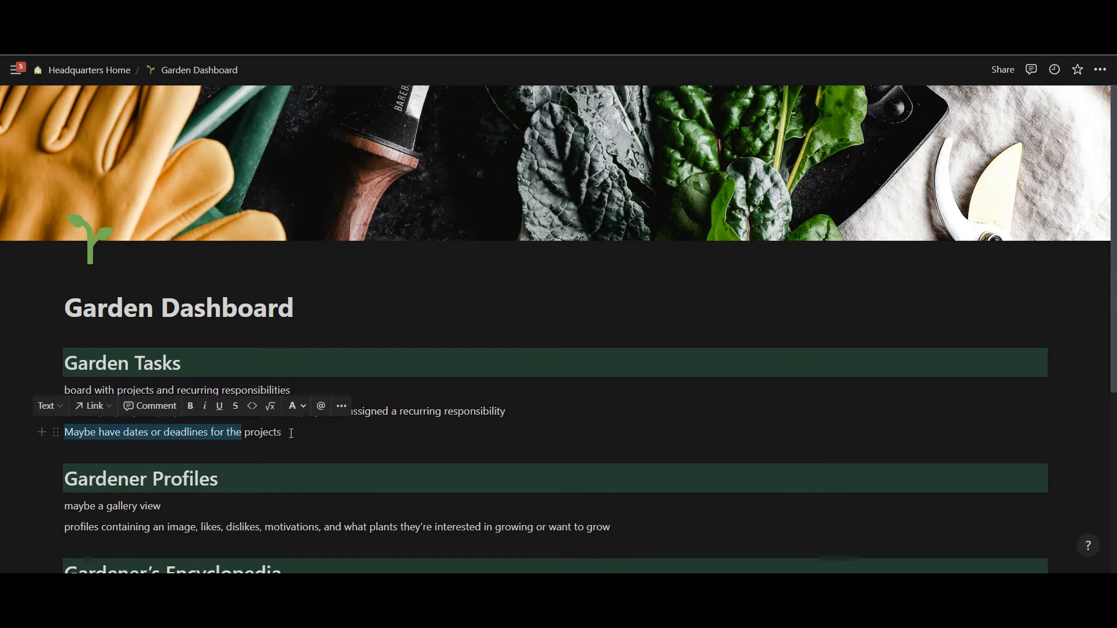
{"action": "left_click", "coordinate": [290, 434]}
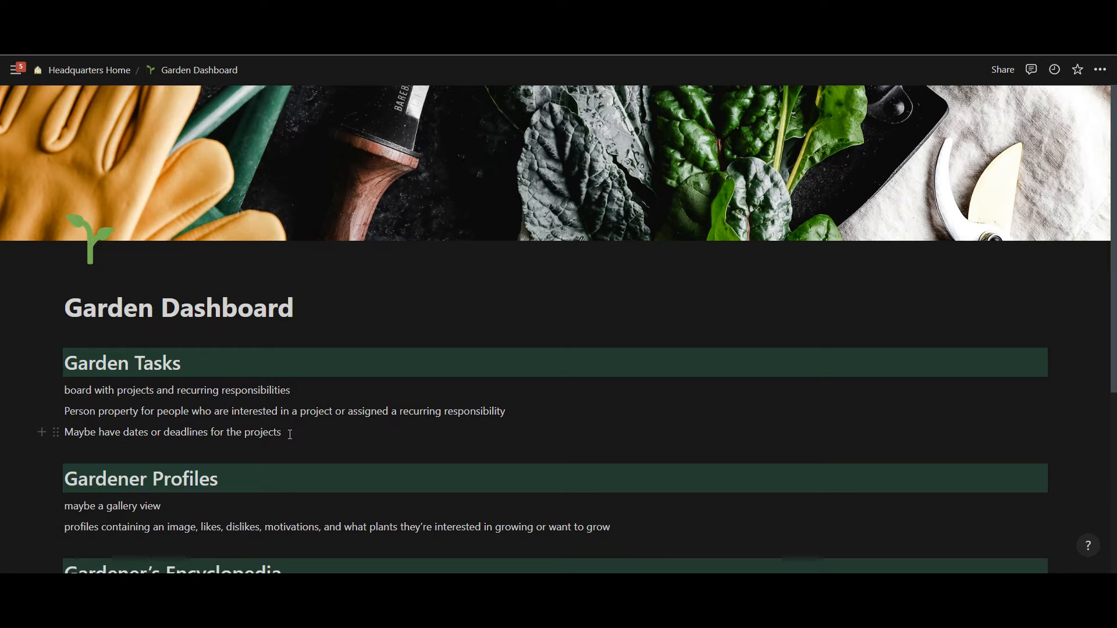
{"action": "key", "text": "ctrl+shift+Left"}
{"action": "key", "text": "ctrl+shift+Left"}
{"action": "left_click_drag", "start_coordinate": [164, 413], "coordinate": [65, 389]}
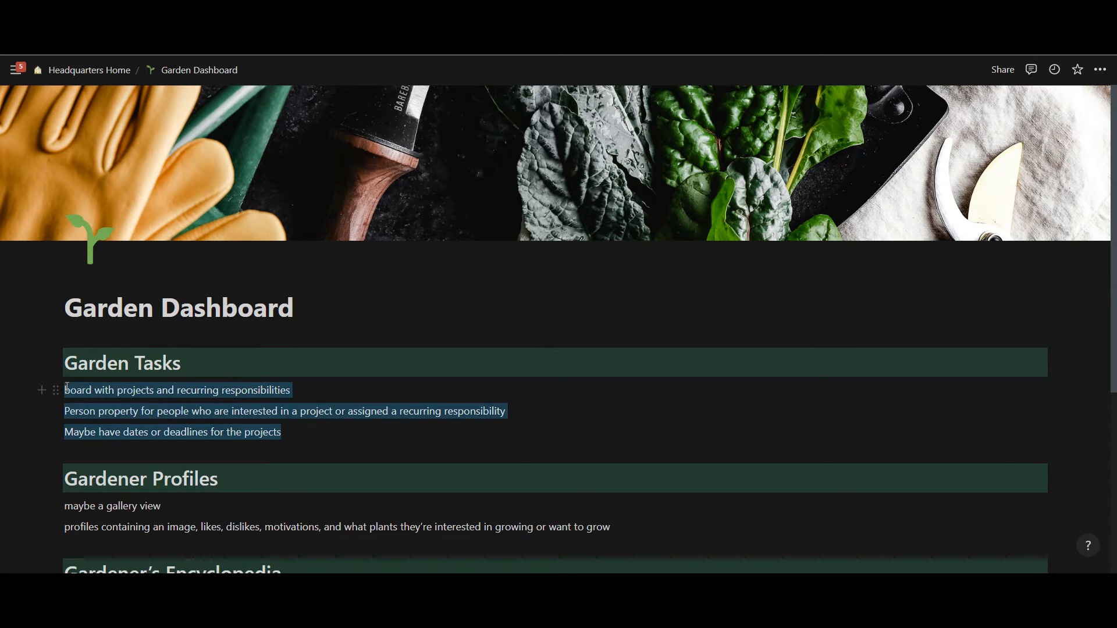
{"action": "left_click", "coordinate": [65, 389]}
Insert a board view with a new database below the Garden Tasks notes.
{"action": "left_click", "coordinate": [296, 395]}
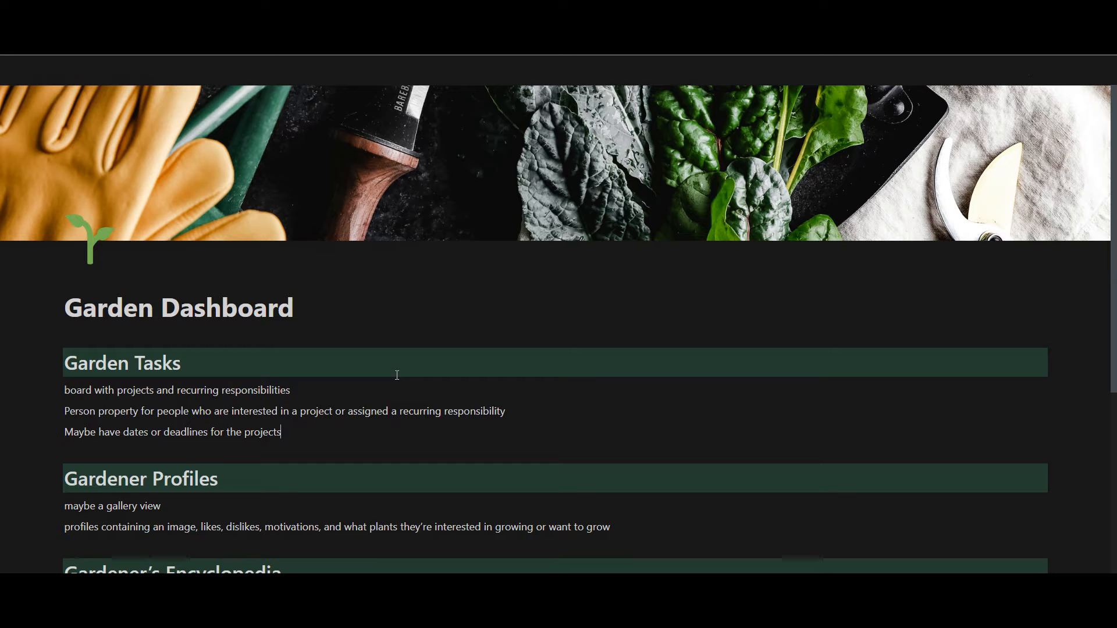
{"action": "key", "text": "Return"}
{"action": "type", "text": "/"}
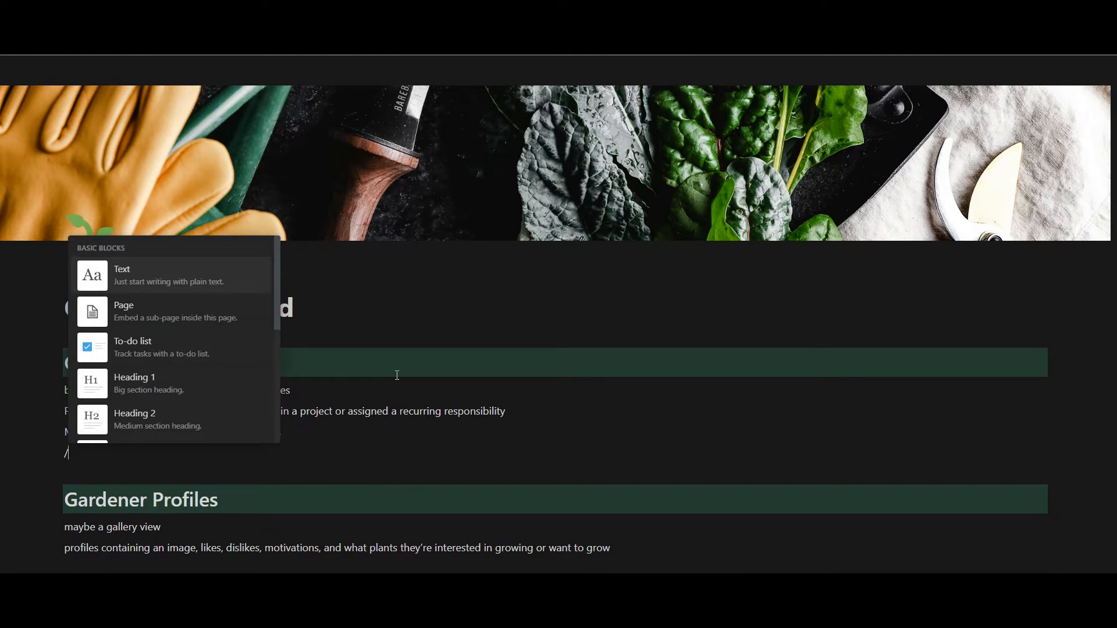
{"action": "type", "text": "board"}
{"action": "key", "text": "Return"}
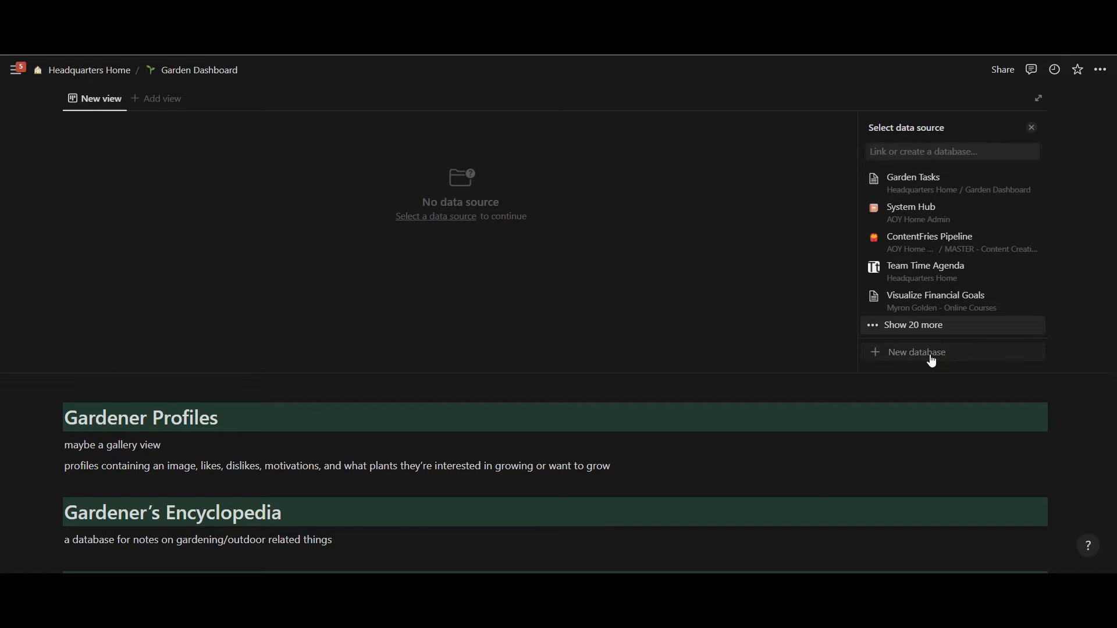
{"action": "left_click", "coordinate": [931, 356]}
Title the new board database "Garden Tasks".
{"action": "scroll", "coordinate": [209, 268], "scroll_direction": "up", "scroll_amount": 2}
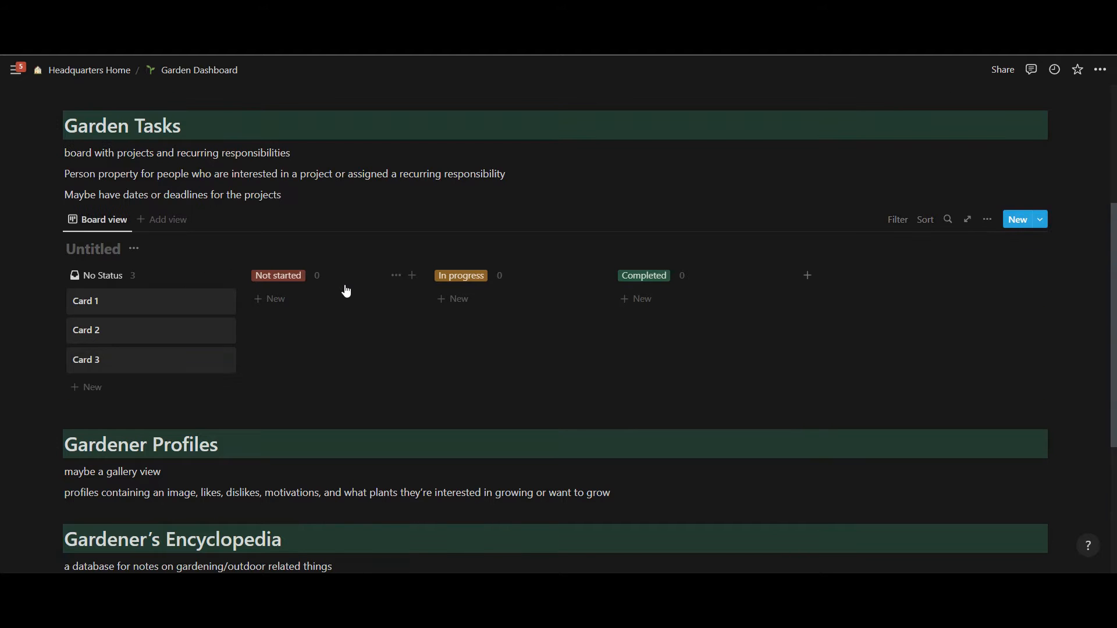
{"action": "type", "text": "Gard"}
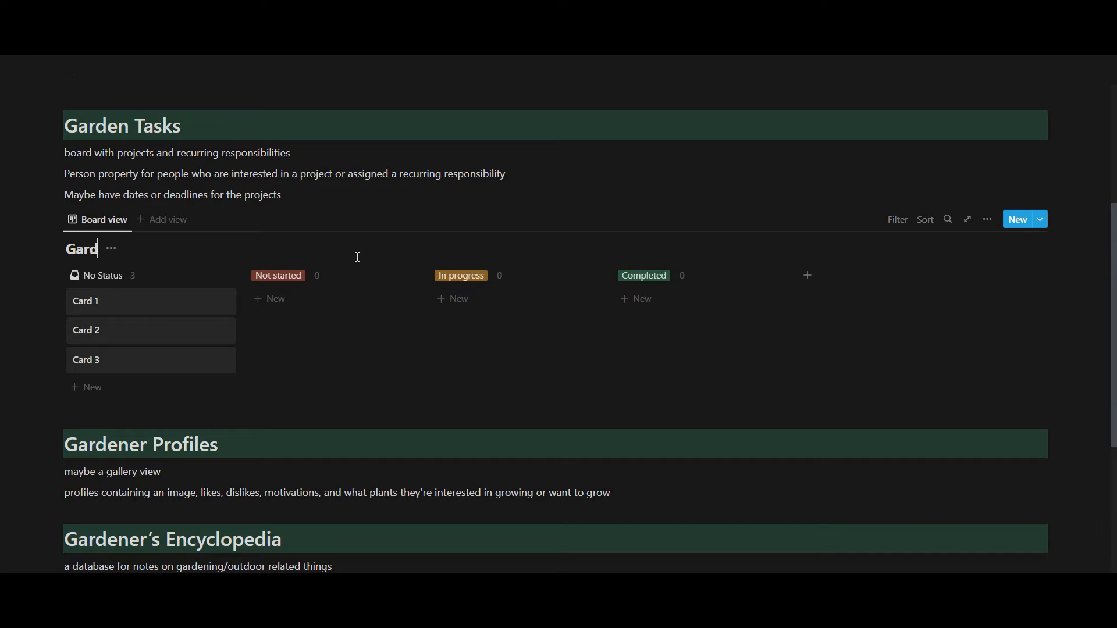
{"action": "type", "text": "en Tasks"}
{"action": "left_click", "coordinate": [320, 368]}
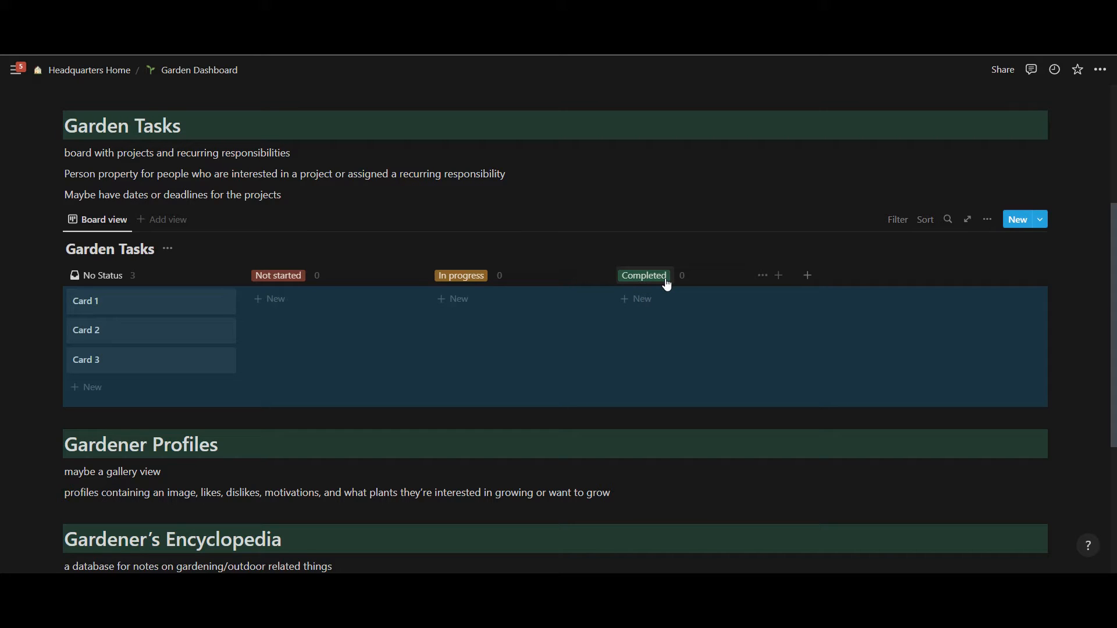
Add a new group named "Recurring" to the Garden Tasks board.
{"action": "left_click", "coordinate": [809, 276]}
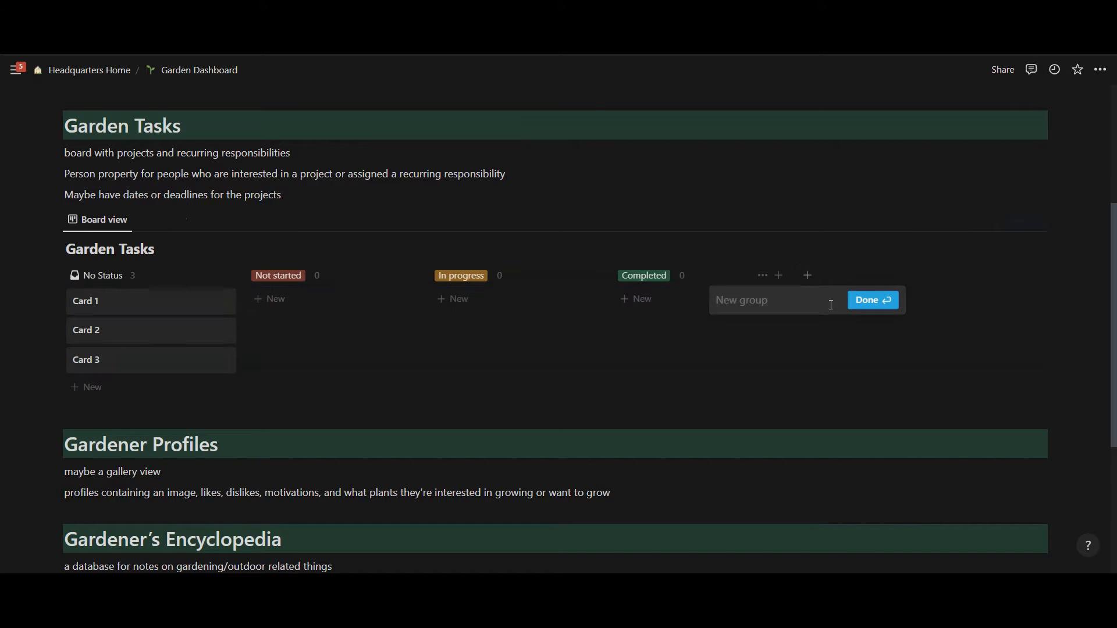
{"action": "type", "text": "Recurring"}
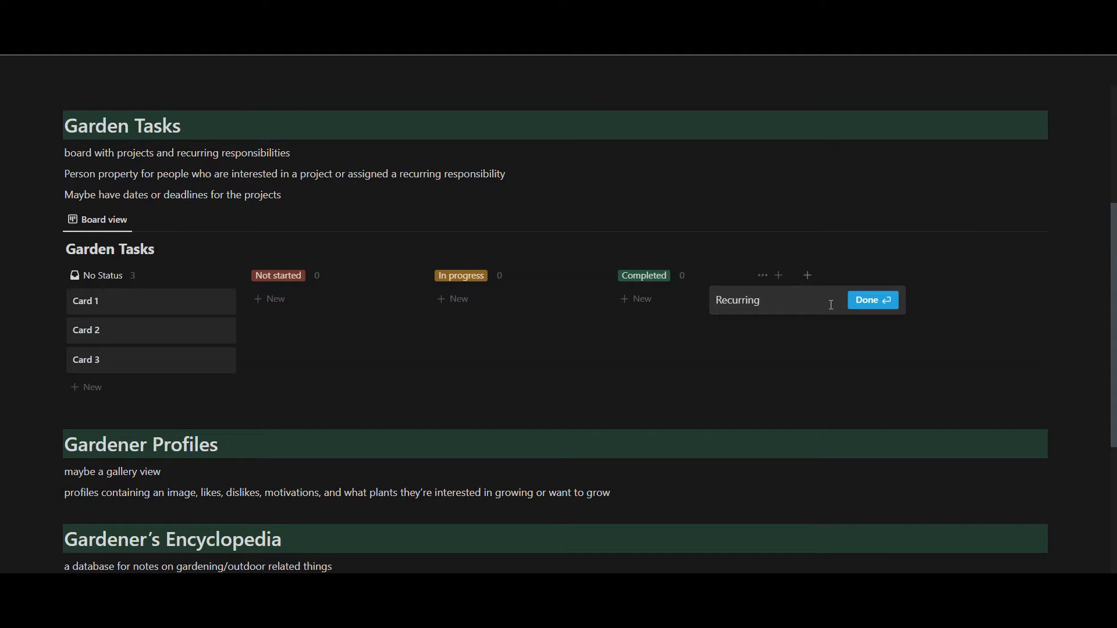
{"action": "left_click", "coordinate": [883, 307]}
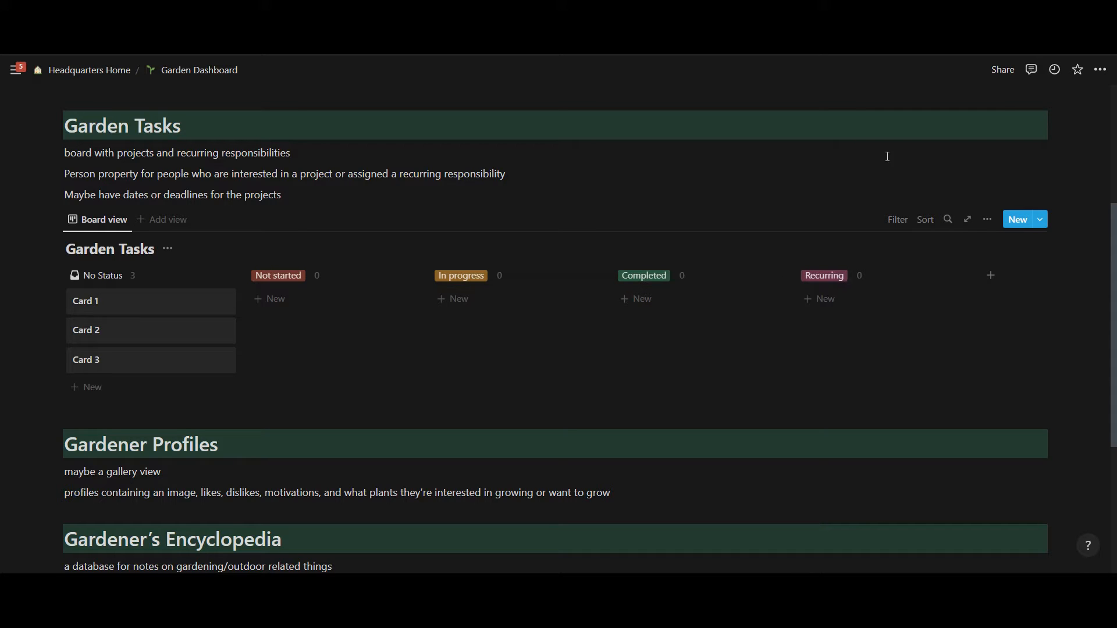
{"action": "double_click", "coordinate": [80, 154]}
{"action": "left_click", "coordinate": [120, 154]}
{"action": "left_click_drag", "start_coordinate": [176, 154], "coordinate": [324, 167]}
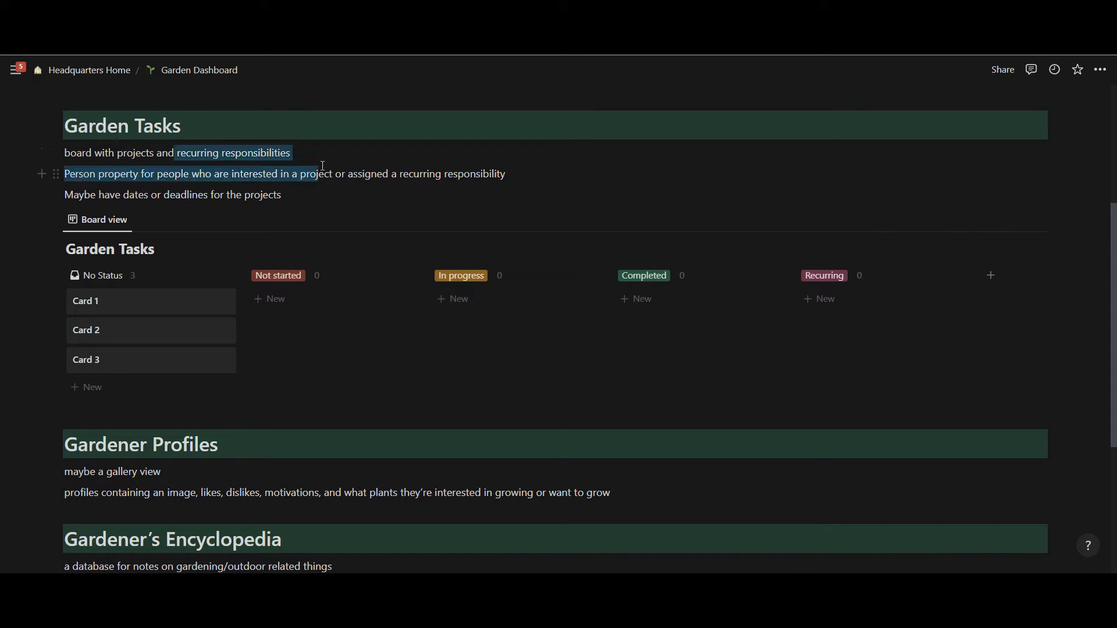
{"action": "left_click", "coordinate": [324, 167]}
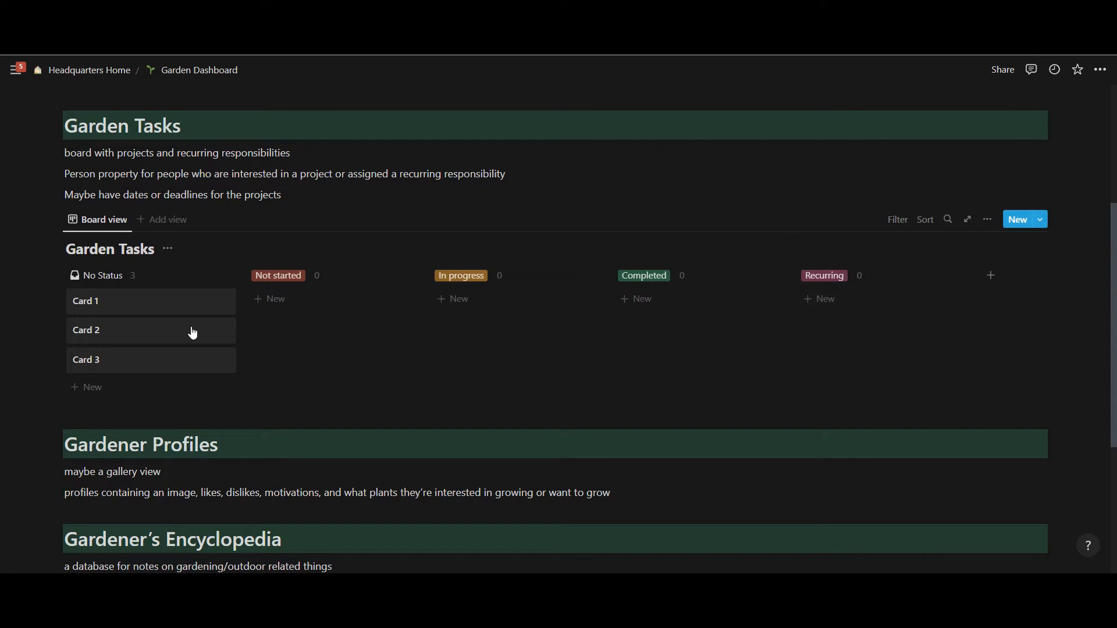
Try moving Card 1 into the Not started group and return it to No Status.
{"action": "left_click_drag", "start_coordinate": [192, 301], "coordinate": [291, 302]}
{"action": "left_click_drag", "start_coordinate": [169, 309], "coordinate": [204, 311]}
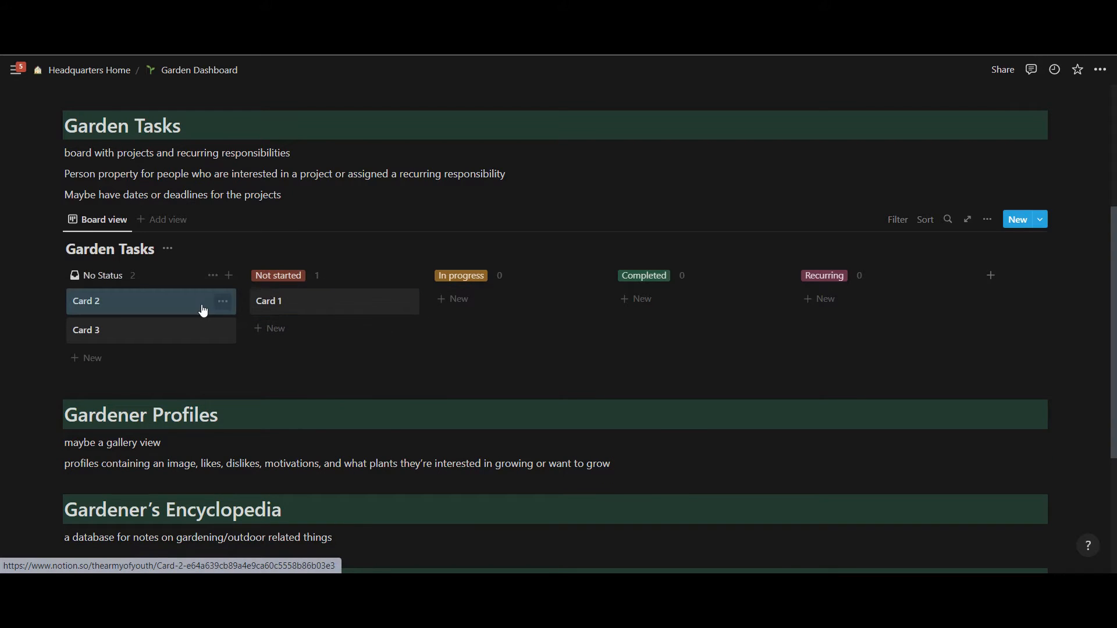
{"action": "left_click_drag", "start_coordinate": [274, 301], "coordinate": [163, 310]}
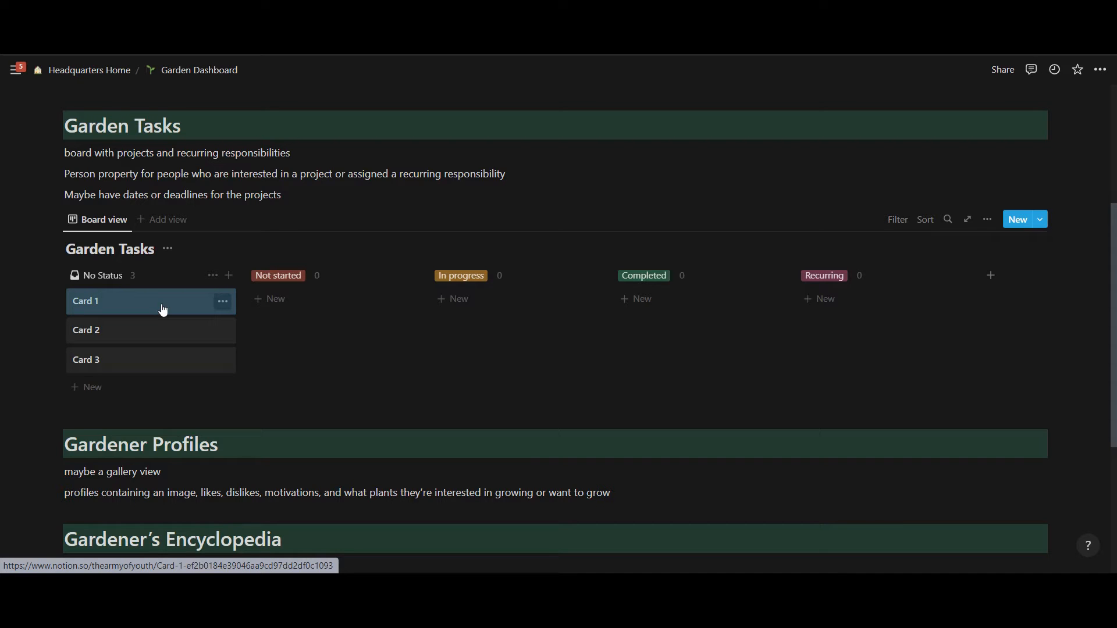
Open Card 1 and rename it "Mow the Lawn".
{"action": "left_click", "coordinate": [163, 310]}
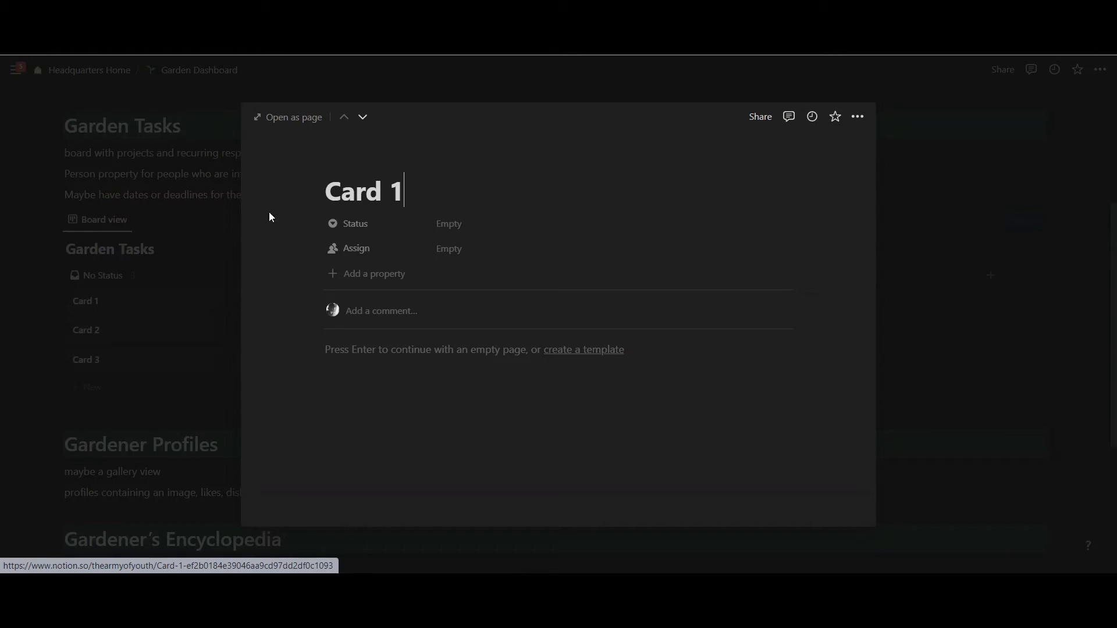
{"action": "triple_click", "coordinate": [369, 192]}
{"action": "type", "text": "Mow the L"}
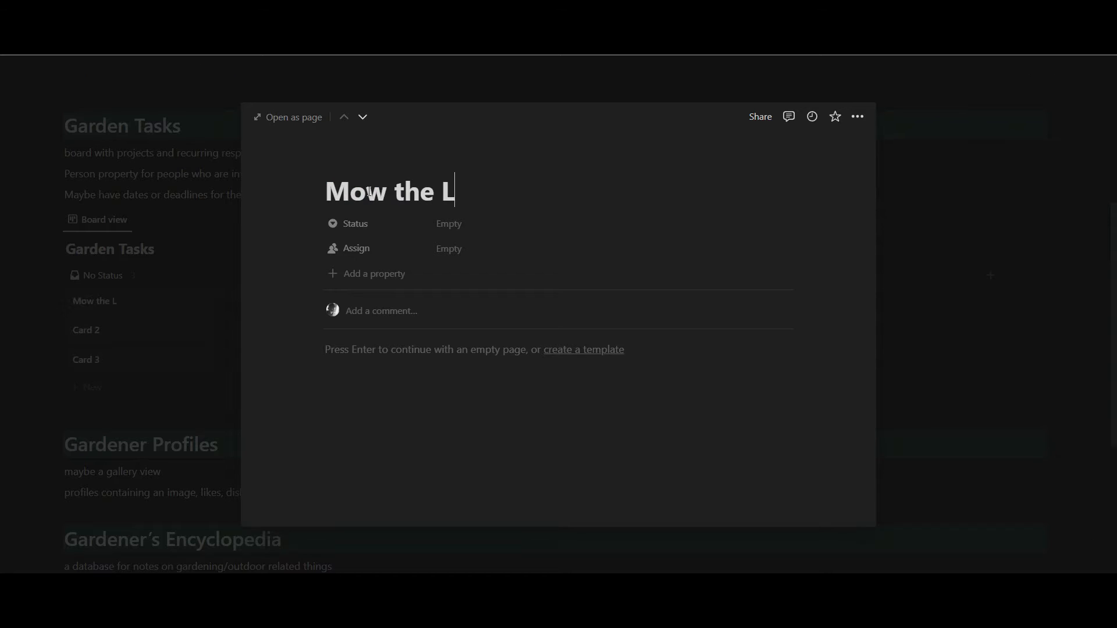
{"action": "type", "text": "awn"}
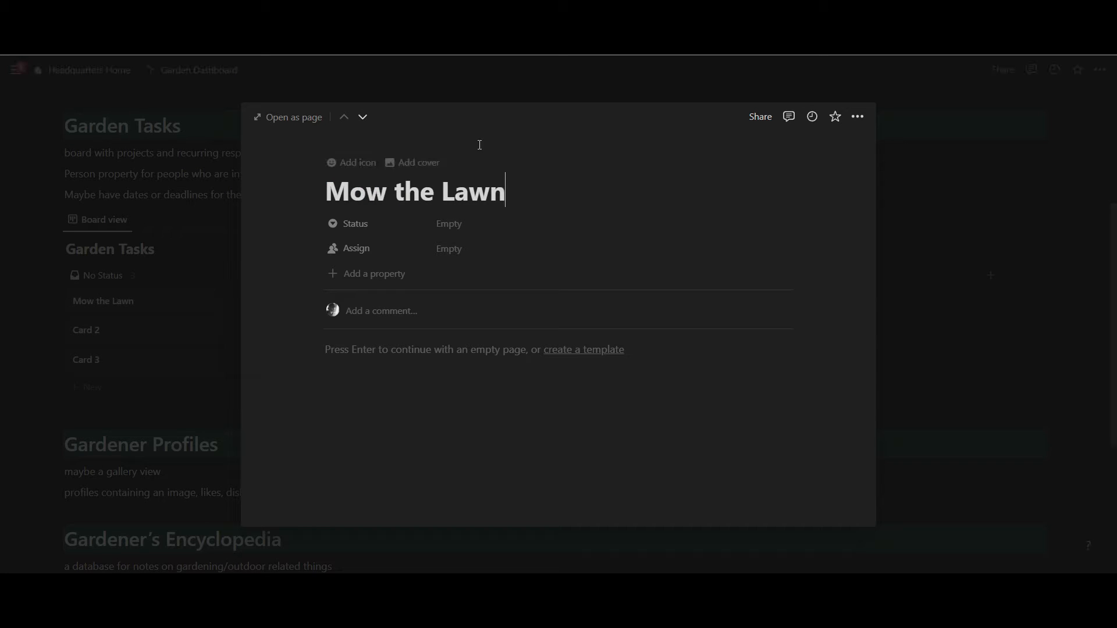
Assign a workspace member to the Mow the Lawn task and close the card.
{"action": "left_click", "coordinate": [481, 227]}
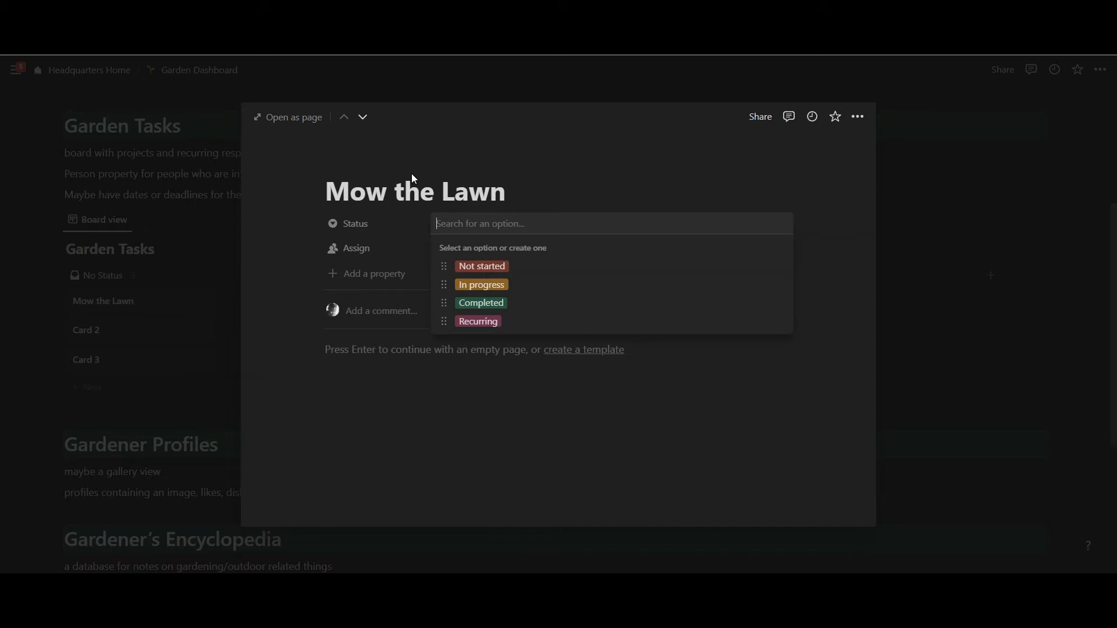
{"action": "left_click", "coordinate": [411, 174]}
{"action": "left_click", "coordinate": [466, 249]}
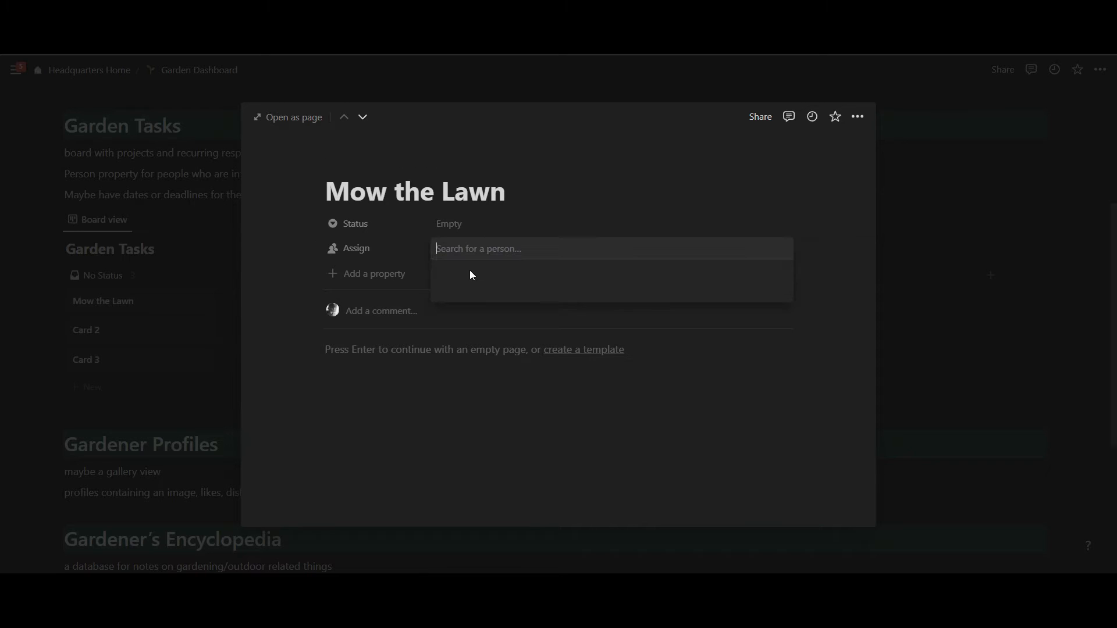
{"action": "left_click", "coordinate": [480, 290]}
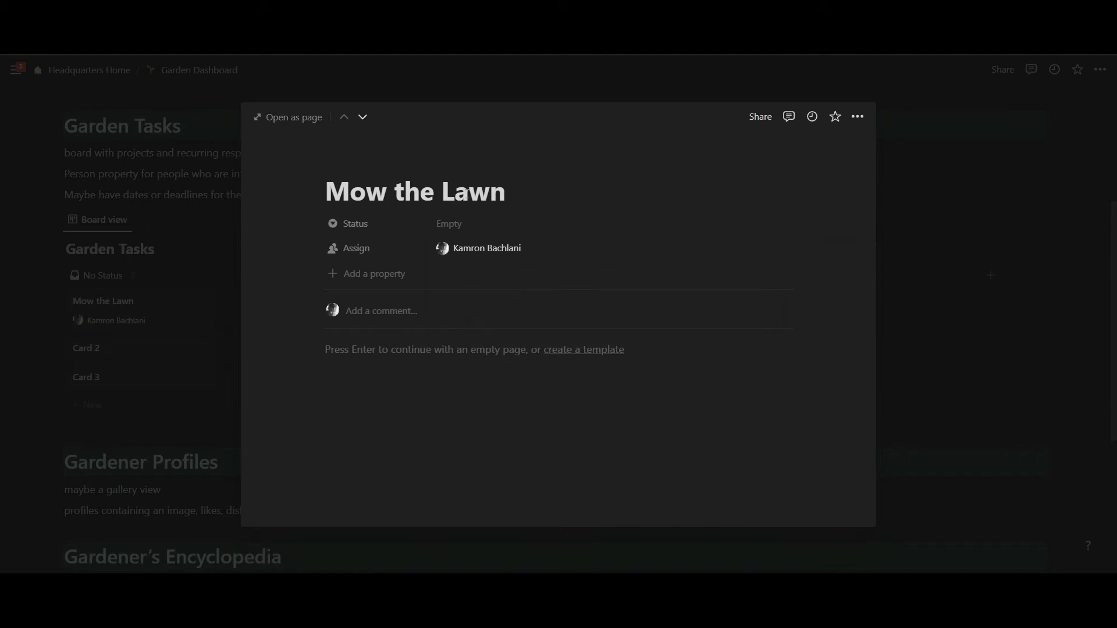
{"action": "left_click", "coordinate": [162, 233]}
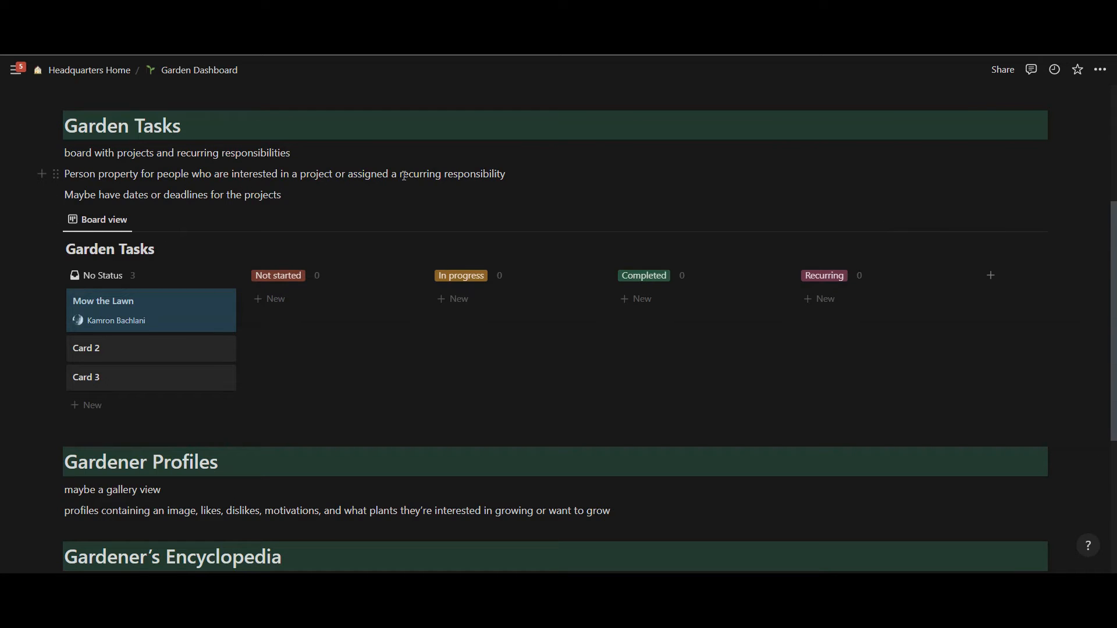
Reopen the Mow the Lawn card and add a new property to it.
{"action": "left_click", "coordinate": [195, 316]}
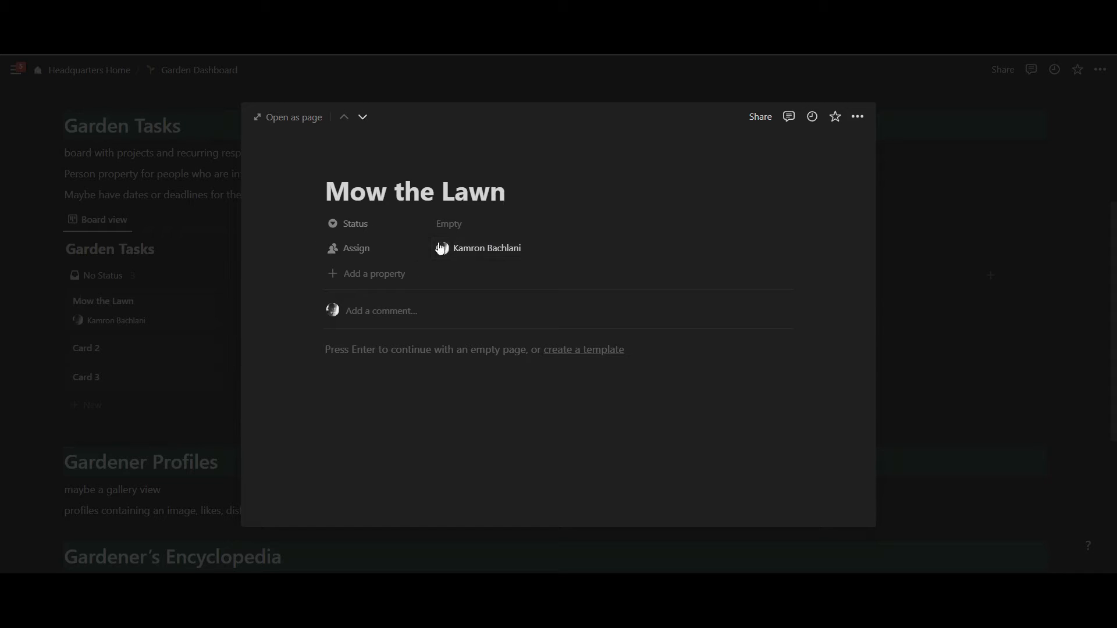
{"action": "left_click", "coordinate": [381, 274]}
{"action": "left_click", "coordinate": [447, 327]}
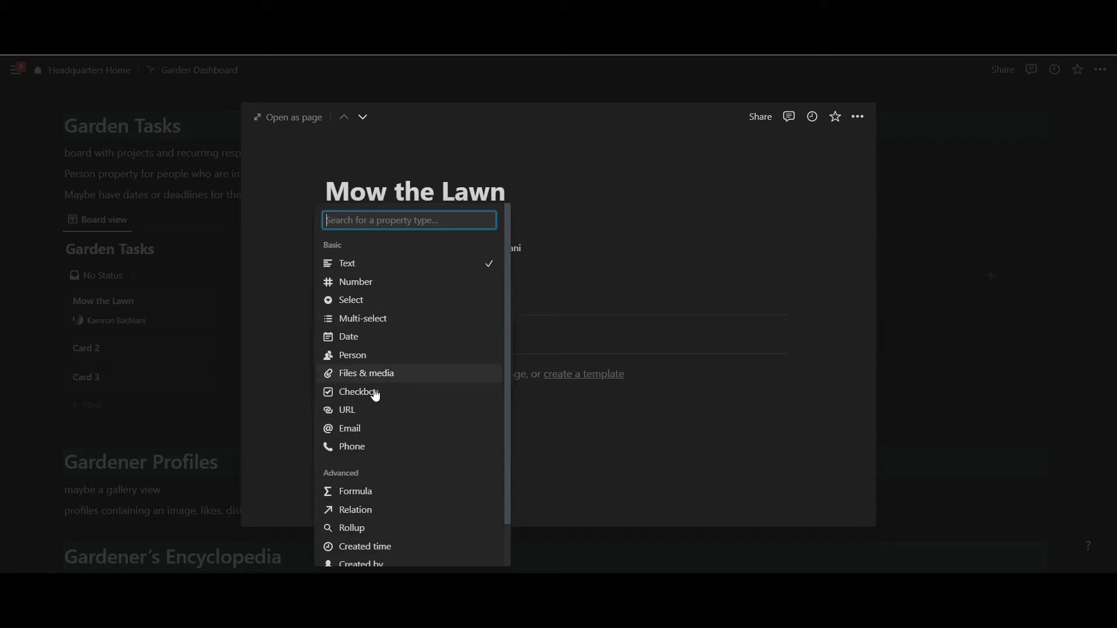
{"action": "left_click", "coordinate": [260, 224]}
{"action": "left_click", "coordinate": [322, 211]}
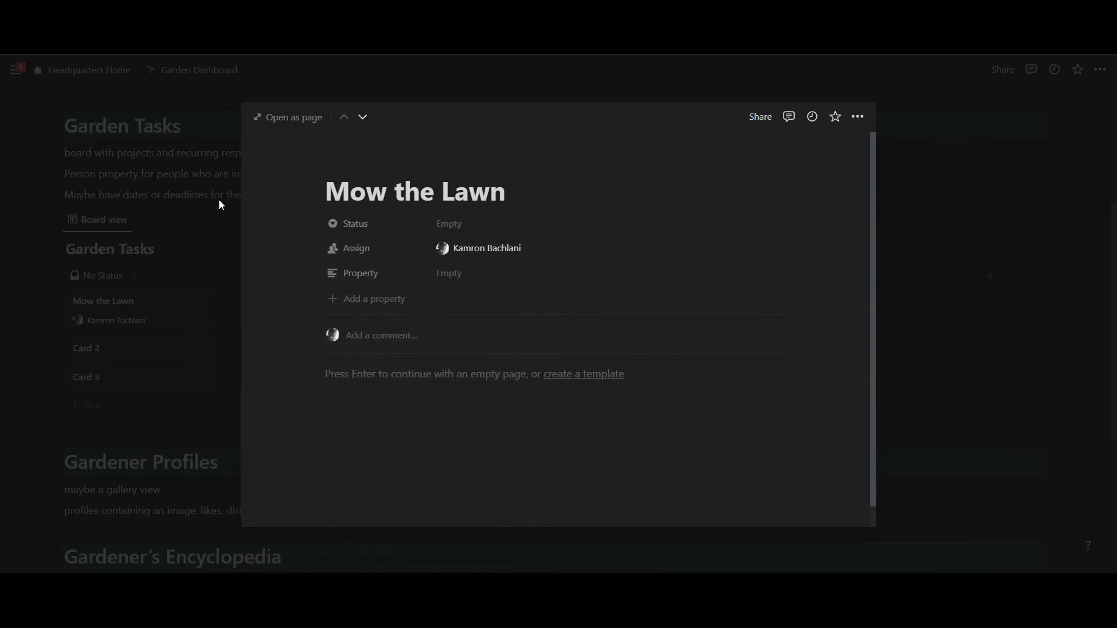
Change the type of the Mow the Lawn card's new property to Date.
{"action": "left_click", "coordinate": [219, 200]}
{"action": "left_click", "coordinate": [174, 312]}
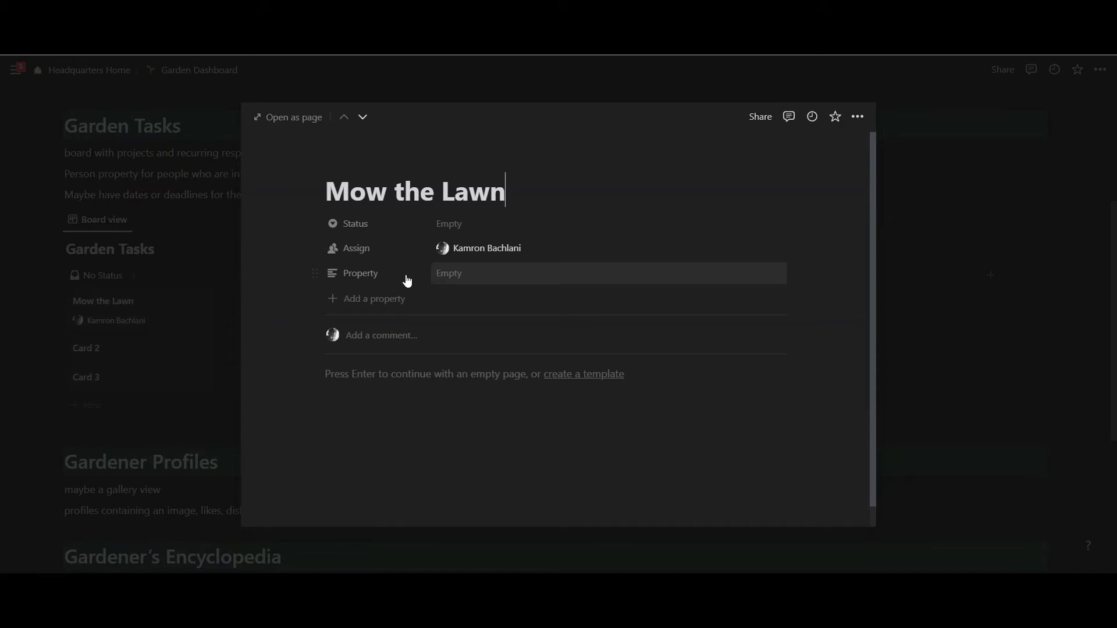
{"action": "left_click", "coordinate": [387, 278]}
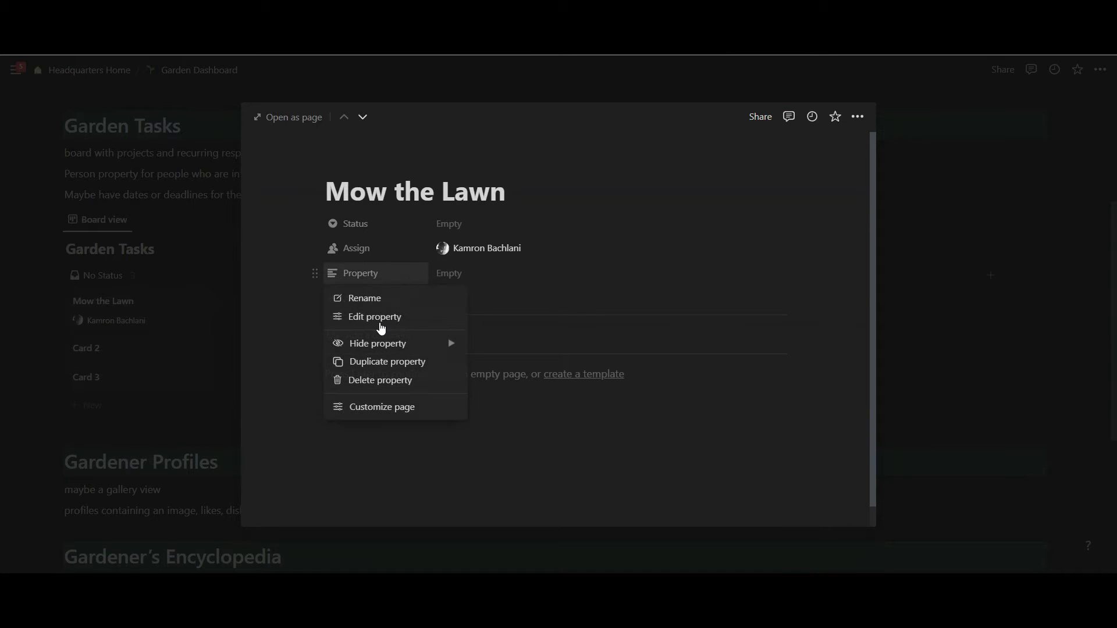
{"action": "left_click", "coordinate": [364, 274]}
{"action": "left_click", "coordinate": [378, 274]}
{"action": "left_click", "coordinate": [411, 318]}
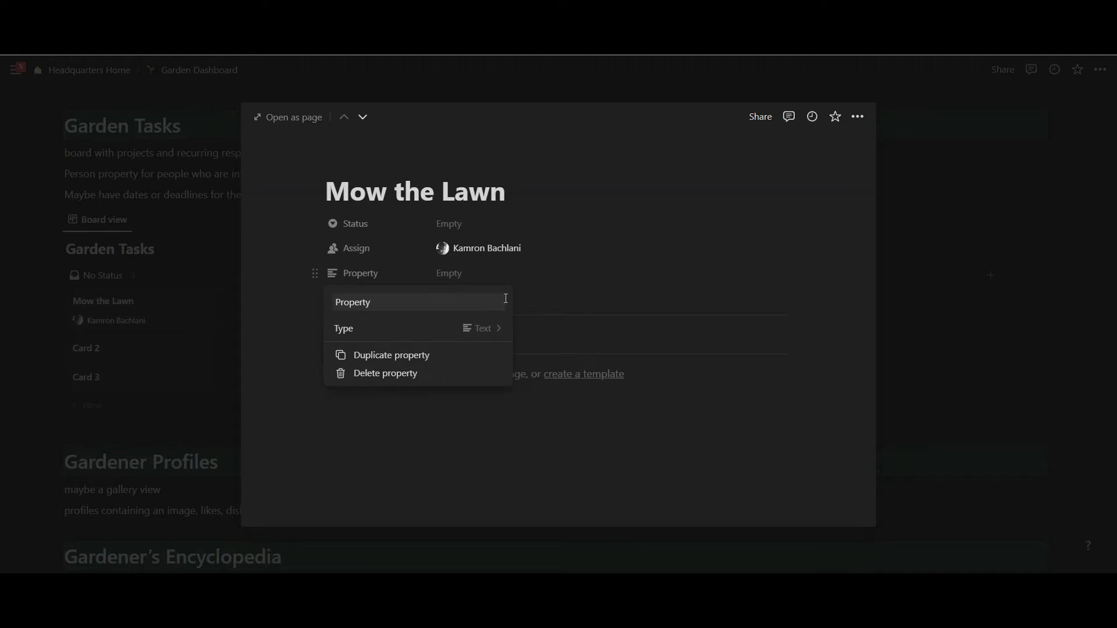
{"action": "left_click", "coordinate": [453, 336]}
{"action": "left_click", "coordinate": [379, 333]}
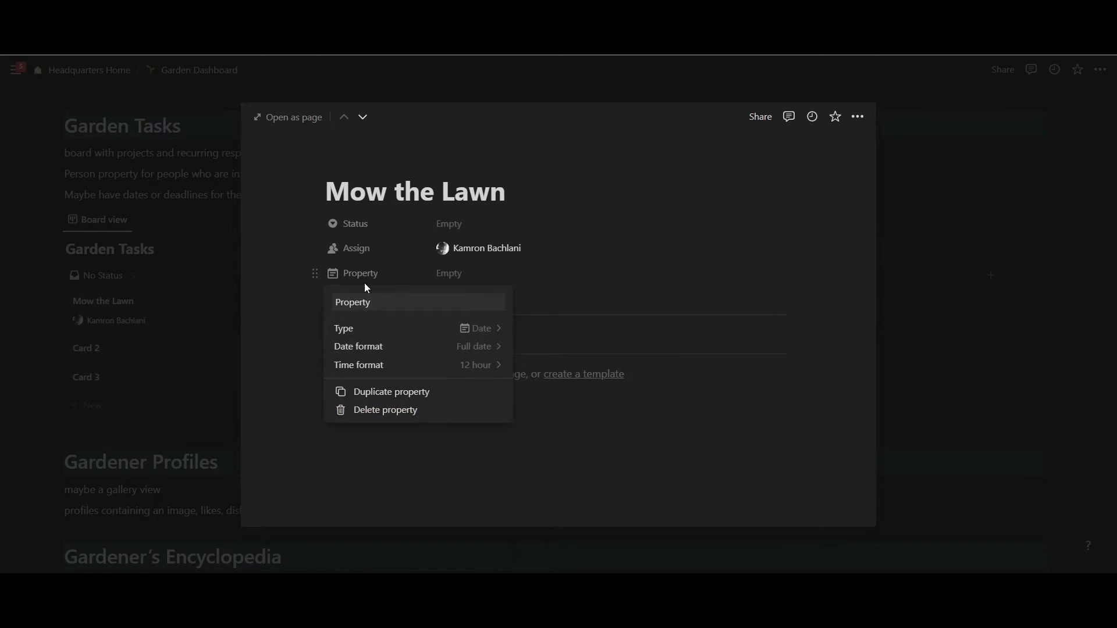
Rename the Mow the Lawn card's new date property to "Deadline".
{"action": "double_click", "coordinate": [377, 304]}
{"action": "type", "text": "Deadl"}
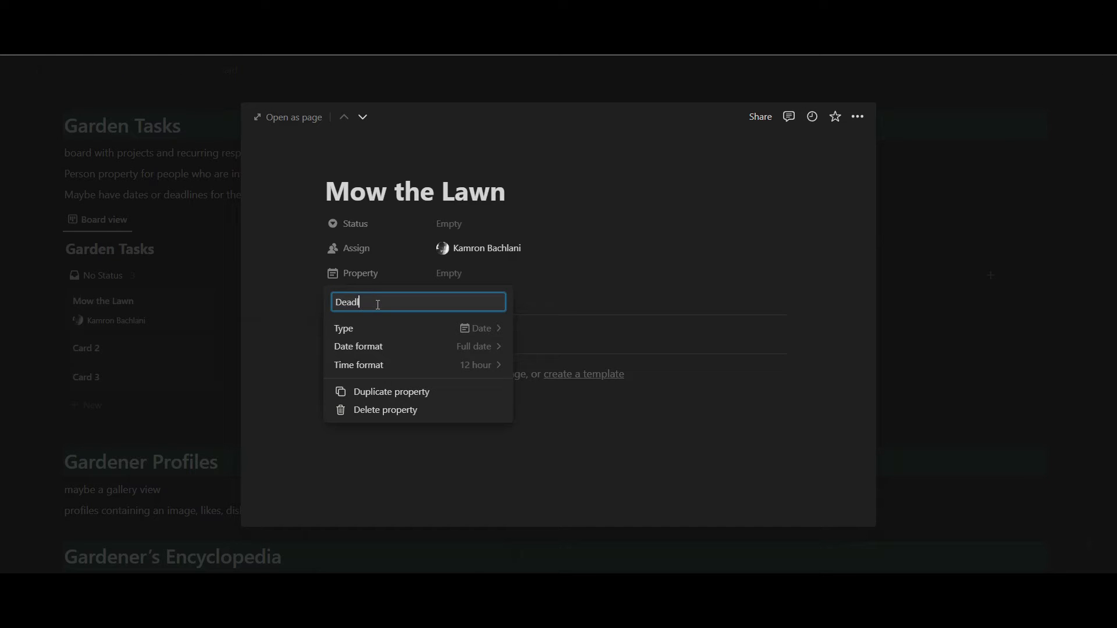
{"action": "type", "text": "ine"}
{"action": "left_click", "coordinate": [320, 300]}
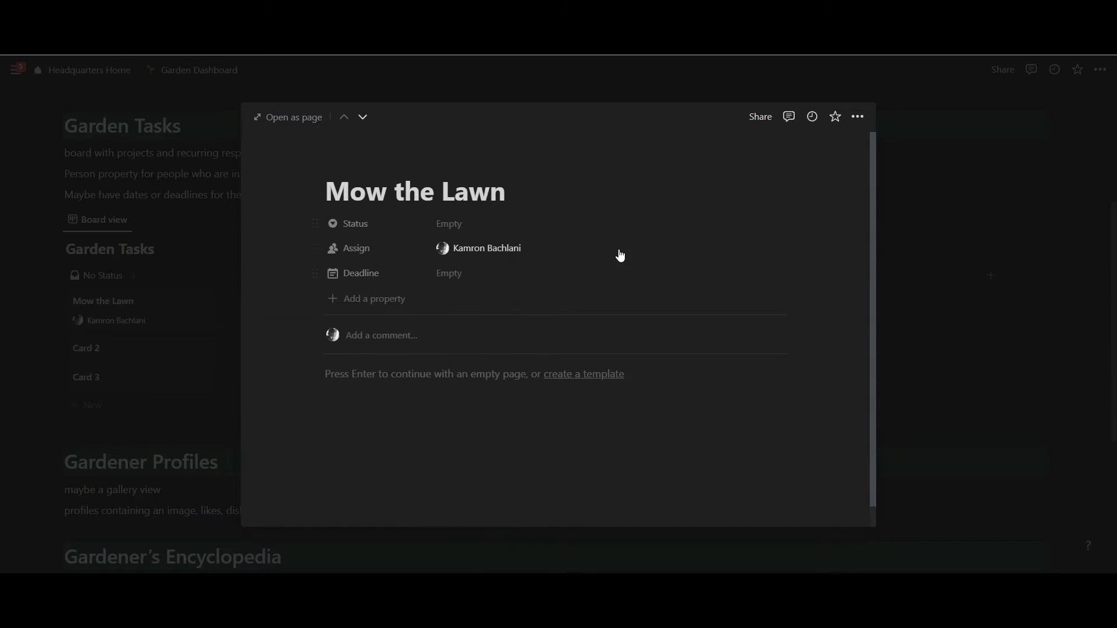
Set the Mow the Lawn deadline to May 20, 2022 and move the card into the Recurring group.
{"action": "left_click", "coordinate": [477, 272]}
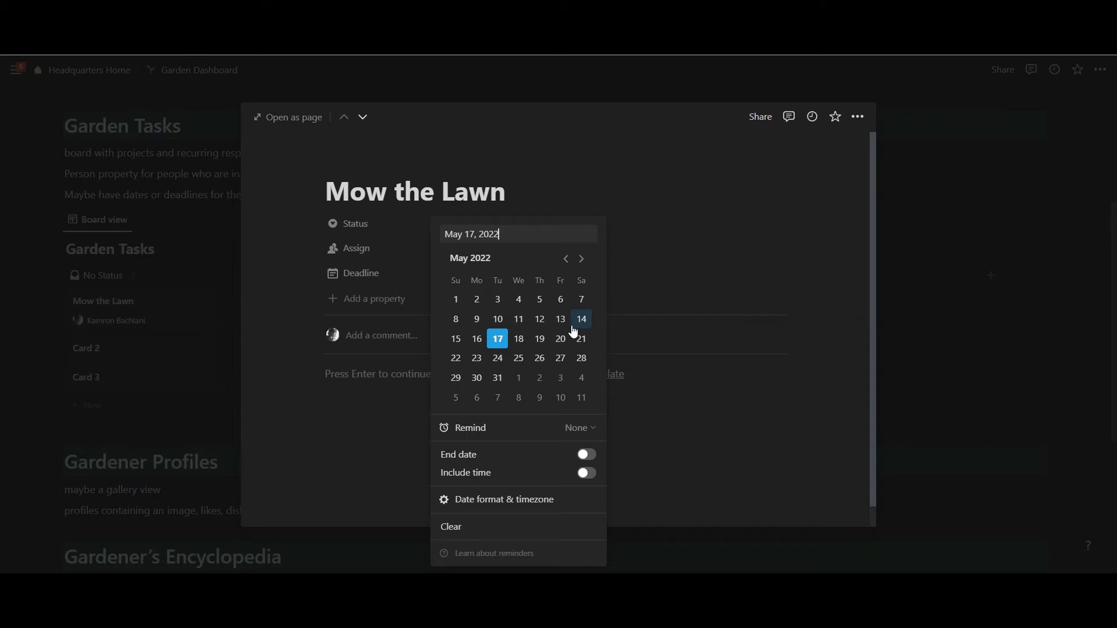
{"action": "left_click", "coordinate": [560, 338]}
{"action": "left_click", "coordinate": [315, 266]}
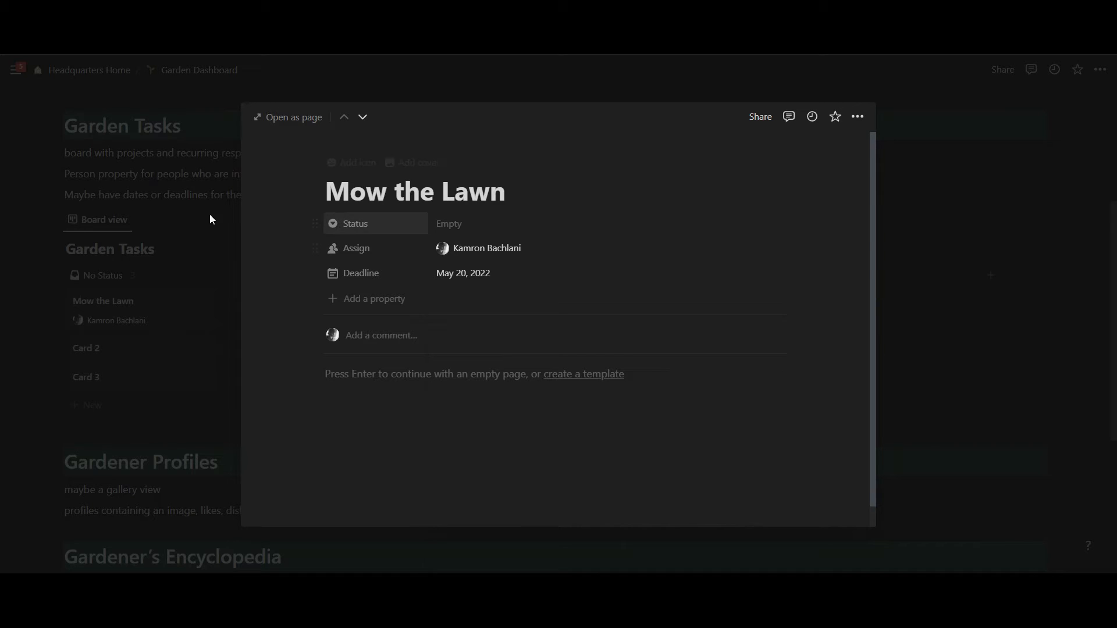
{"action": "left_click", "coordinate": [217, 243]}
{"action": "left_click_drag", "start_coordinate": [150, 312], "coordinate": [893, 314]}
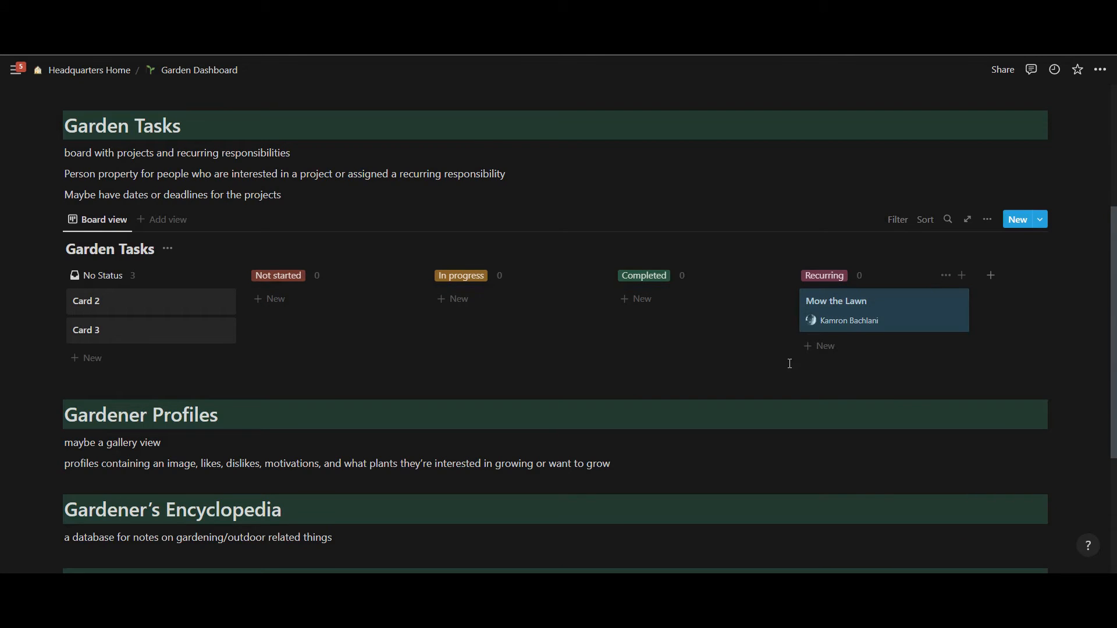
Move Card 2 into the Recurring group and open its title for editing.
{"action": "left_click_drag", "start_coordinate": [177, 304], "coordinate": [902, 344]}
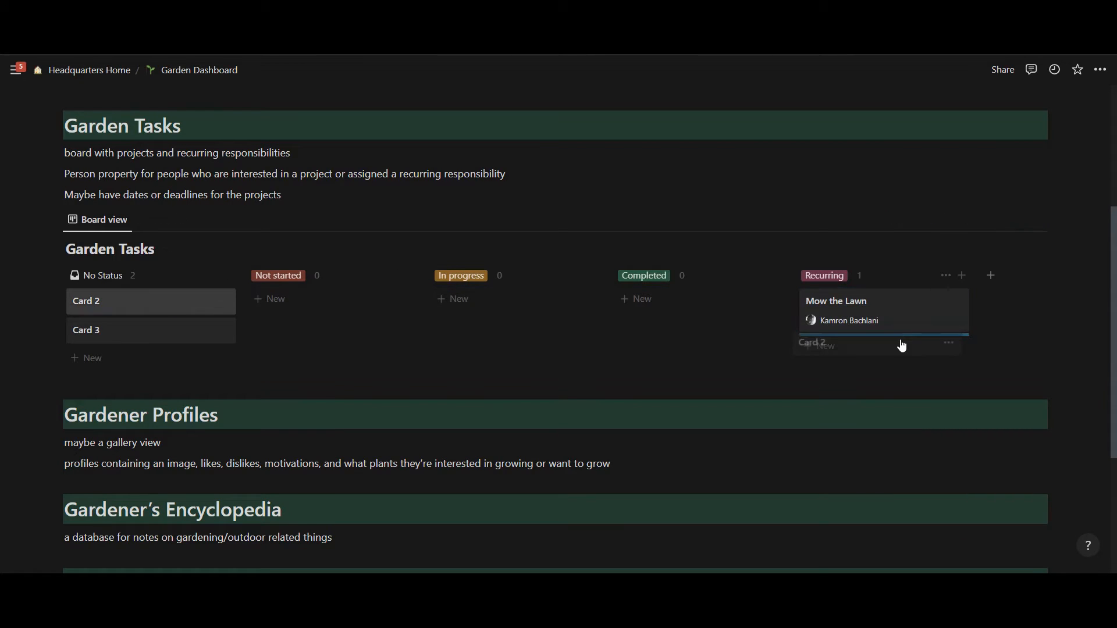
{"action": "left_click", "coordinate": [879, 351]}
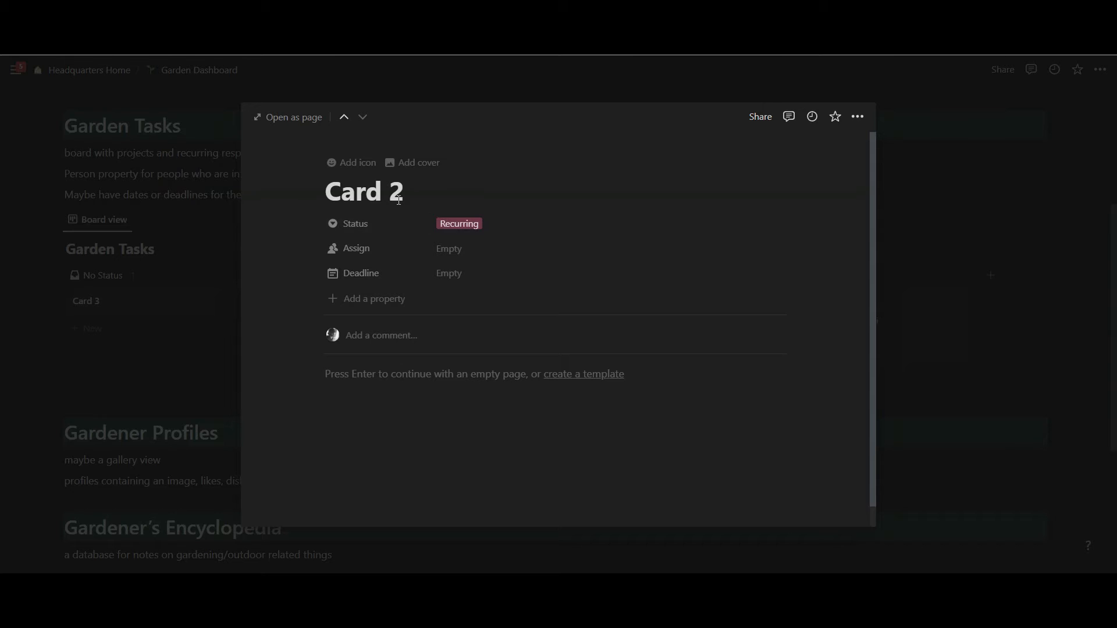
{"action": "triple_click", "coordinate": [400, 201]}
{"action": "type", "text": "Turn"}
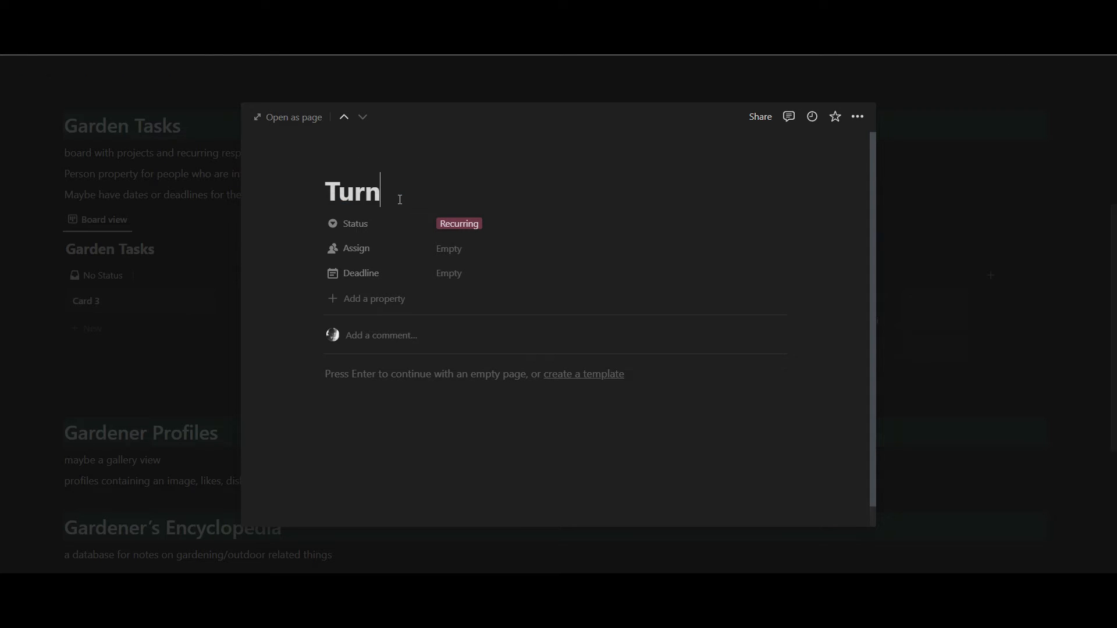
{"action": "key", "text": "ctrl+plus"}
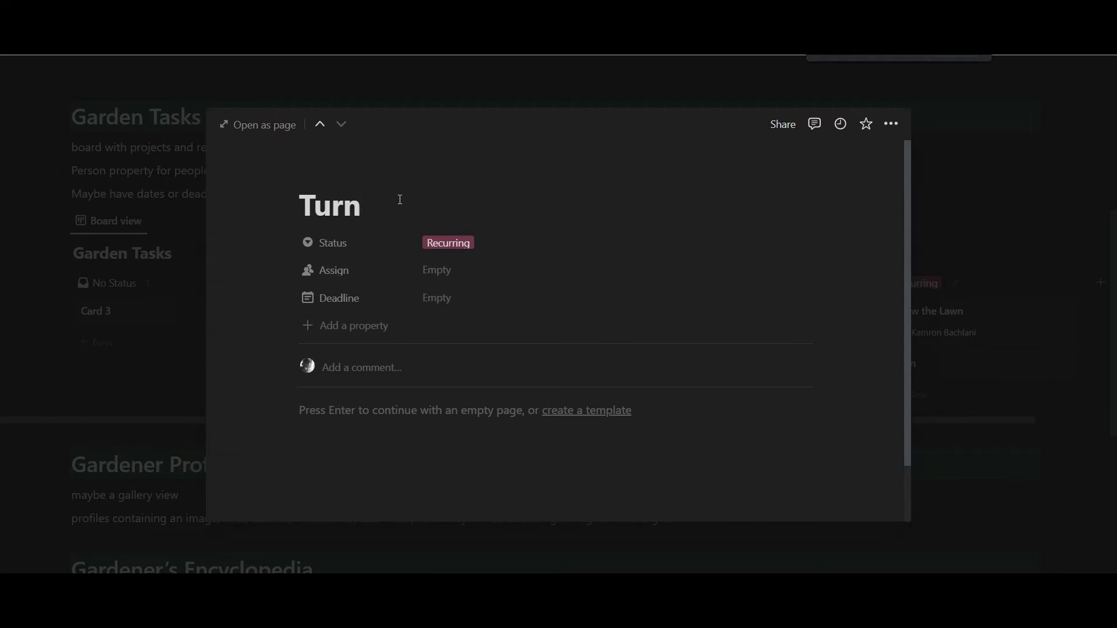
{"action": "key", "text": "ctrl+minus"}
{"action": "key", "text": "BackSpace"}
{"action": "key", "text": "BackSpace"}
{"action": "key", "text": "BackSpace"}
{"action": "key", "text": "BackSpace"}
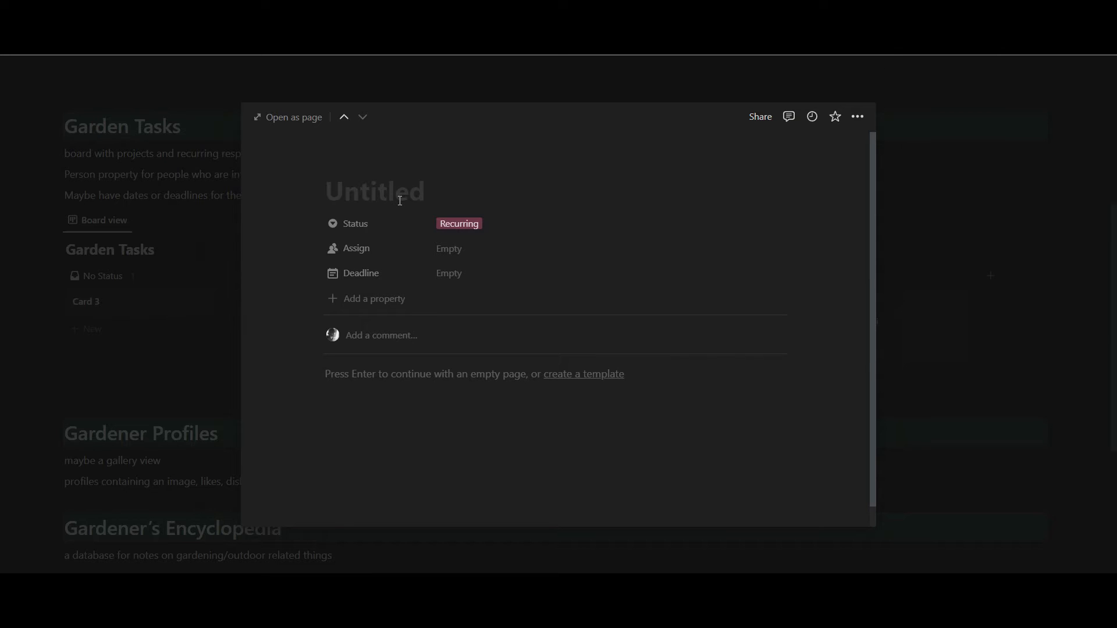
Title the opened card "Sprinklers" and assign the same workspace member as on the Mow the Lawn card.
{"action": "type", "text": "Sprinke"}
{"action": "key", "text": "BackSpace"}
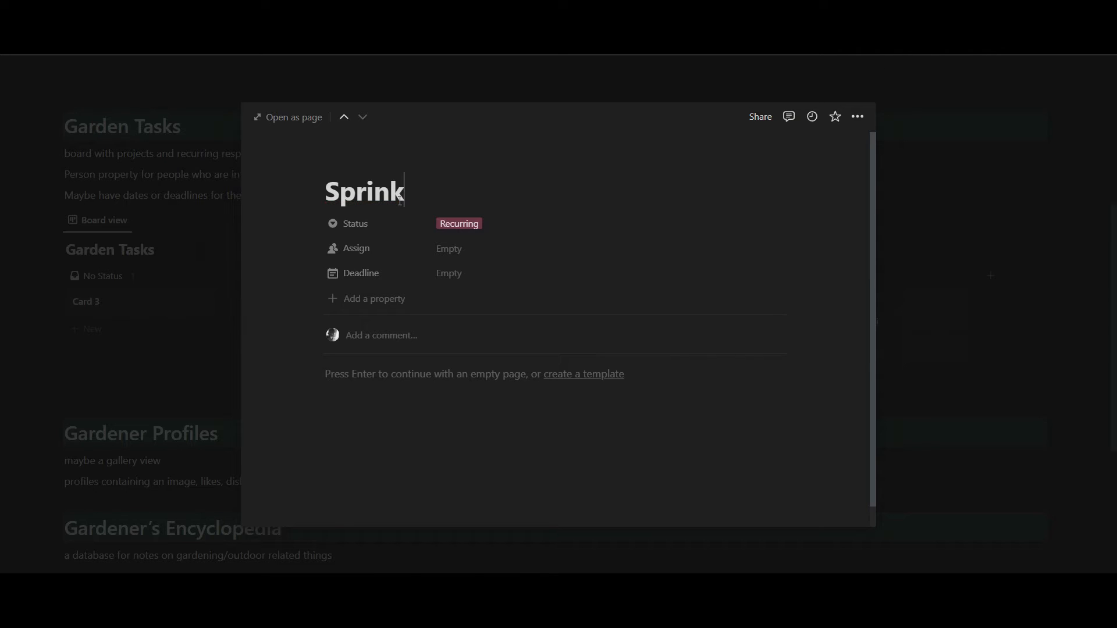
{"action": "type", "text": "lers"}
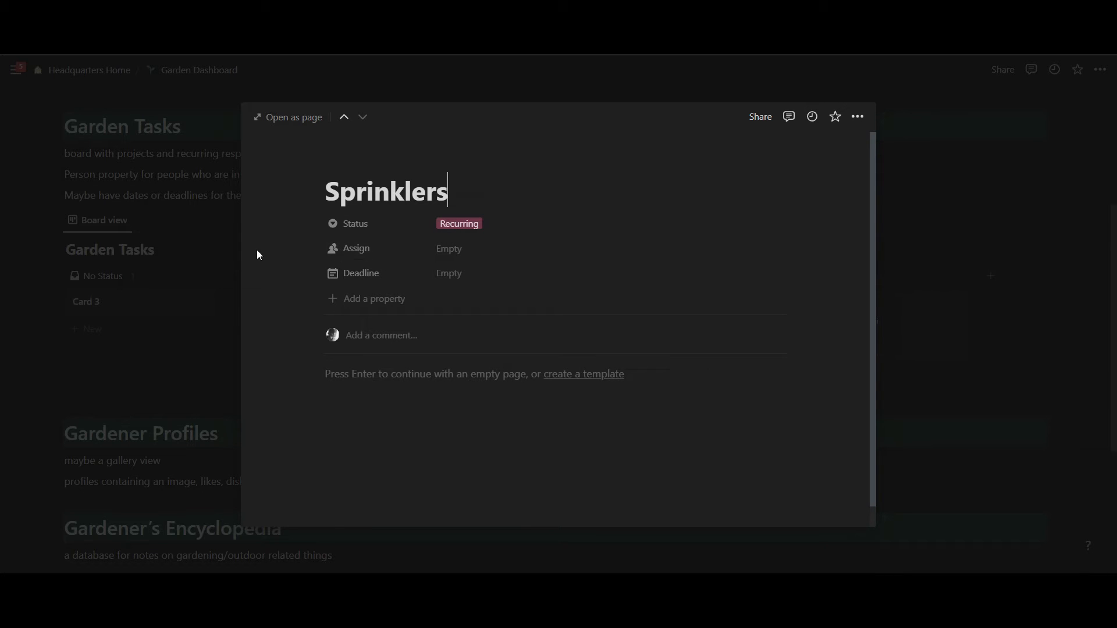
{"action": "left_click", "coordinate": [491, 256]}
{"action": "left_click", "coordinate": [497, 299]}
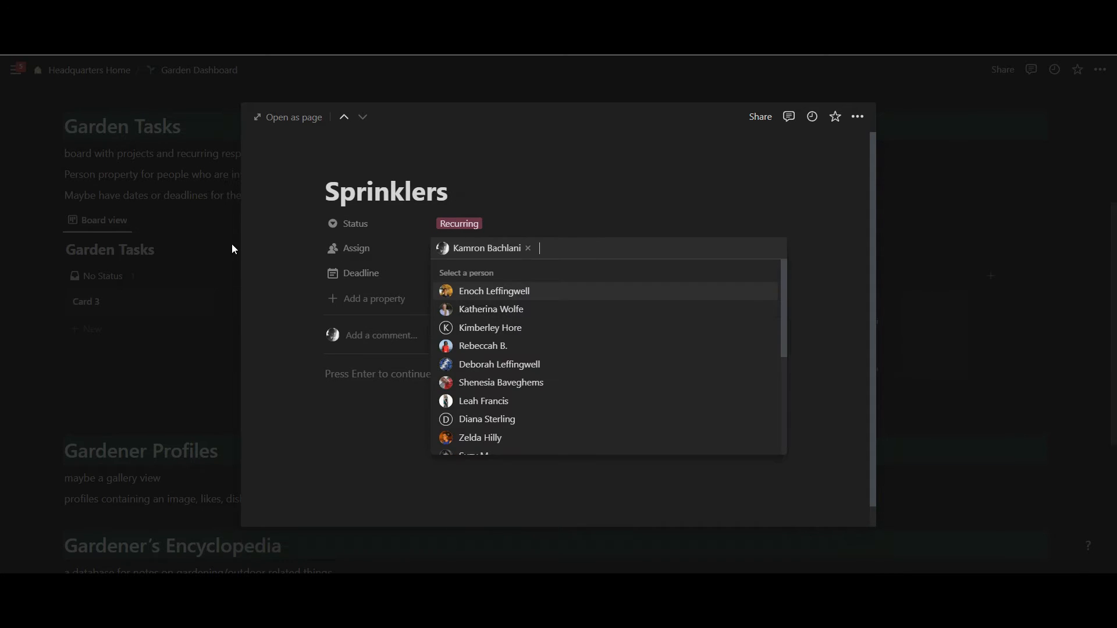
{"action": "left_click", "coordinate": [231, 243]}
{"action": "left_click", "coordinate": [134, 254]}
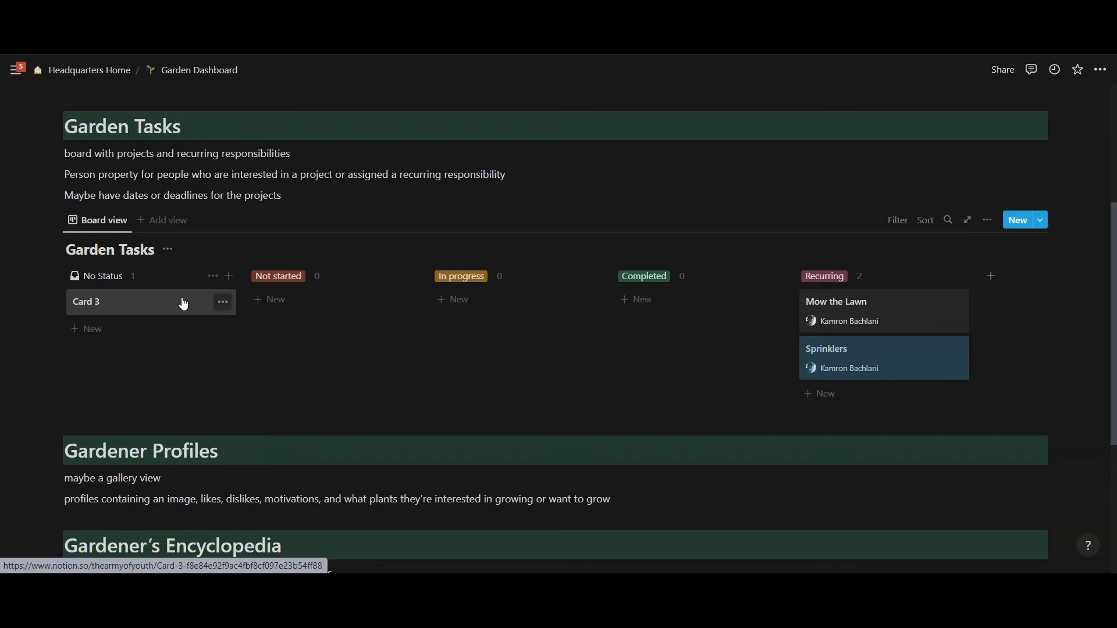
Move Card 3 into the Recurring group and rename it "Water the plants".
{"action": "left_click_drag", "start_coordinate": [183, 302], "coordinate": [841, 390]}
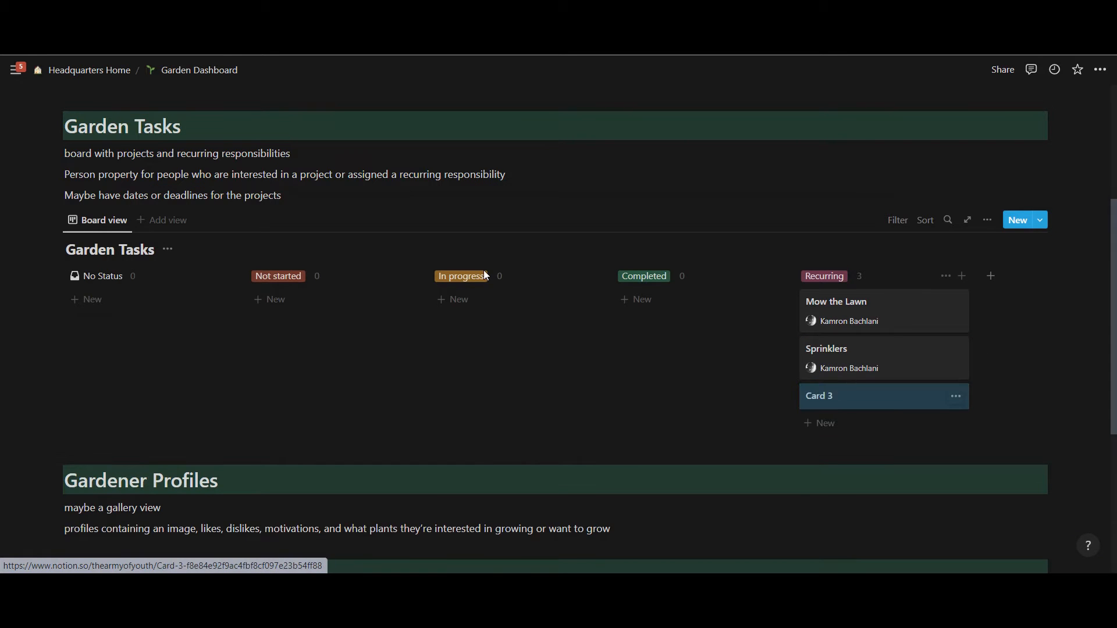
{"action": "left_click", "coordinate": [841, 390]}
{"action": "double_click", "coordinate": [371, 186]}
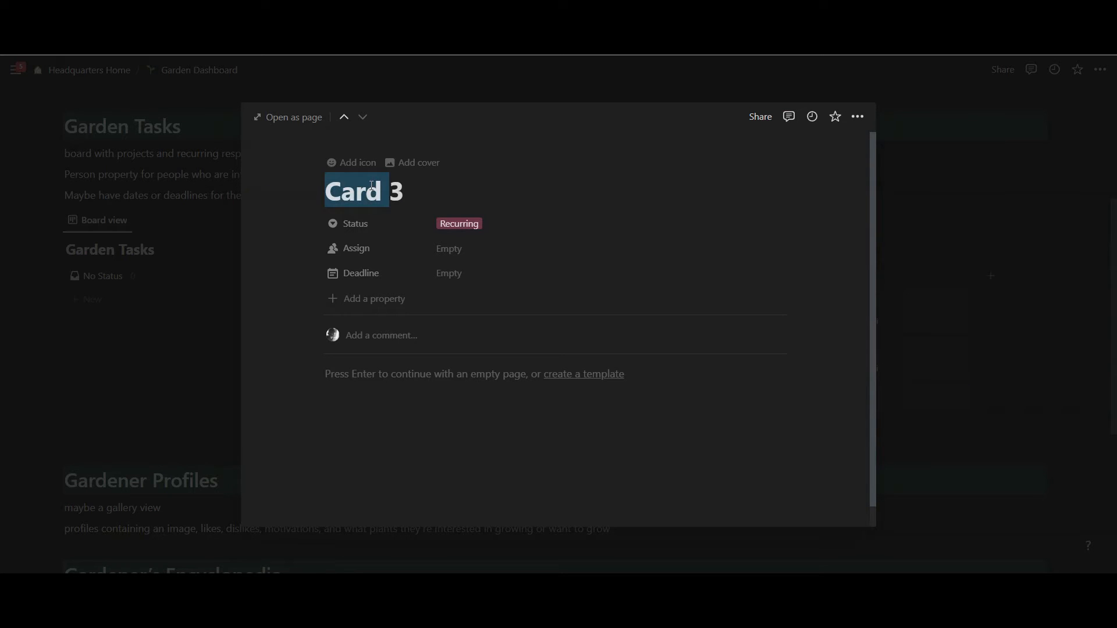
{"action": "triple_click", "coordinate": [372, 185]}
{"action": "type", "text": "Water the plants"}
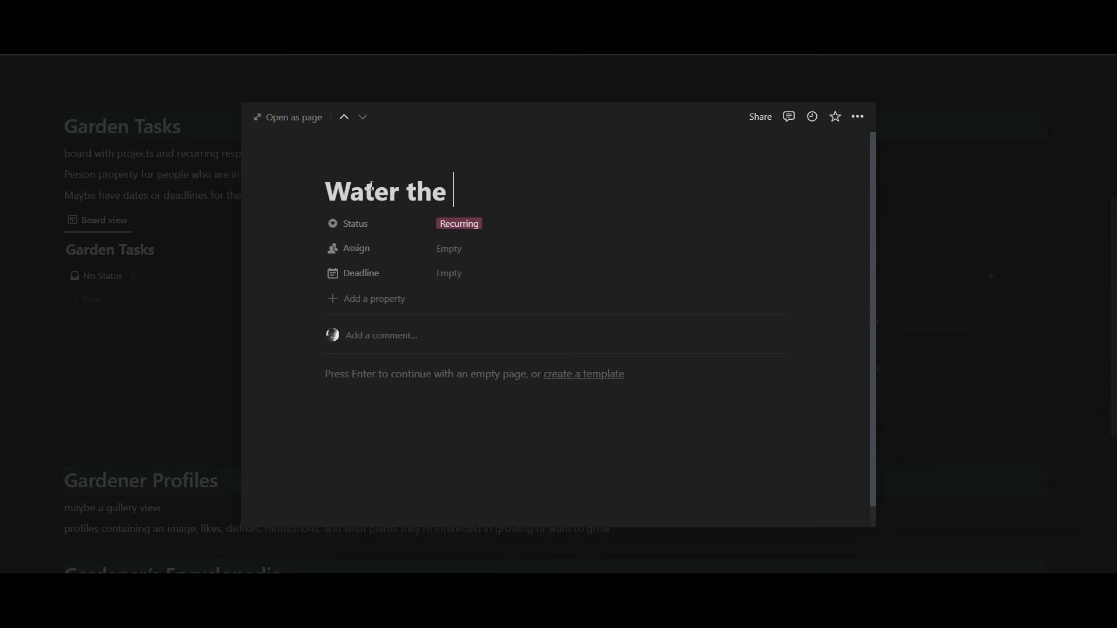
Assign the same workspace member to the Water the plants card and close it.
{"action": "left_click", "coordinate": [473, 251]}
{"action": "left_click", "coordinate": [453, 291]}
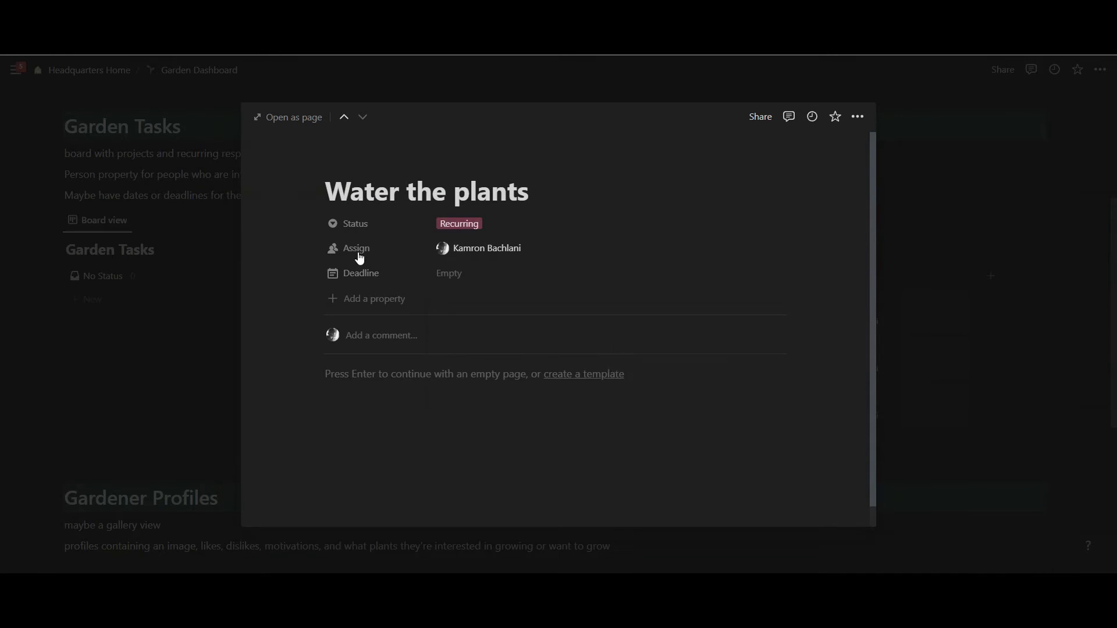
{"action": "left_click", "coordinate": [197, 252]}
Add a card named "Weed around the plants" to the Recurring group.
{"action": "left_click", "coordinate": [833, 441]}
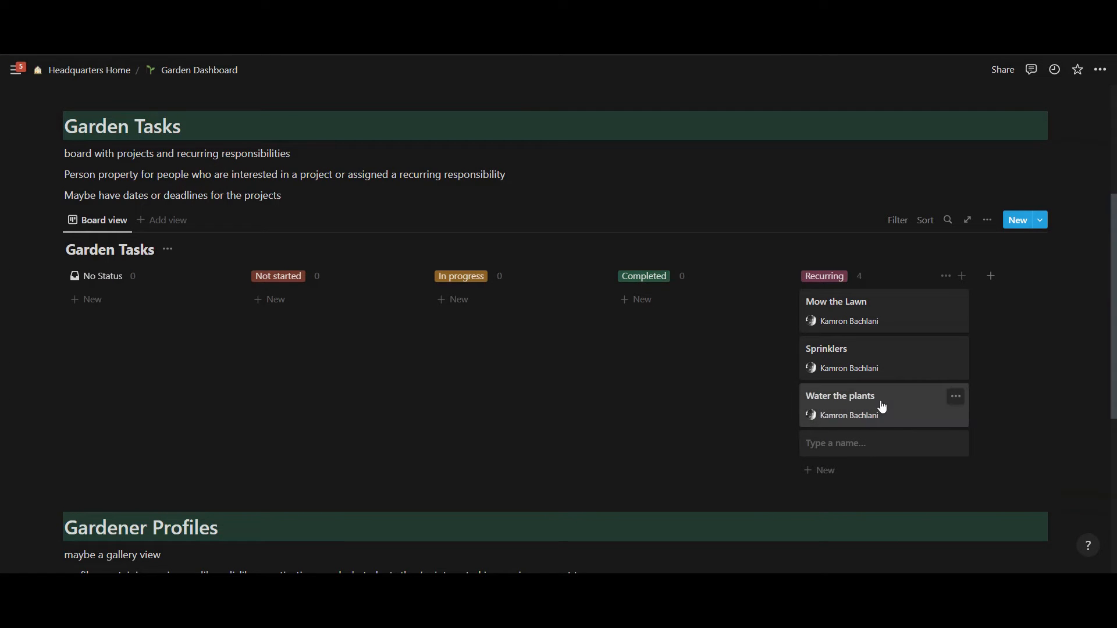
{"action": "type", "text": "We"}
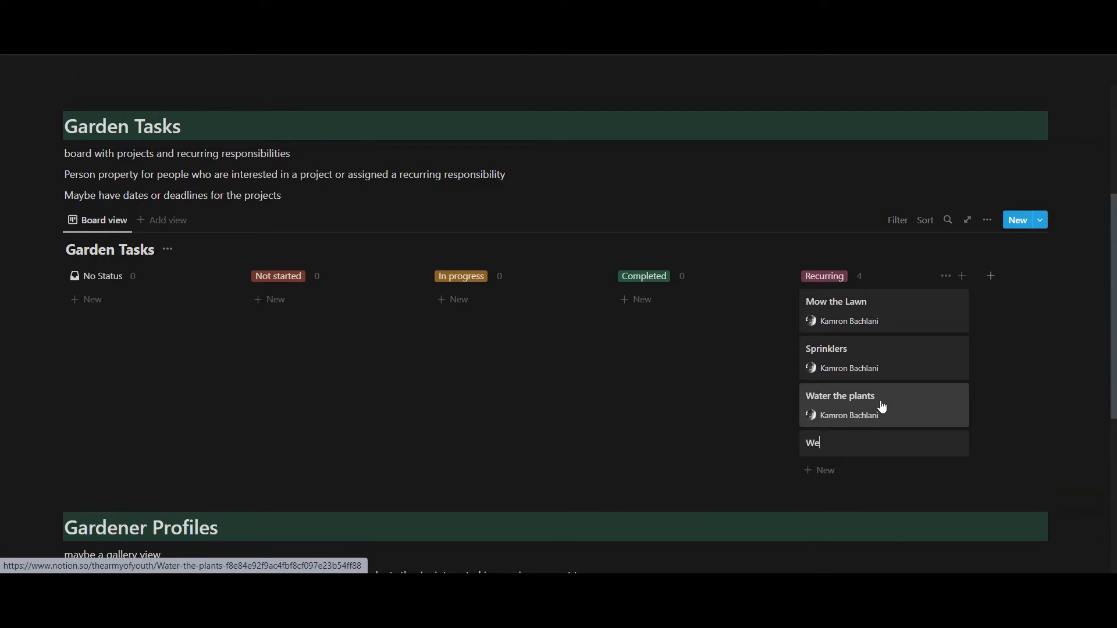
{"action": "type", "text": "ed thound the plants."}
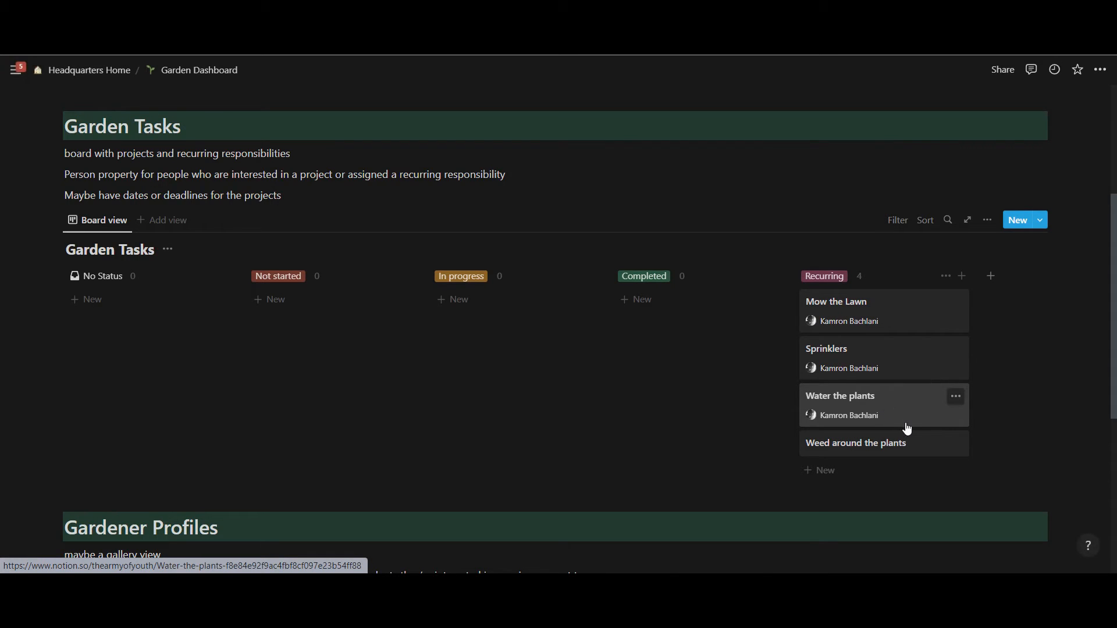
{"action": "left_click", "coordinate": [875, 447]}
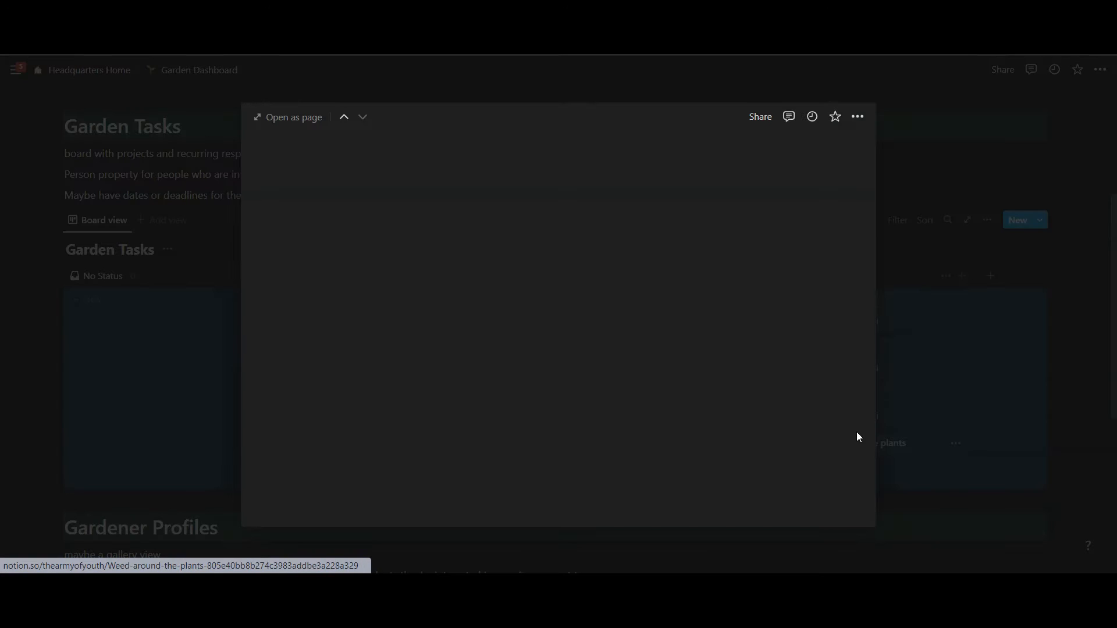
{"action": "left_click", "coordinate": [469, 252]}
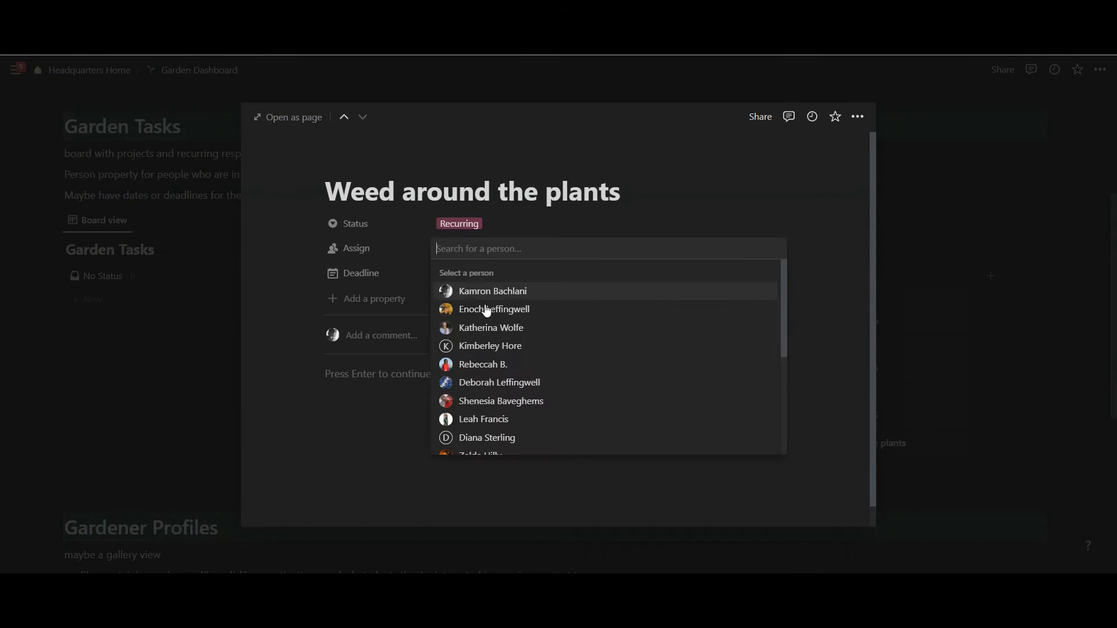
{"action": "left_click", "coordinate": [392, 252]}
{"action": "key", "text": "Escape"}
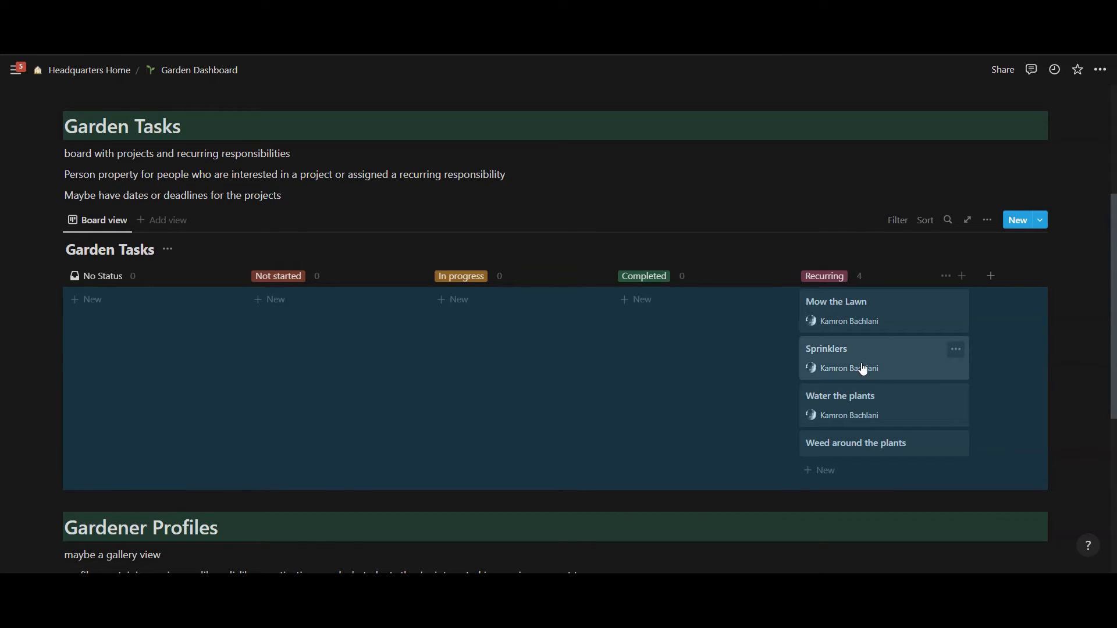
Review the Sprinklers card and the Garden Tasks planning notes on projects, assigned people and deadlines.
{"action": "left_click", "coordinate": [930, 367]}
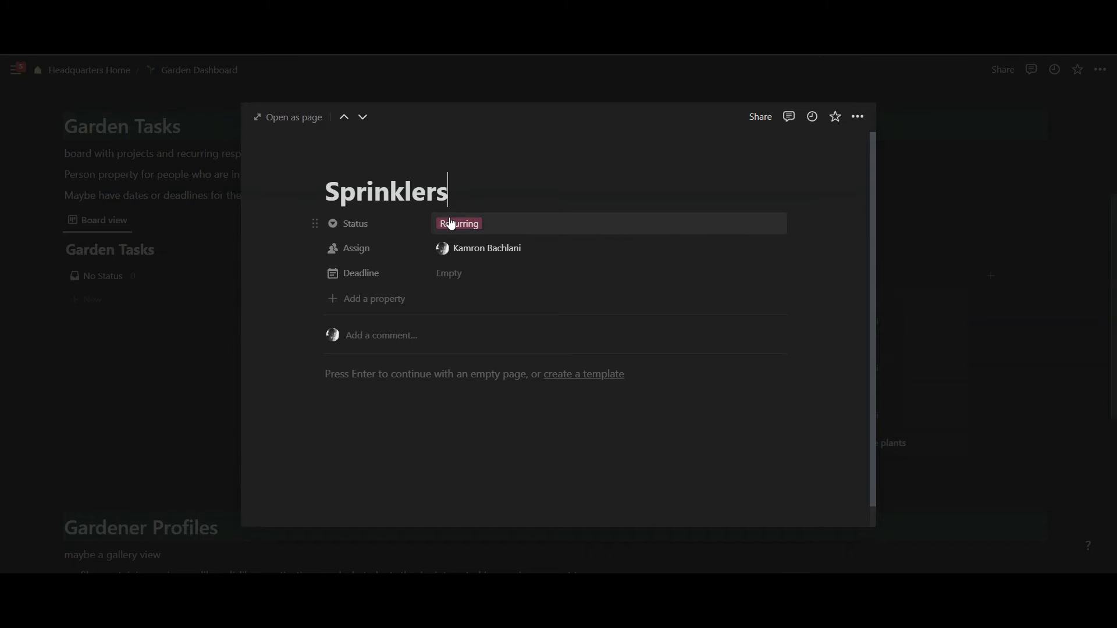
{"action": "left_click", "coordinate": [157, 154]}
{"action": "left_click_drag", "start_coordinate": [128, 153], "coordinate": [319, 175]}
{"action": "left_click", "coordinate": [127, 153]}
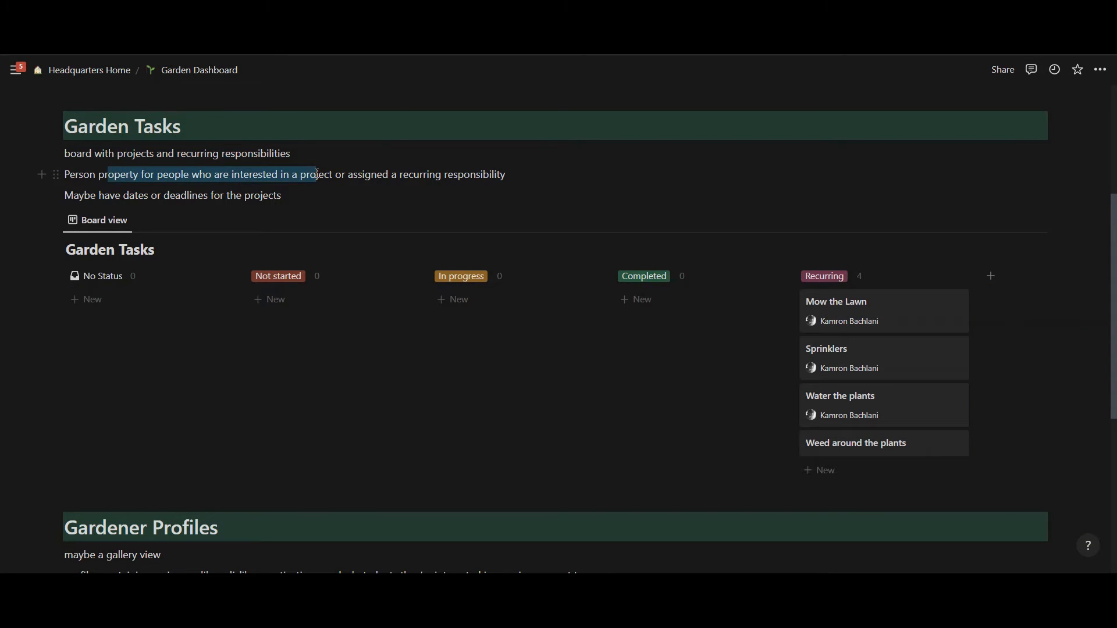
{"action": "left_click", "coordinate": [319, 175]}
{"action": "left_click_drag", "start_coordinate": [192, 174], "coordinate": [396, 174]}
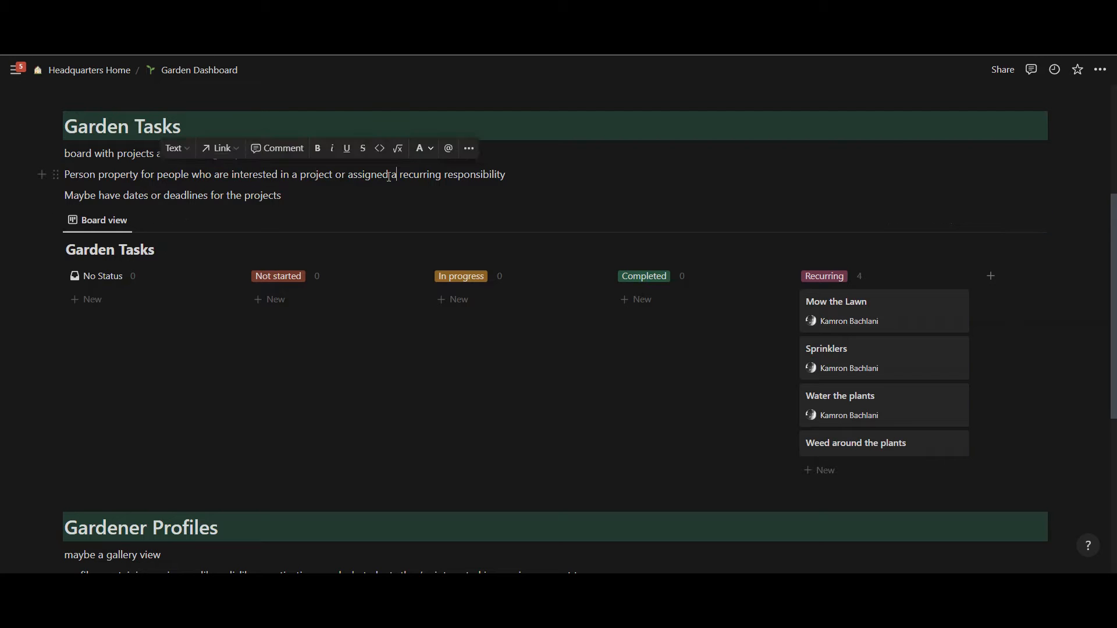
{"action": "left_click", "coordinate": [396, 175]}
{"action": "left_click_drag", "start_coordinate": [145, 175], "coordinate": [366, 173]}
{"action": "left_click", "coordinate": [366, 174]}
{"action": "left_click_drag", "start_coordinate": [115, 196], "coordinate": [335, 179]}
{"action": "left_click_drag", "start_coordinate": [85, 196], "coordinate": [270, 195]}
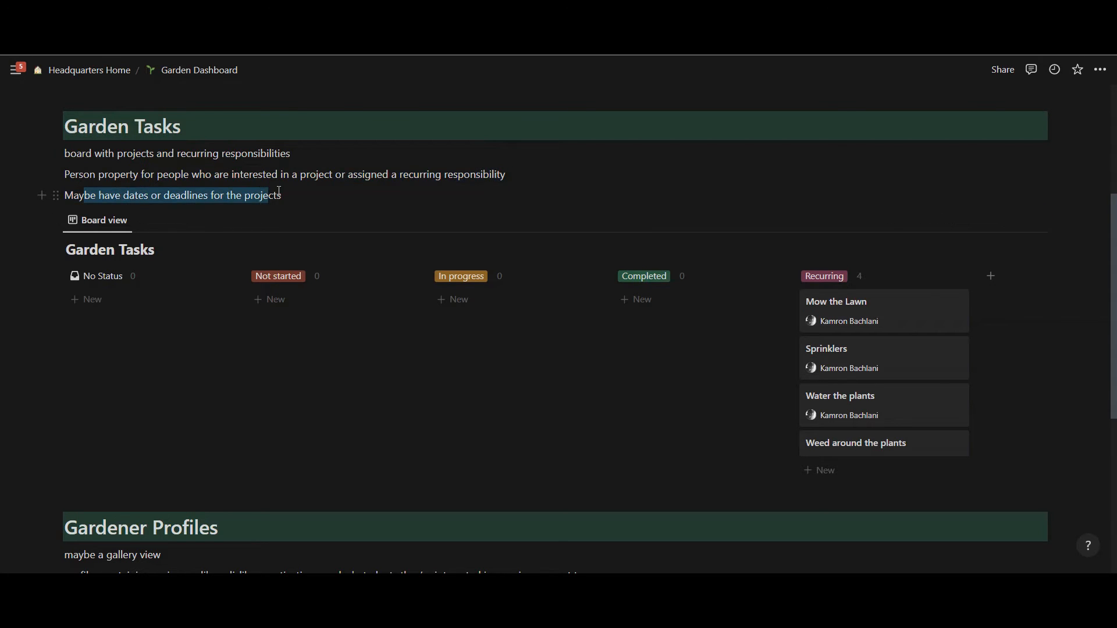
{"action": "left_click", "coordinate": [272, 195]}
Check the Mow the Lawn card's properties and the board's view options.
{"action": "left_click", "coordinate": [821, 314]}
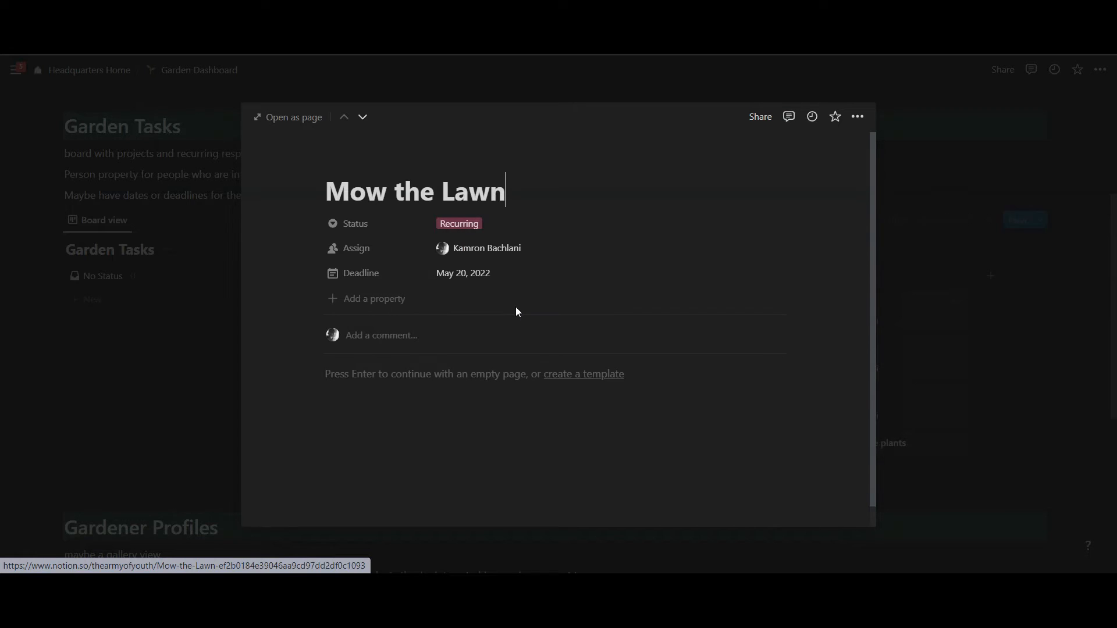
{"action": "left_click", "coordinate": [222, 301]}
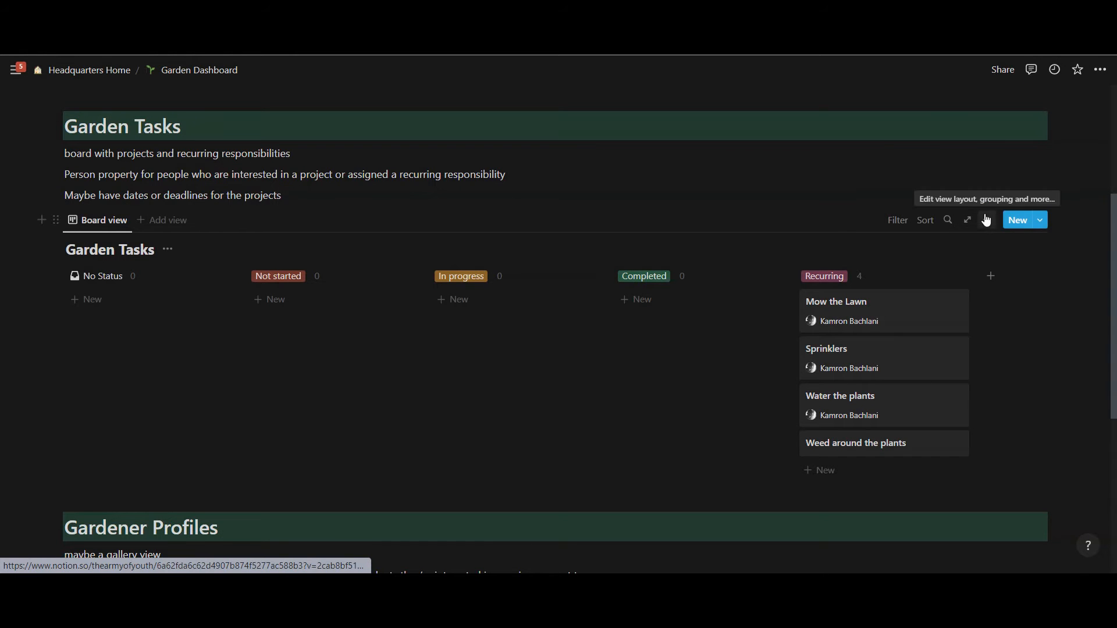
{"action": "left_click", "coordinate": [840, 299]}
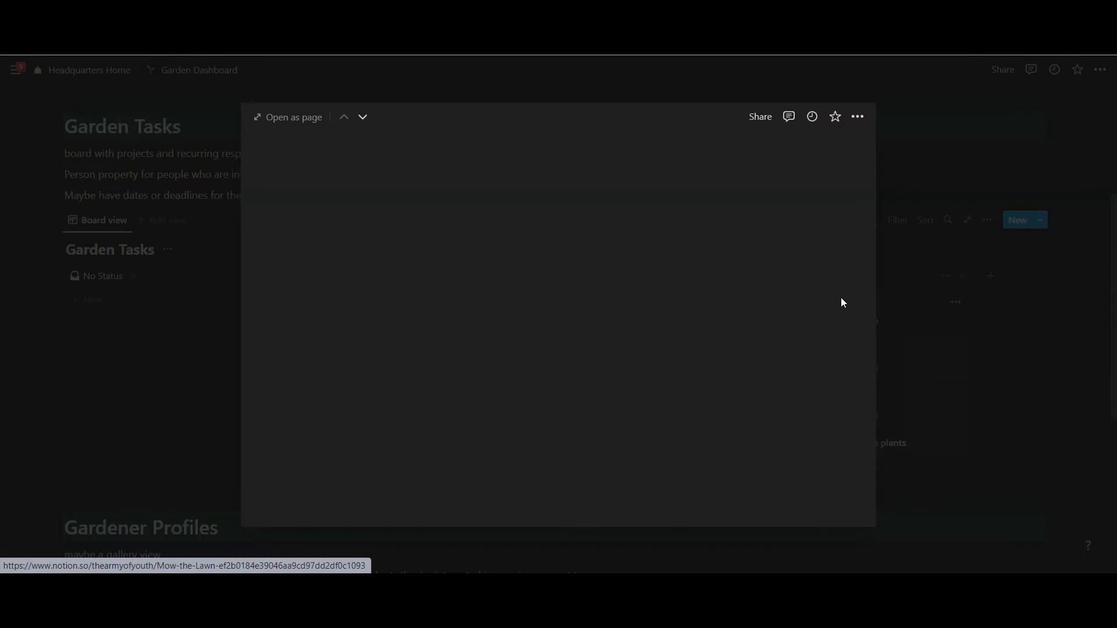
{"action": "key", "text": "Escape"}
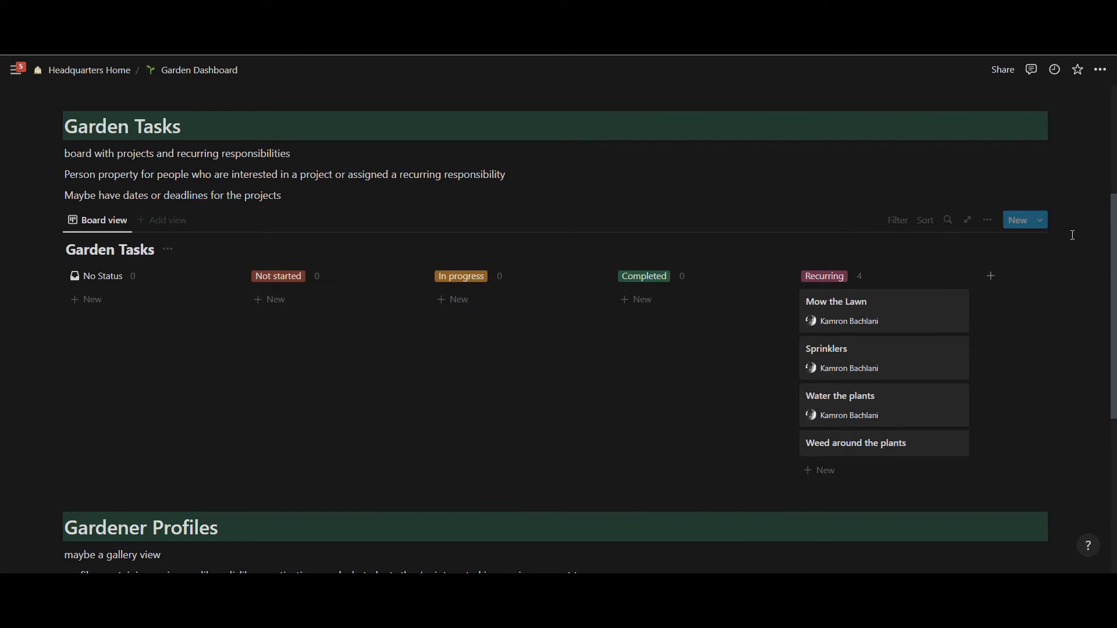
{"action": "left_click", "coordinate": [988, 220]}
{"action": "left_click", "coordinate": [709, 209]}
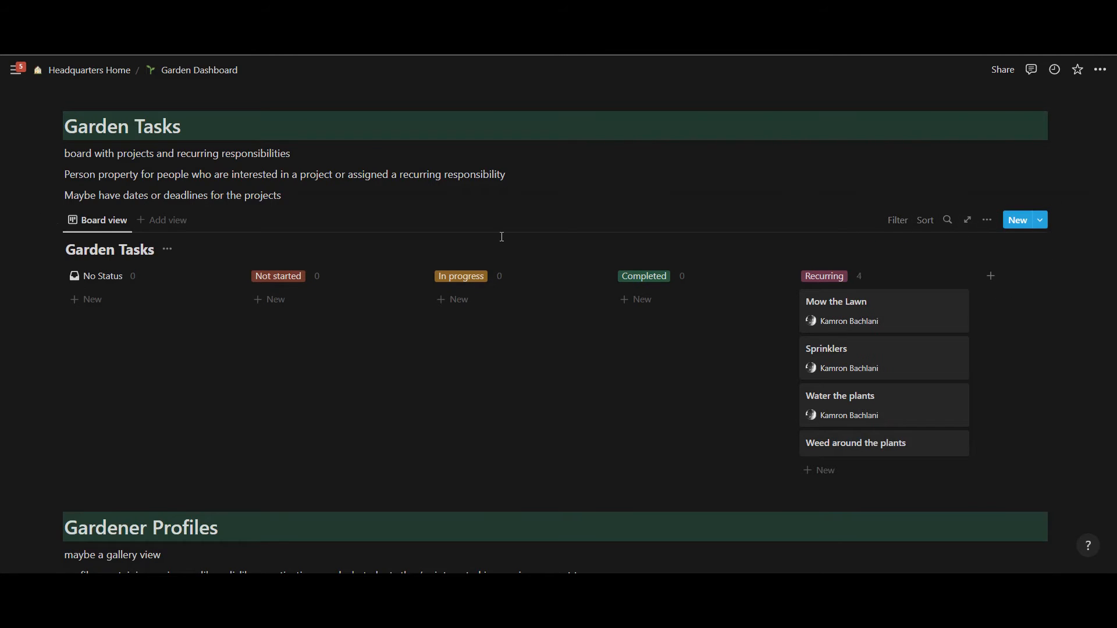
Add a card named "Trim the ivy" to the Not started group of the Garden Tasks board.
{"action": "left_click", "coordinate": [297, 300]}
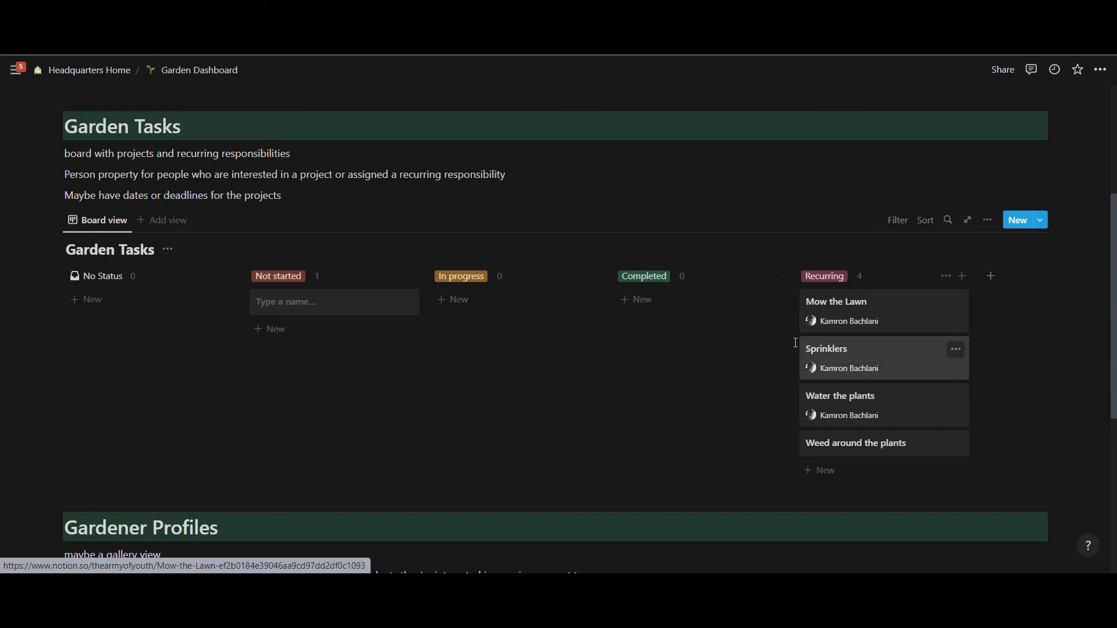
{"action": "left_click", "coordinate": [306, 302]}
{"action": "type", "text": "Trim the "}
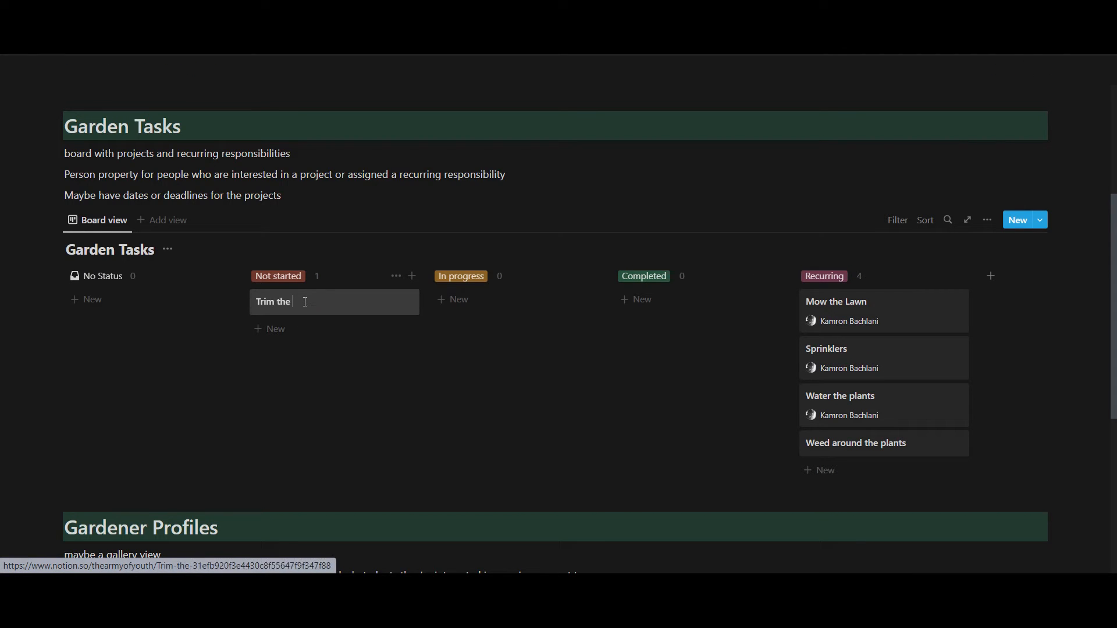
{"action": "type", "text": "ivy"}
{"action": "key", "text": "Escape"}
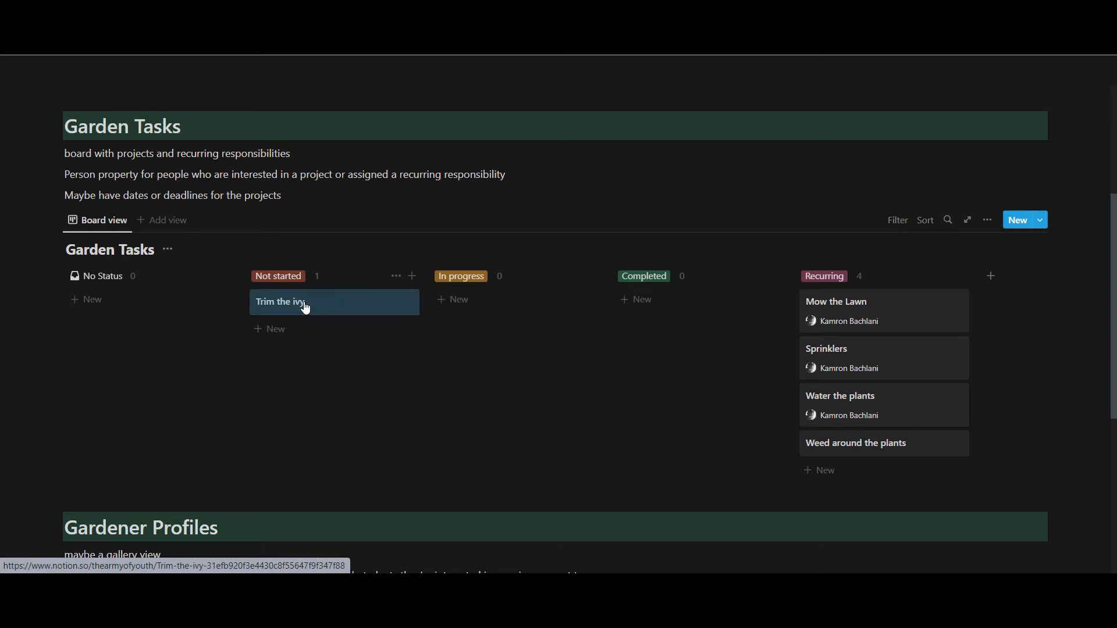
Paste the copied ivy photo into the body of the Trim the ivy card, look it over, and close the card.
{"action": "left_click", "coordinate": [305, 308]}
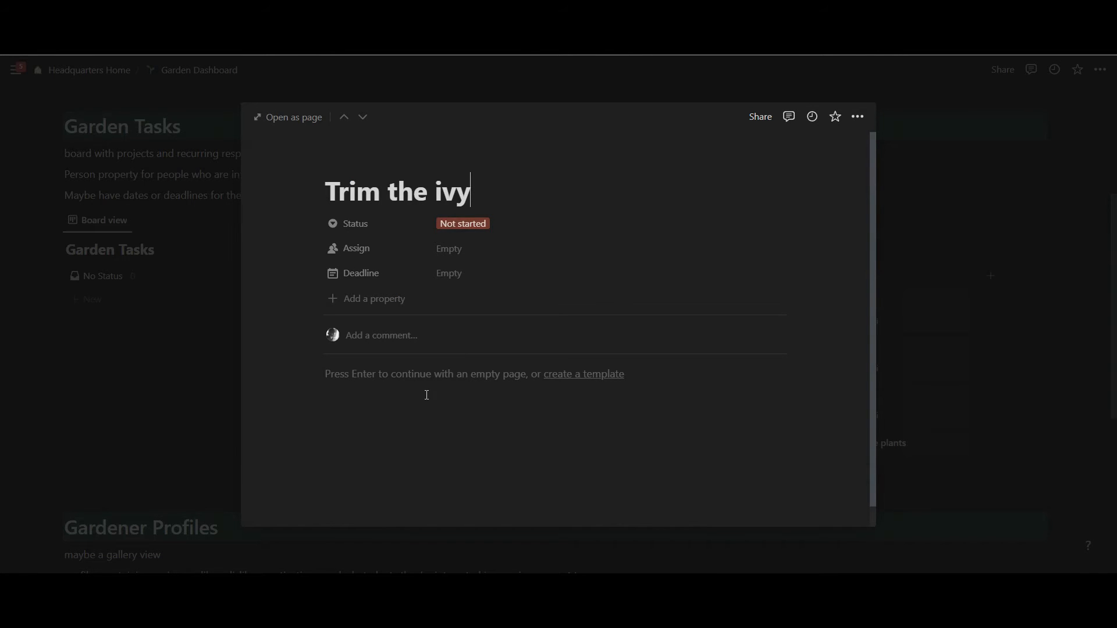
{"action": "key", "text": "ctrl+v"}
{"action": "scroll", "coordinate": [572, 402], "scroll_direction": "down", "scroll_amount": 4}
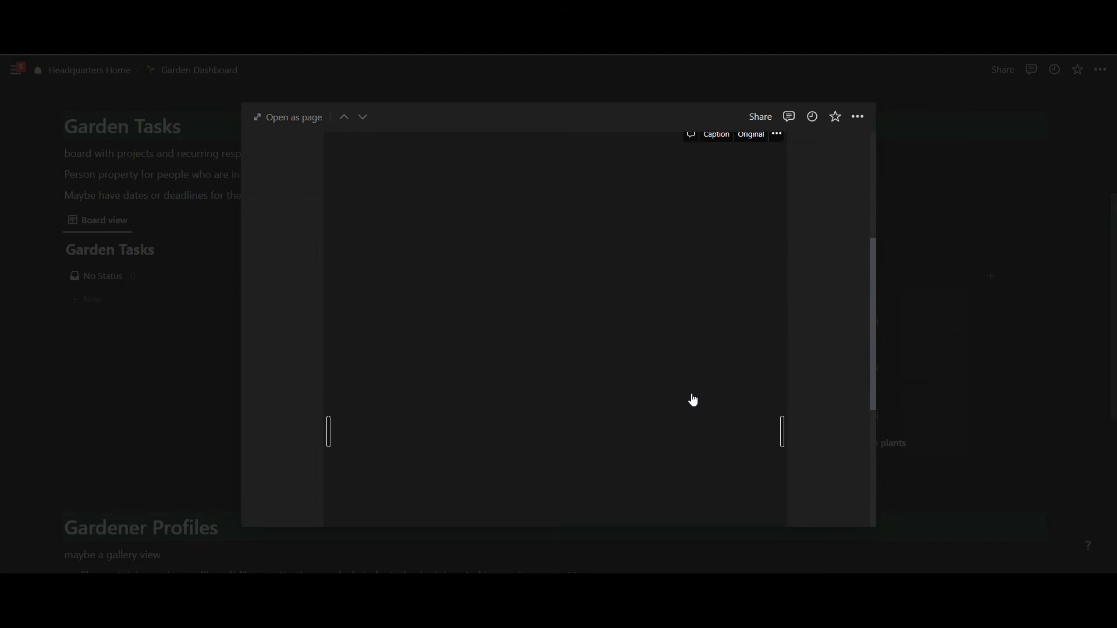
{"action": "scroll", "coordinate": [692, 400], "scroll_direction": "down", "scroll_amount": 4}
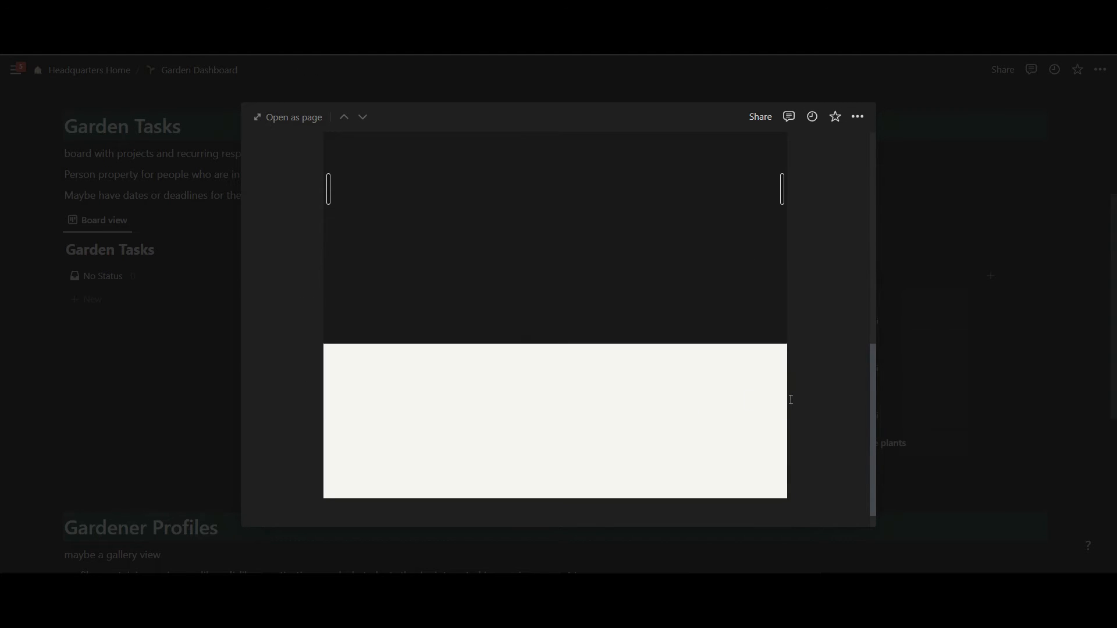
{"action": "scroll", "coordinate": [791, 399], "scroll_direction": "up", "scroll_amount": 5}
{"action": "scroll", "coordinate": [791, 399], "scroll_direction": "down", "scroll_amount": 5}
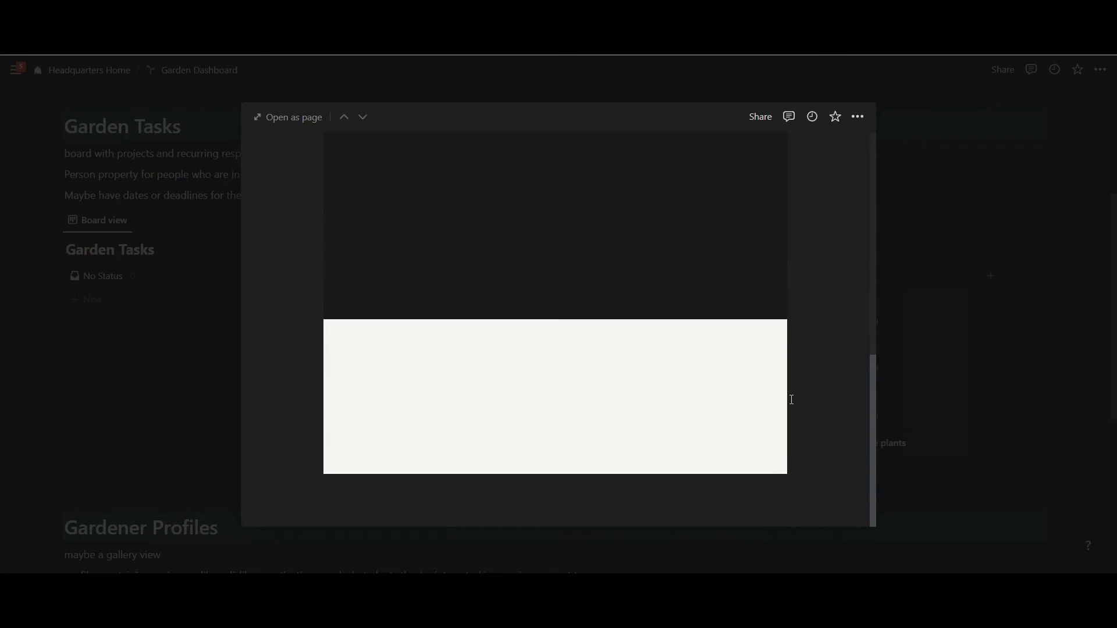
{"action": "scroll", "coordinate": [790, 400], "scroll_direction": "up", "scroll_amount": 5}
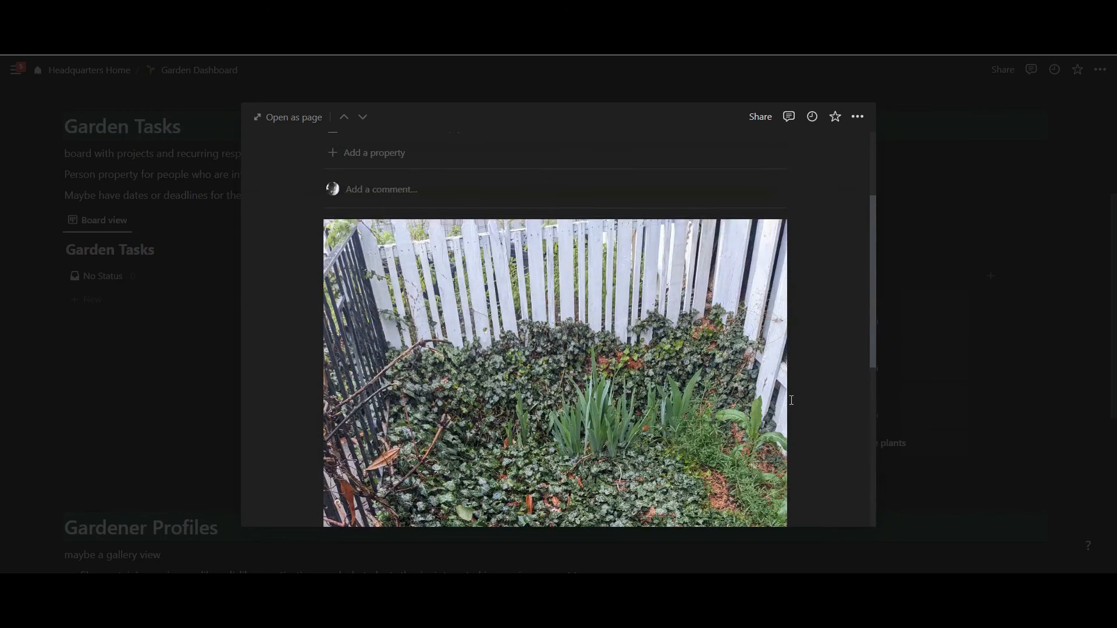
{"action": "scroll", "coordinate": [786, 400], "scroll_direction": "down", "scroll_amount": 3}
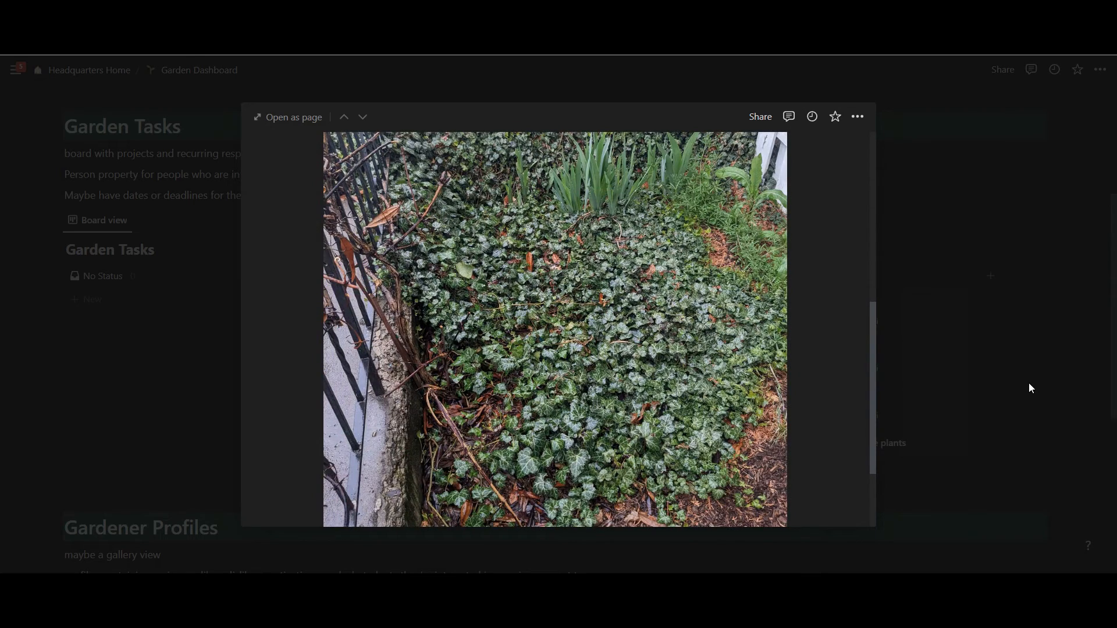
{"action": "scroll", "coordinate": [534, 279], "scroll_direction": "up", "scroll_amount": 2}
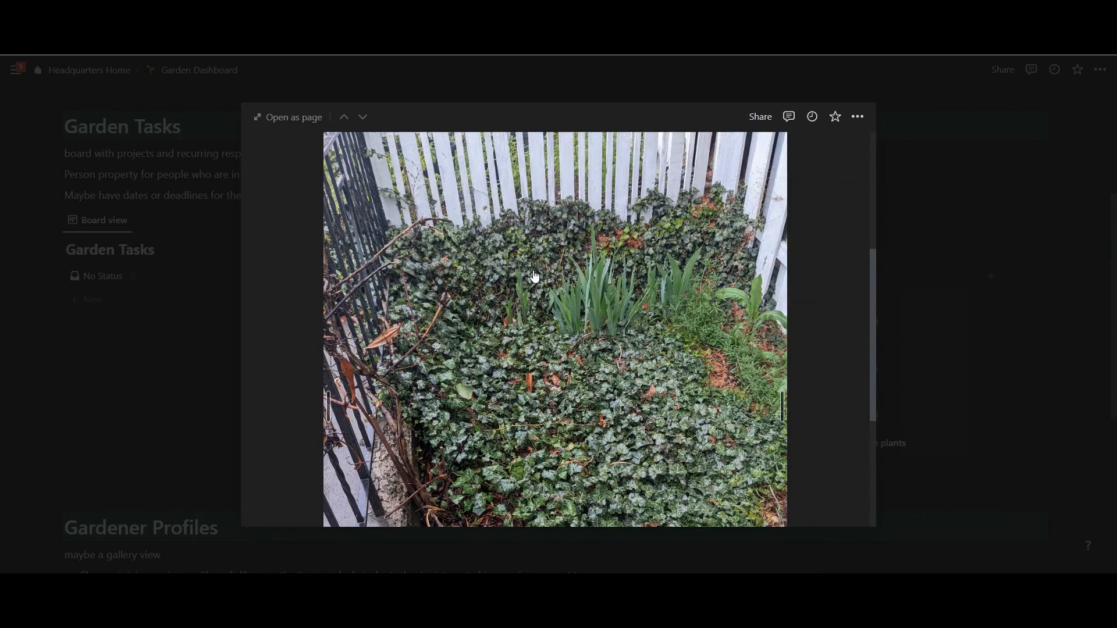
{"action": "scroll", "coordinate": [666, 319], "scroll_direction": "down", "scroll_amount": 4}
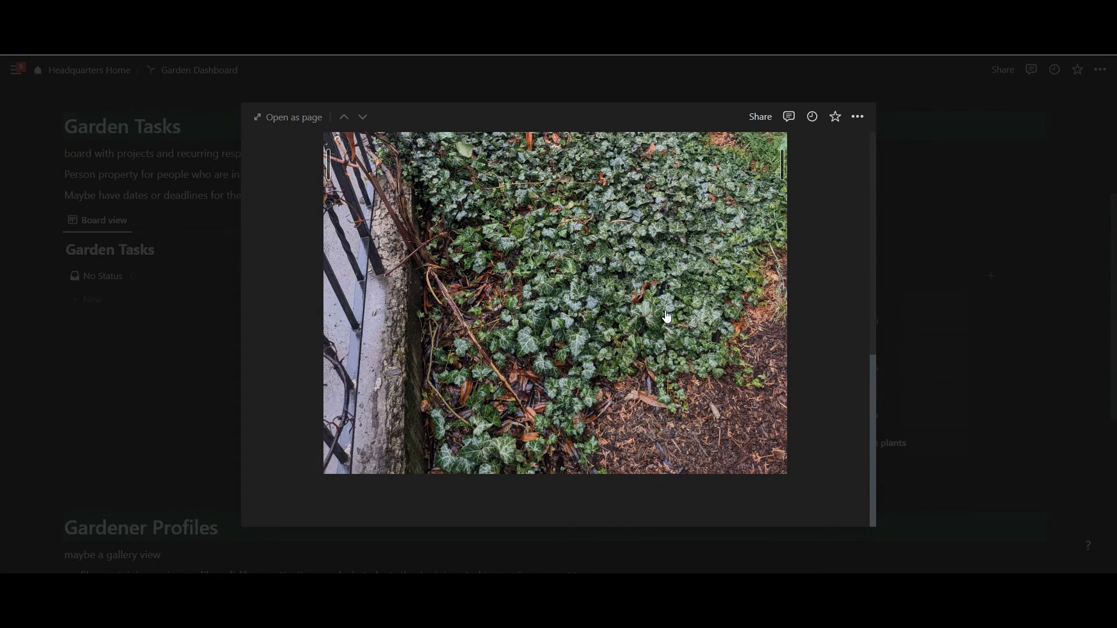
{"action": "scroll", "coordinate": [550, 310], "scroll_direction": "up", "scroll_amount": 7}
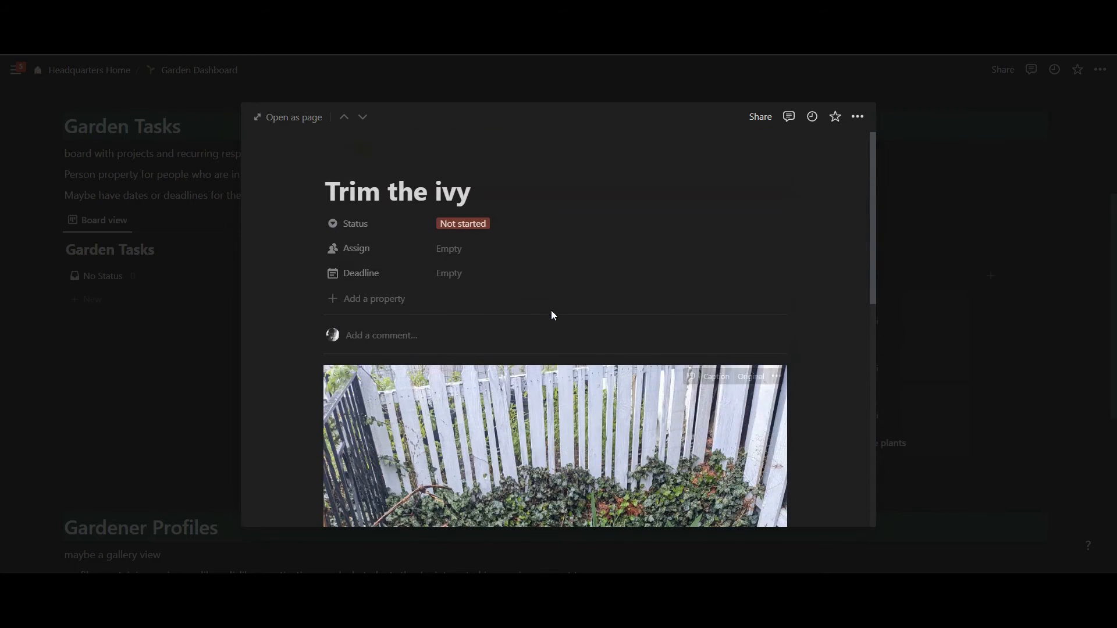
{"action": "left_click", "coordinate": [120, 322]}
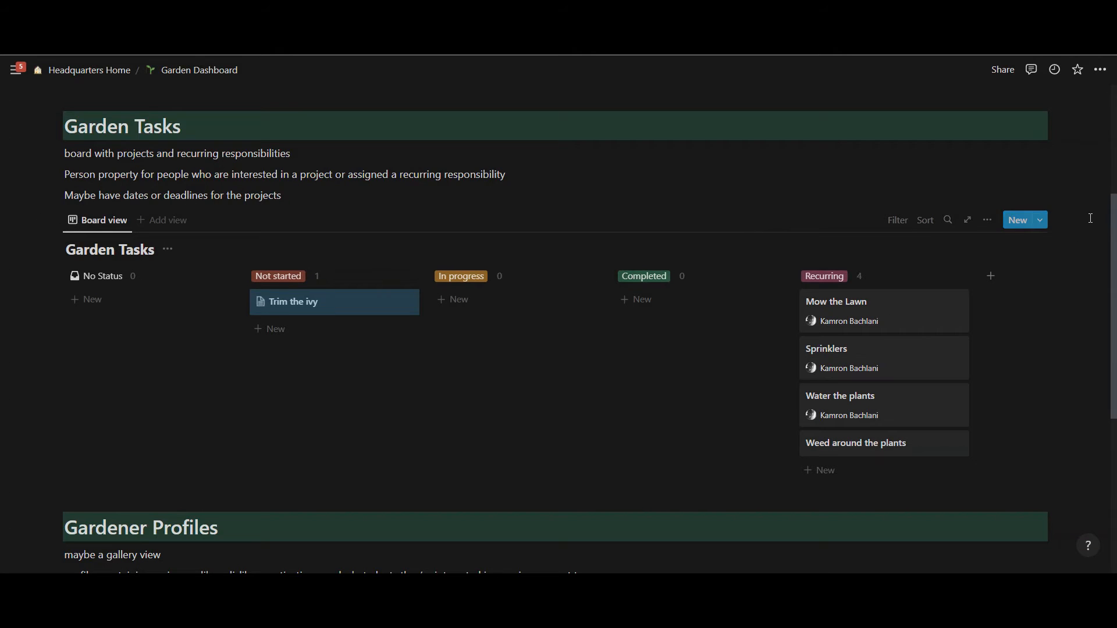
Set the board layout's card preview to Page content and close the view options.
{"action": "left_click", "coordinate": [988, 220]}
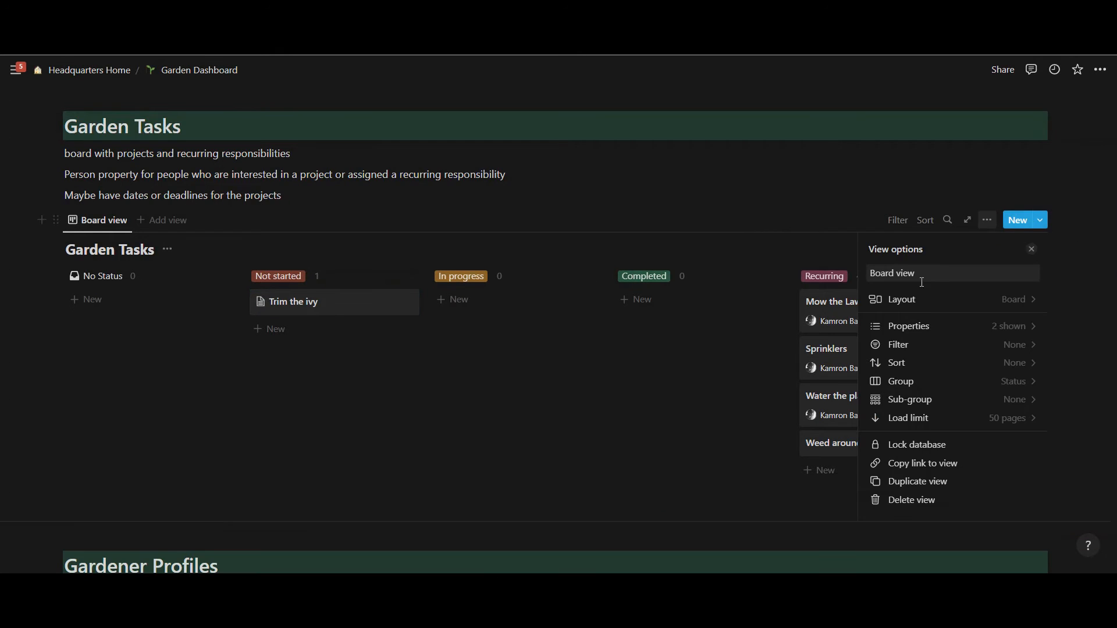
{"action": "left_click", "coordinate": [938, 308]}
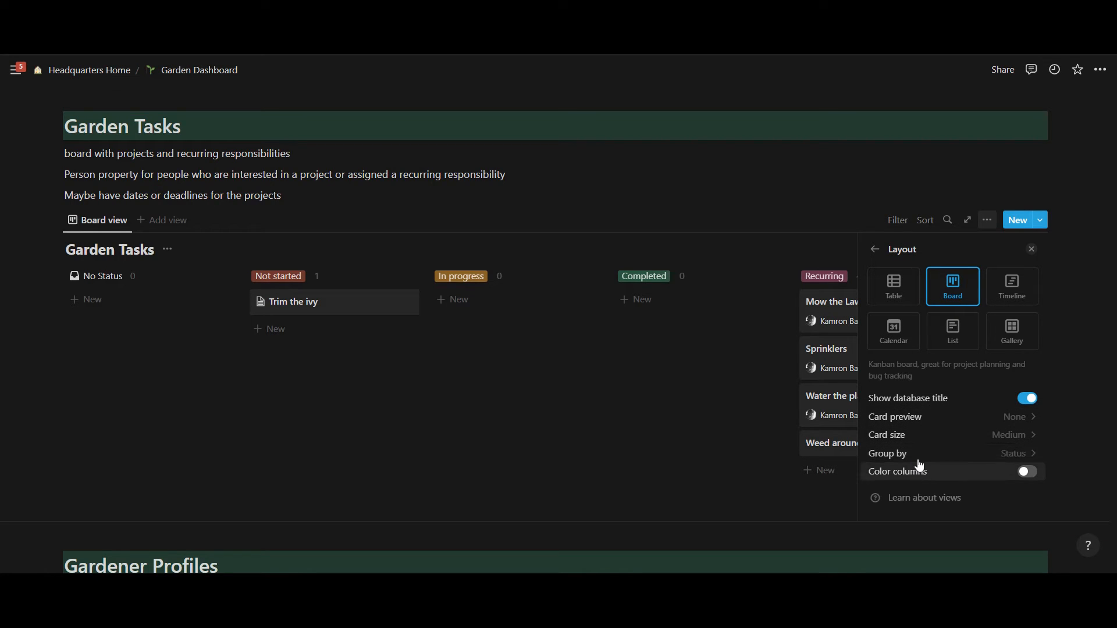
{"action": "left_click", "coordinate": [916, 414]}
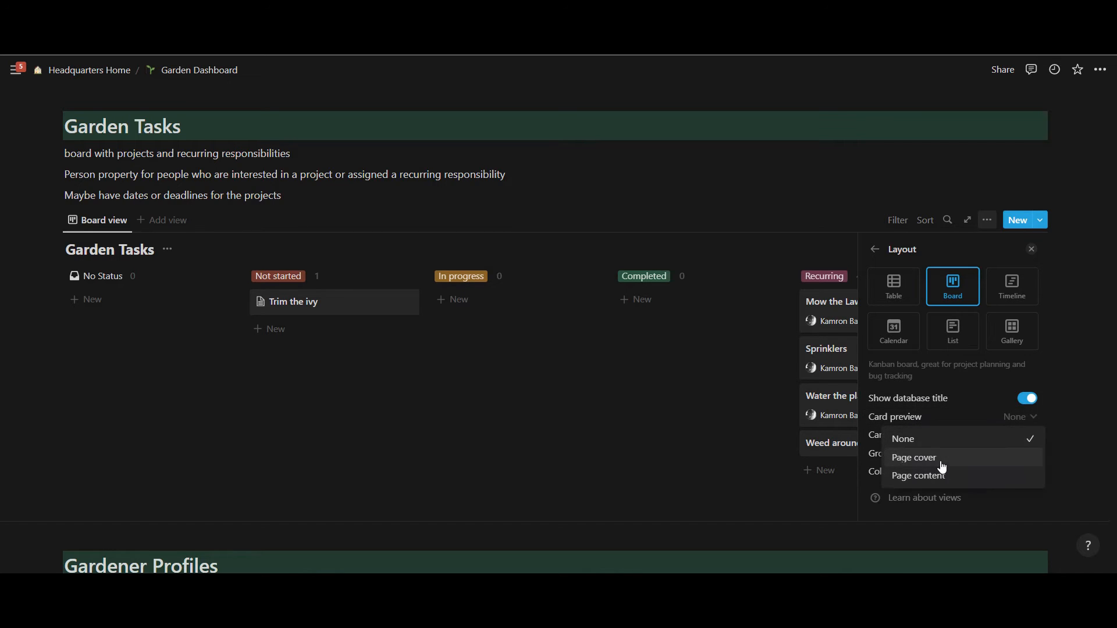
{"action": "left_click", "coordinate": [923, 423]}
{"action": "left_click", "coordinate": [925, 419]}
{"action": "left_click", "coordinate": [934, 480]}
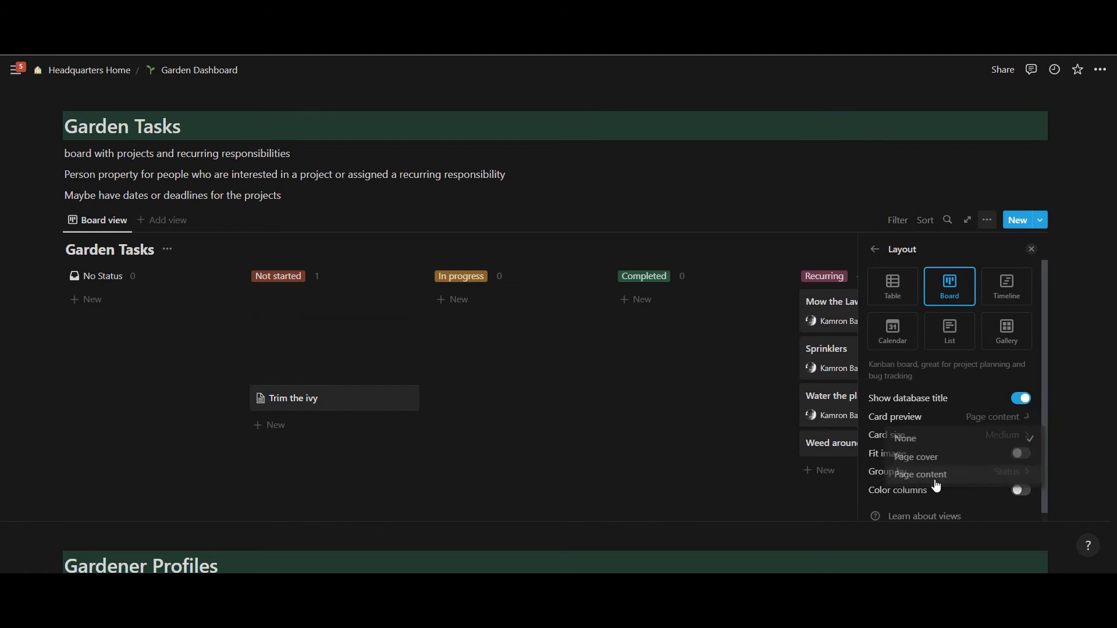
{"action": "left_click", "coordinate": [651, 372]}
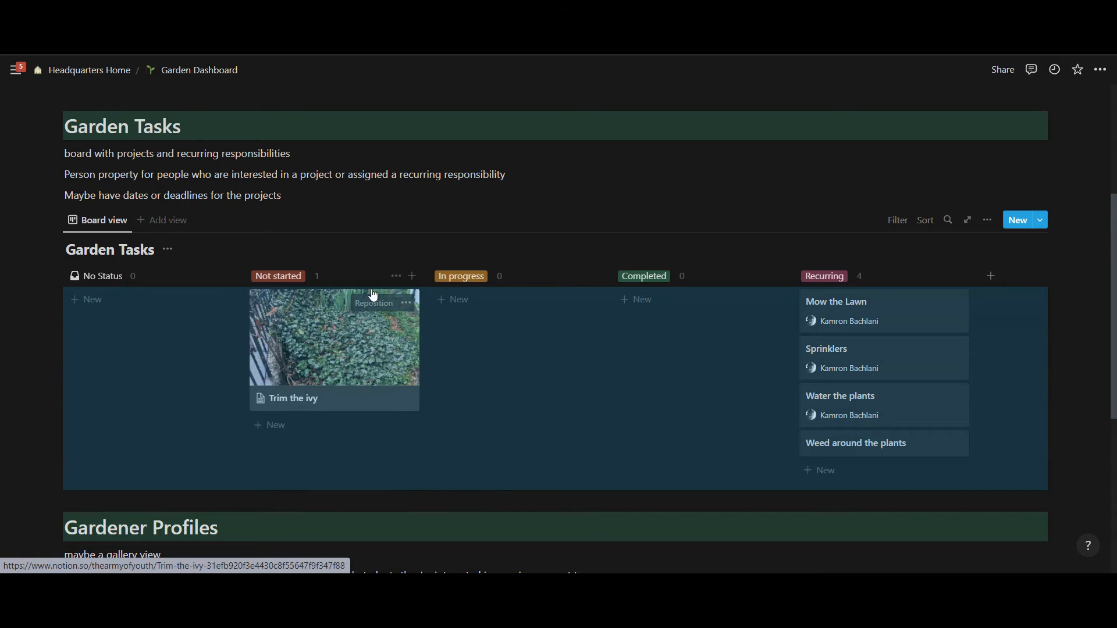
{"action": "left_click_drag", "start_coordinate": [511, 381], "coordinate": [790, 311]}
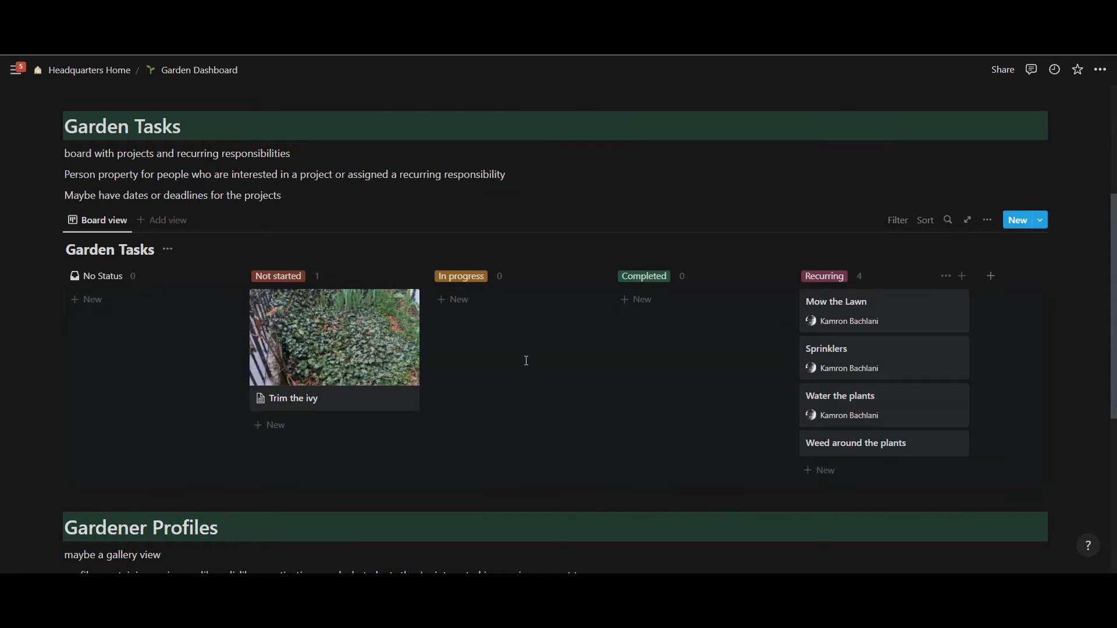
{"action": "left_click", "coordinate": [526, 359]}
Show the Deadline property on the Garden Tasks board cards, placing it below Assign, and close the view options.
{"action": "left_click", "coordinate": [988, 220]}
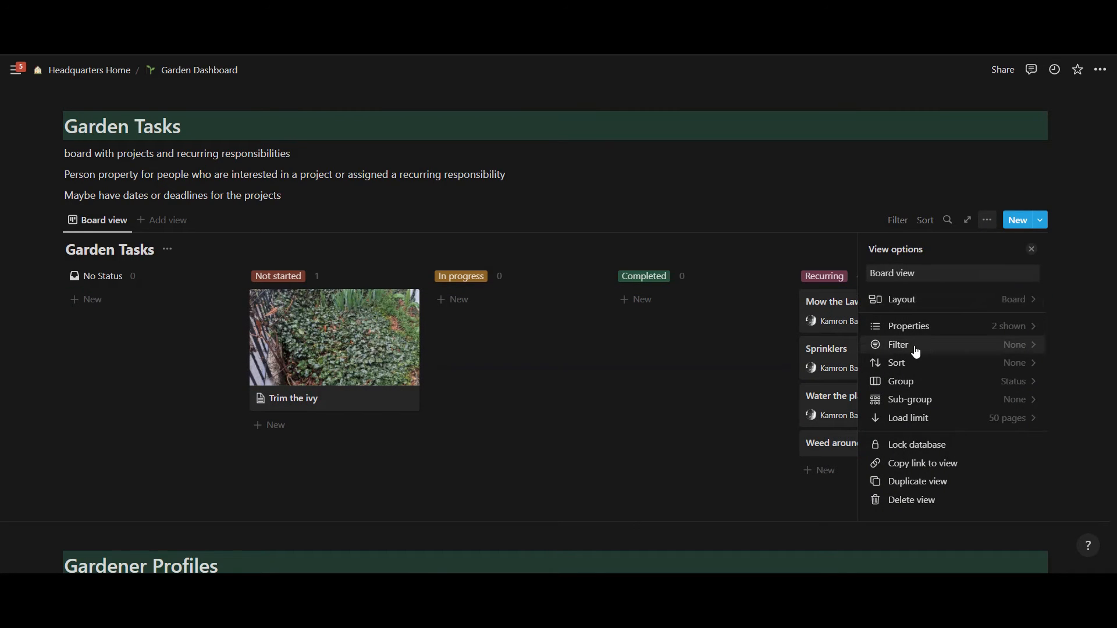
{"action": "left_click", "coordinate": [911, 326]}
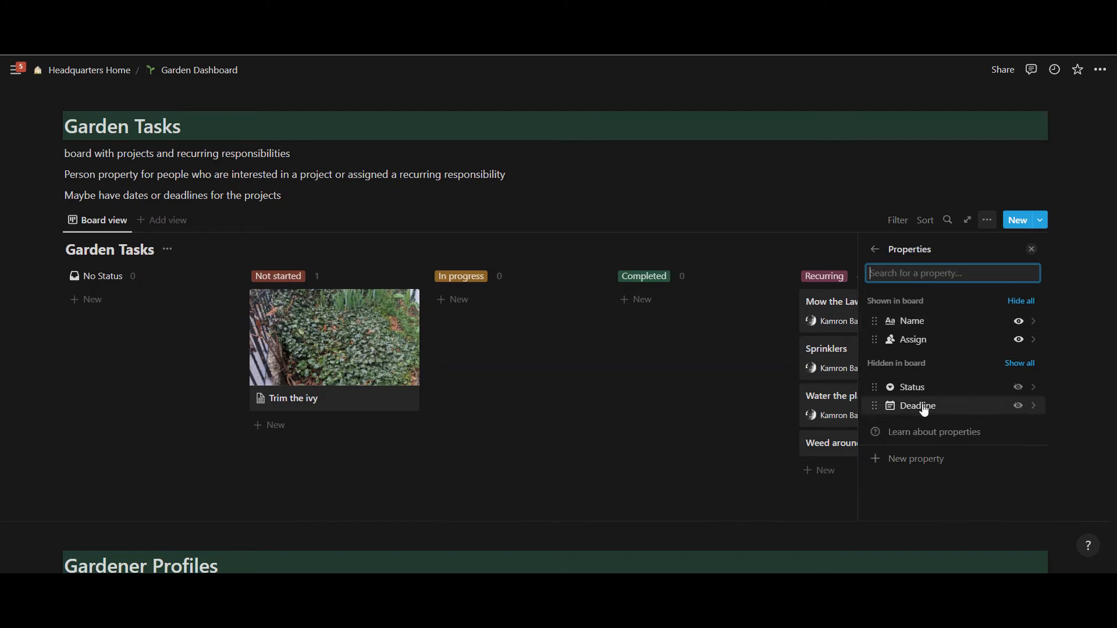
{"action": "left_click_drag", "start_coordinate": [925, 411], "coordinate": [914, 360]}
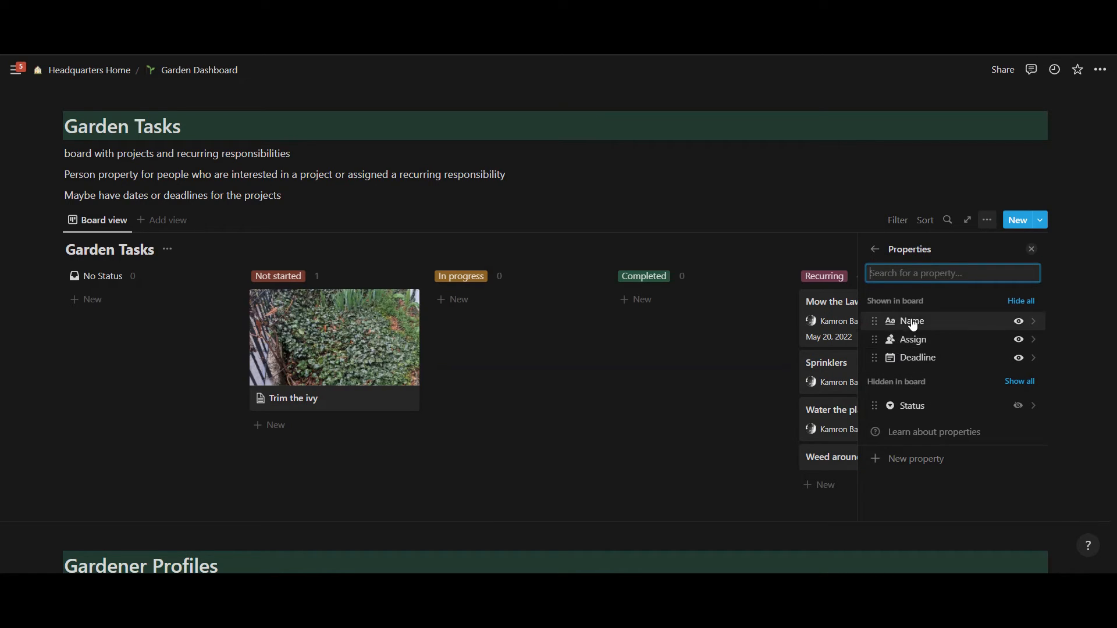
{"action": "key", "text": "Escape"}
{"action": "scroll", "coordinate": [826, 327], "scroll_direction": "down", "scroll_amount": 4}
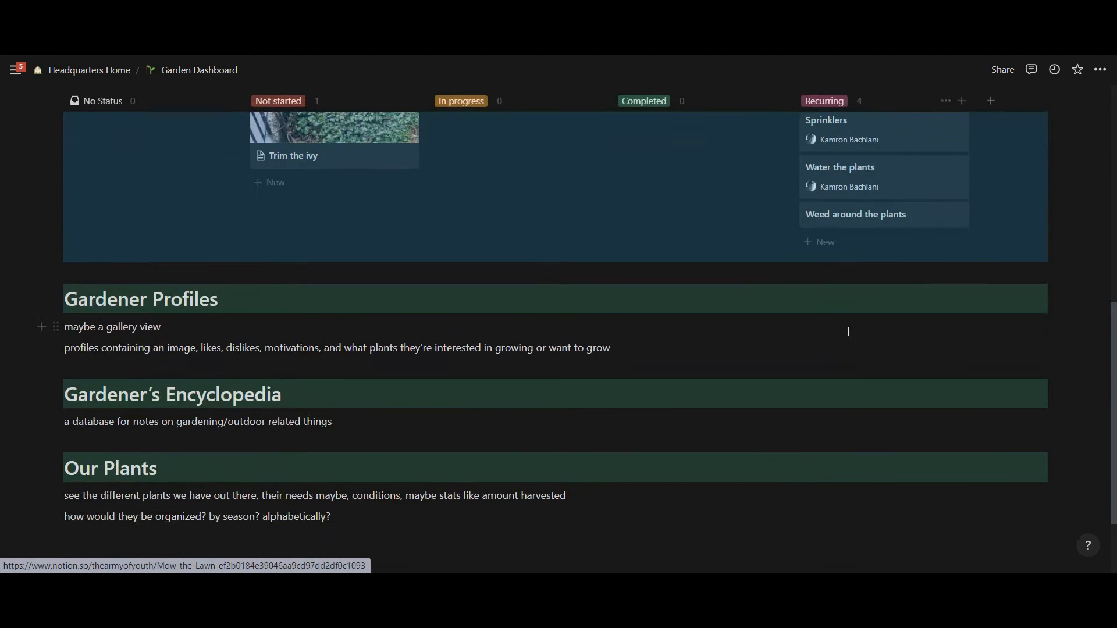
{"action": "scroll", "coordinate": [849, 331], "scroll_direction": "up", "scroll_amount": 4}
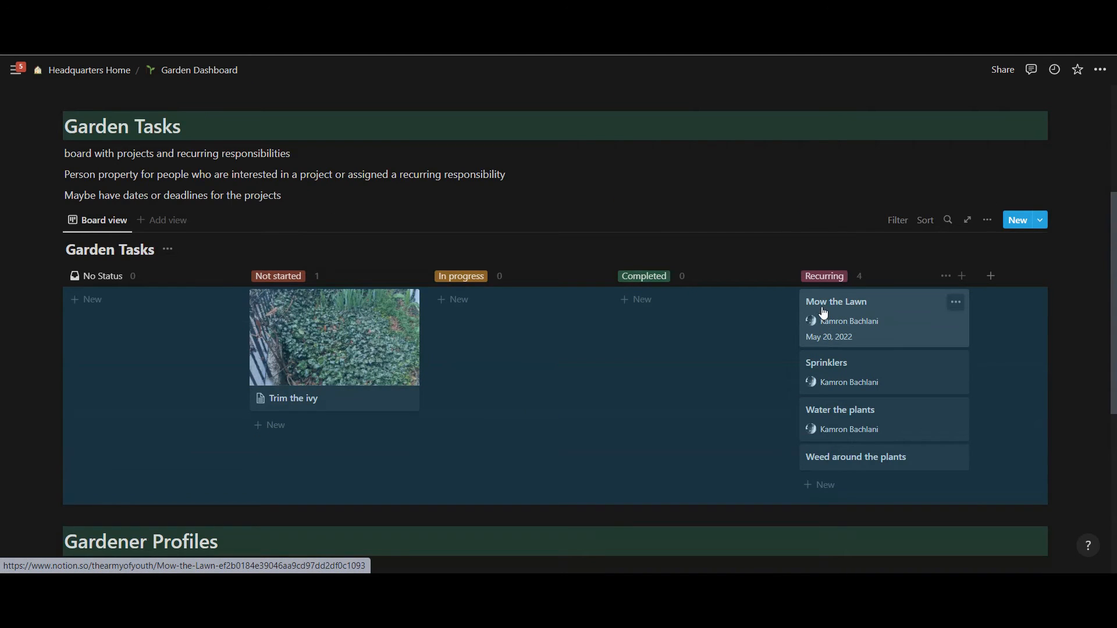
Assign the Trim the ivy card to the same workspace member, set its deadline to May 20, 2022, and close it.
{"action": "left_click", "coordinate": [306, 396]}
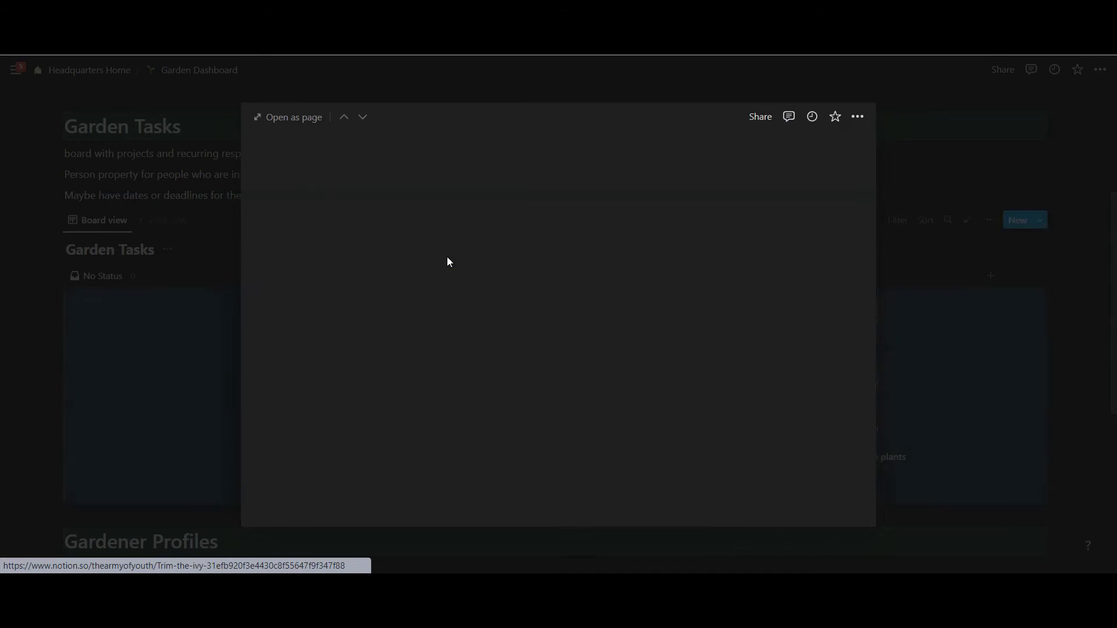
{"action": "left_click", "coordinate": [480, 247]}
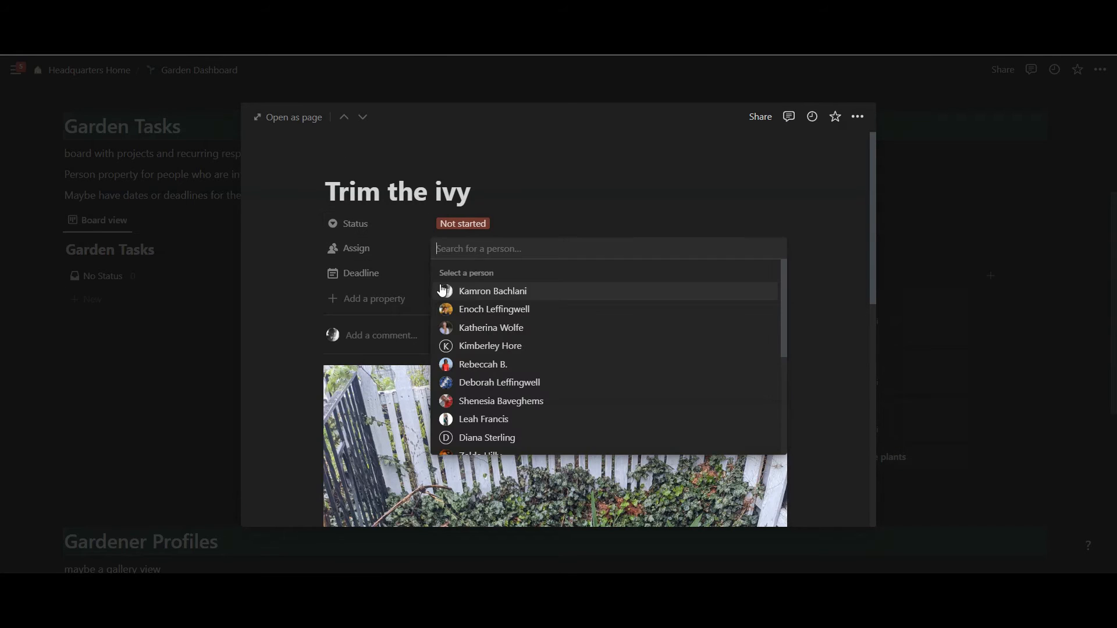
{"action": "left_click", "coordinate": [484, 290]}
{"action": "left_click", "coordinate": [451, 282]}
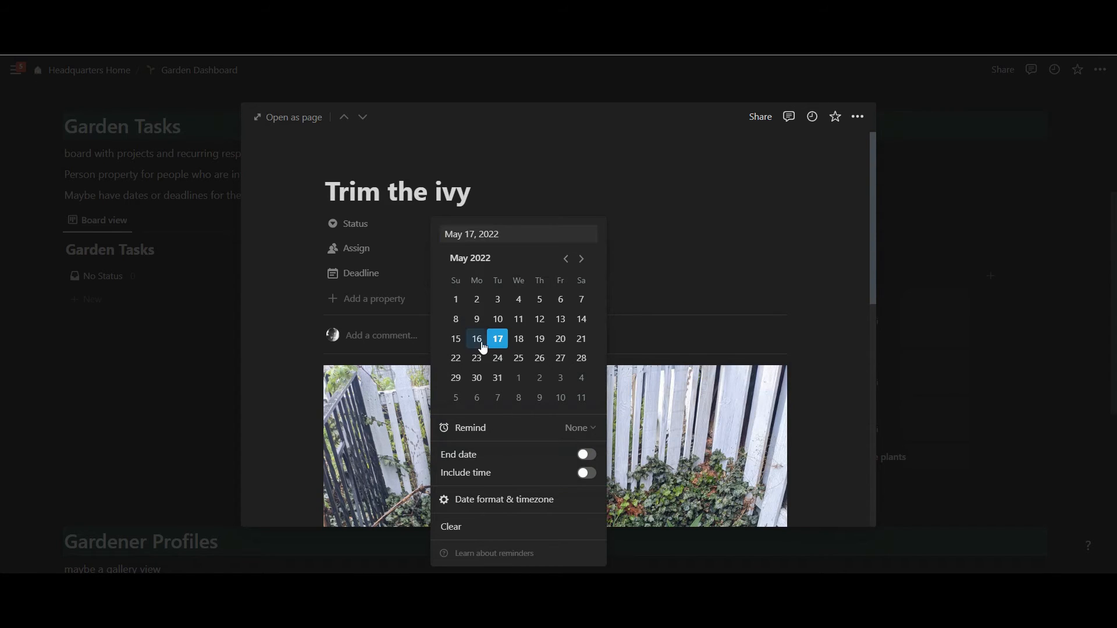
{"action": "left_click", "coordinate": [560, 339]}
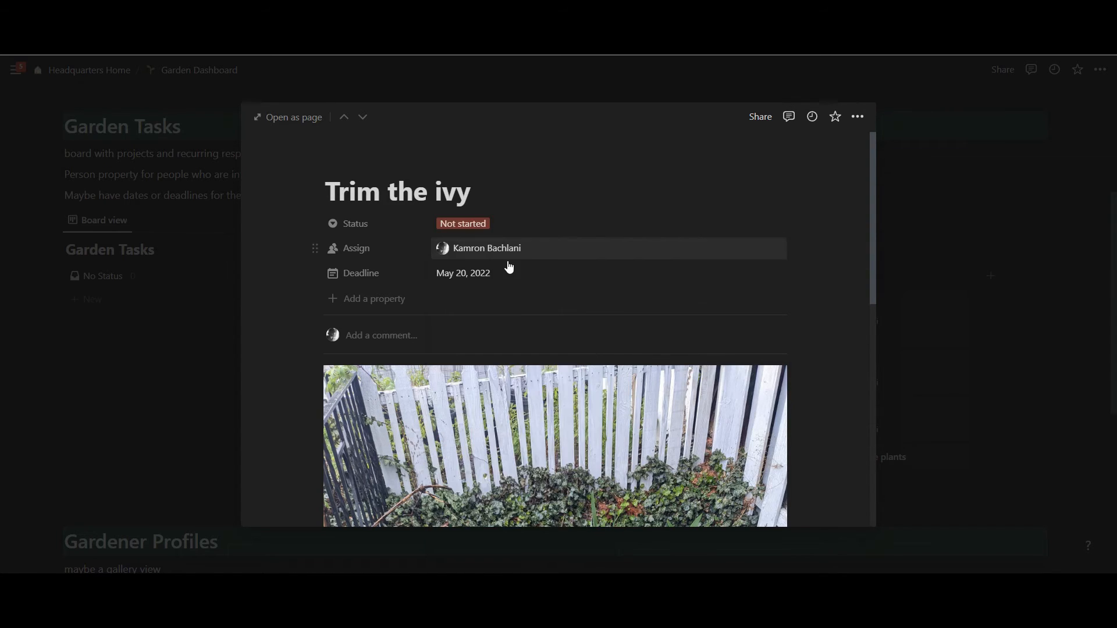
{"action": "left_click", "coordinate": [260, 264]}
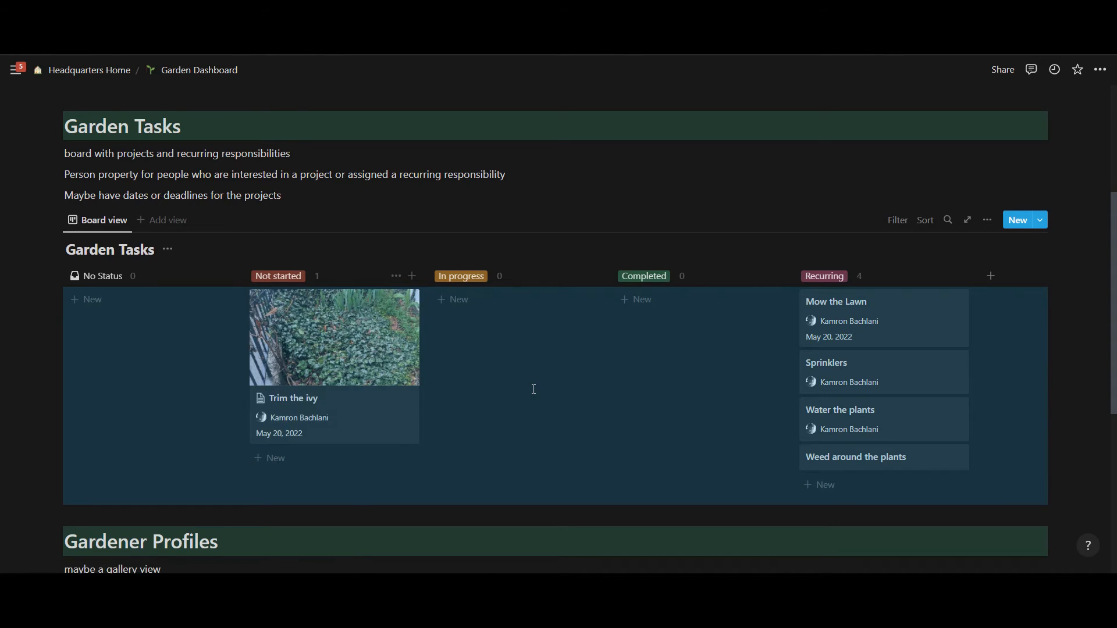
Add a card to the Not started group and name it "Pull weeds in the raspberry bush area".
{"action": "left_click", "coordinate": [296, 466]}
{"action": "left_click", "coordinate": [434, 431]}
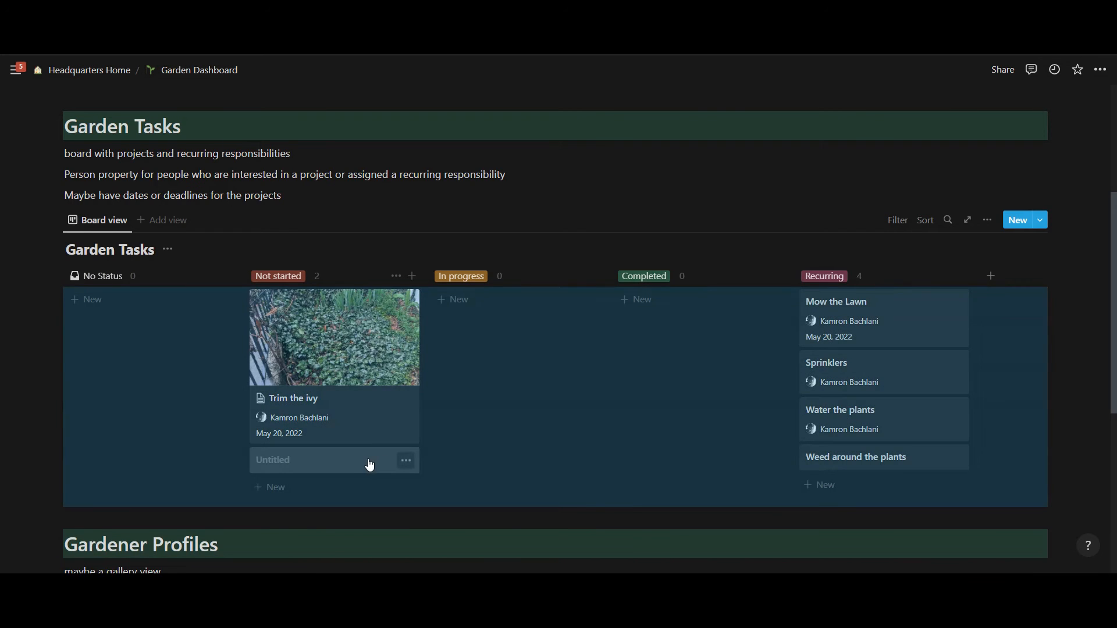
{"action": "left_click", "coordinate": [369, 465]}
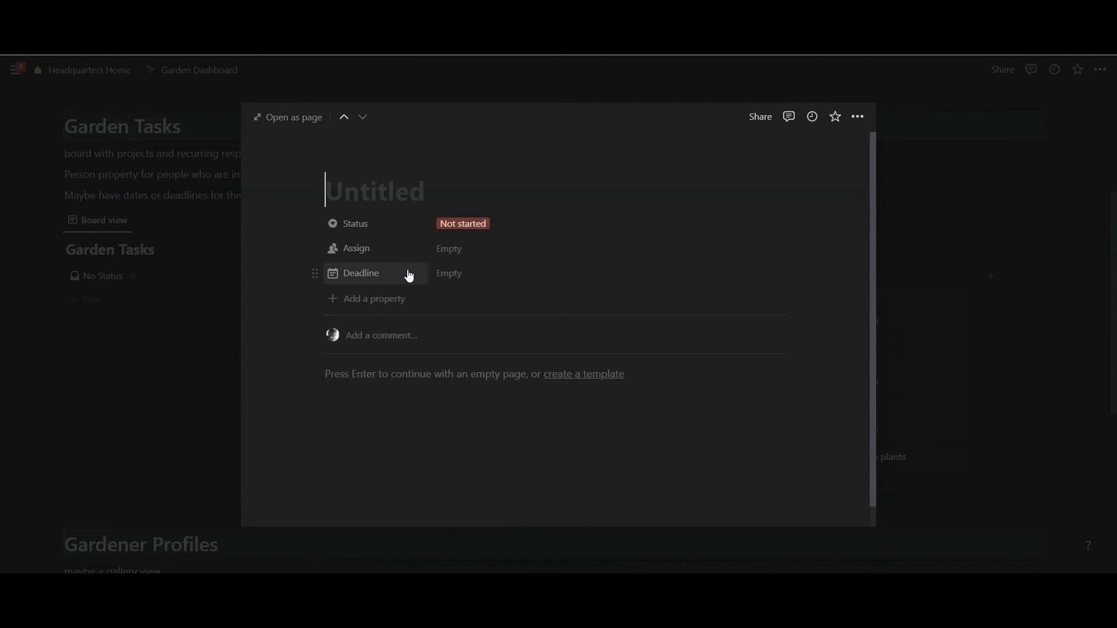
{"action": "type", "text": "Pull weeds"}
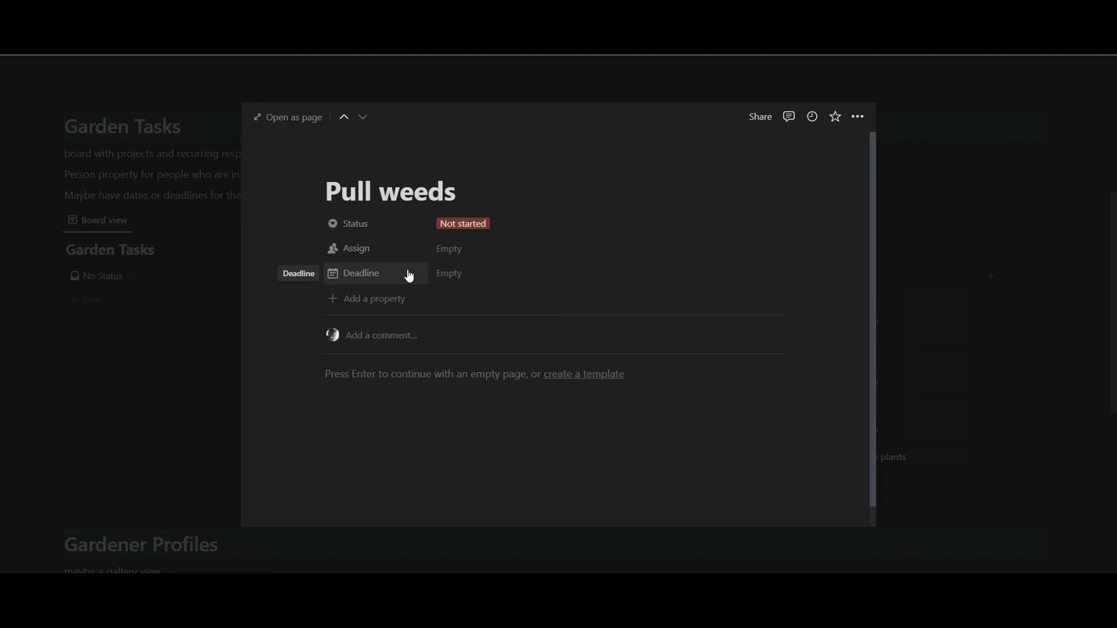
{"action": "type", "text": "in the "}
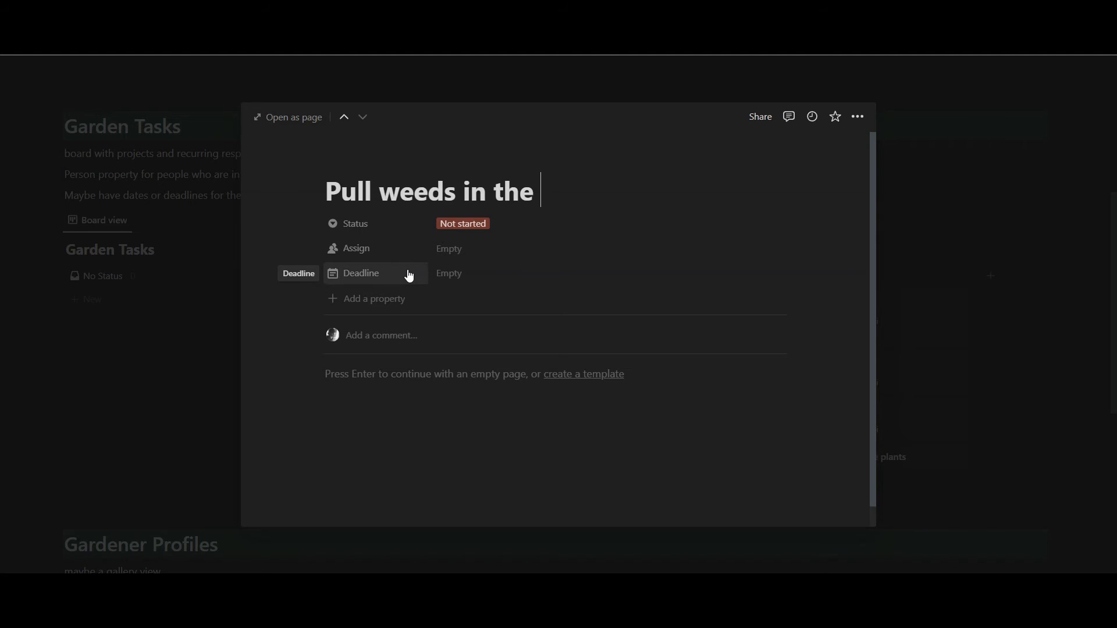
{"action": "type", "text": "rasp"}
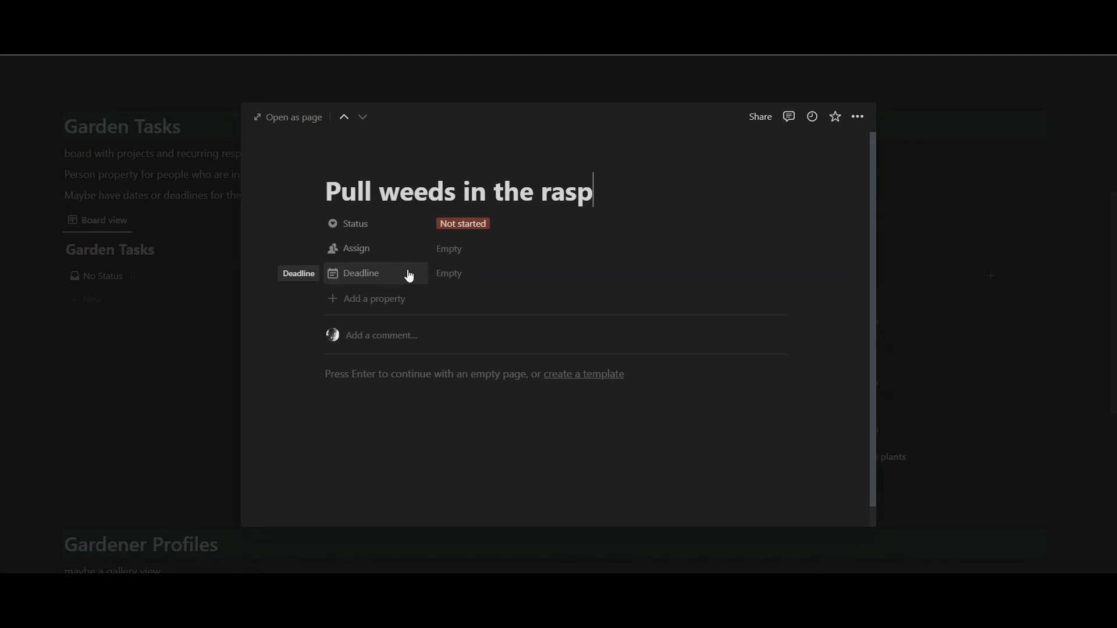
{"action": "type", "text": "berry bush area"}
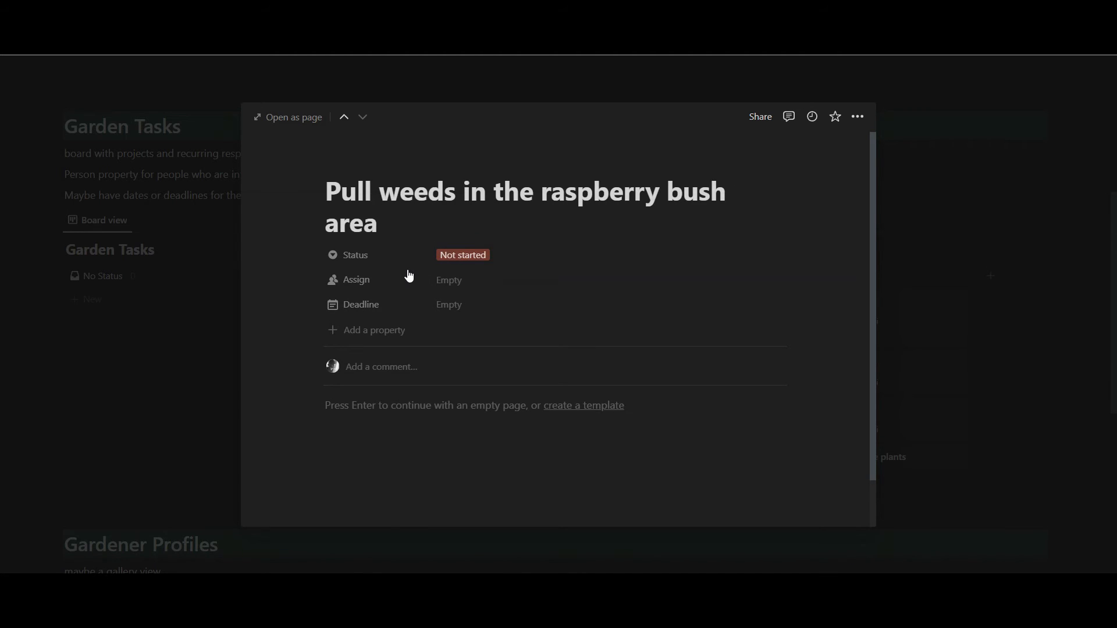
Paste the photo of the weedy raspberry bush area into the body of the "Pull weeds in the raspberry bush area" card.
{"action": "key", "text": "ctrl+v"}
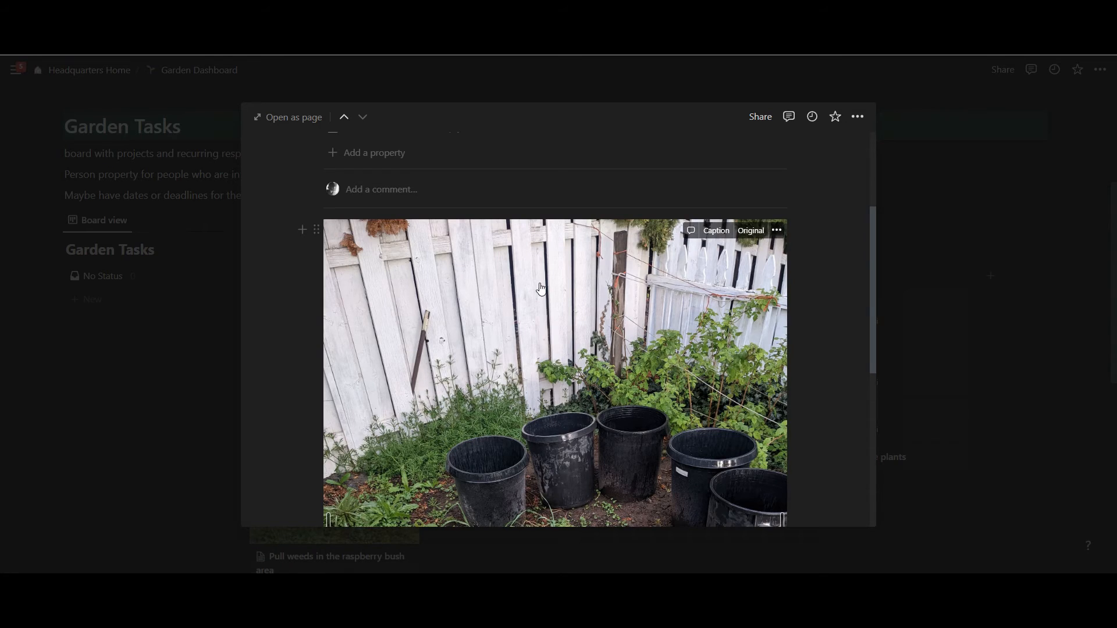
{"action": "scroll", "coordinate": [540, 288], "scroll_direction": "down", "scroll_amount": 5}
{"action": "scroll", "coordinate": [536, 296], "scroll_direction": "up", "scroll_amount": 4}
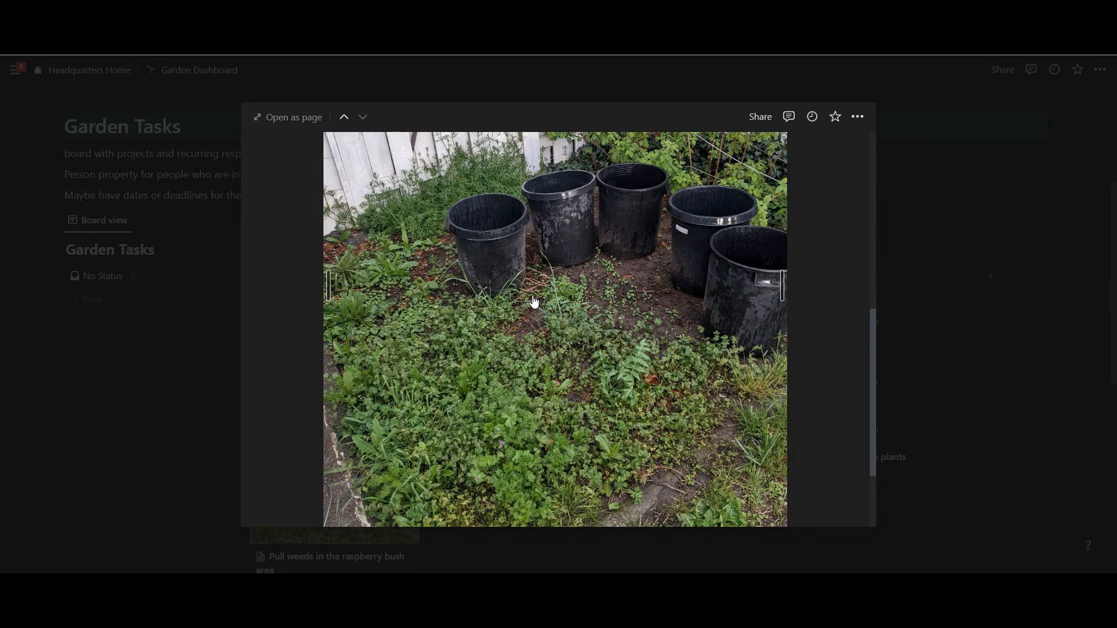
{"action": "scroll", "coordinate": [534, 298], "scroll_direction": "down", "scroll_amount": 5}
{"action": "scroll", "coordinate": [534, 298], "scroll_direction": "up", "scroll_amount": 5}
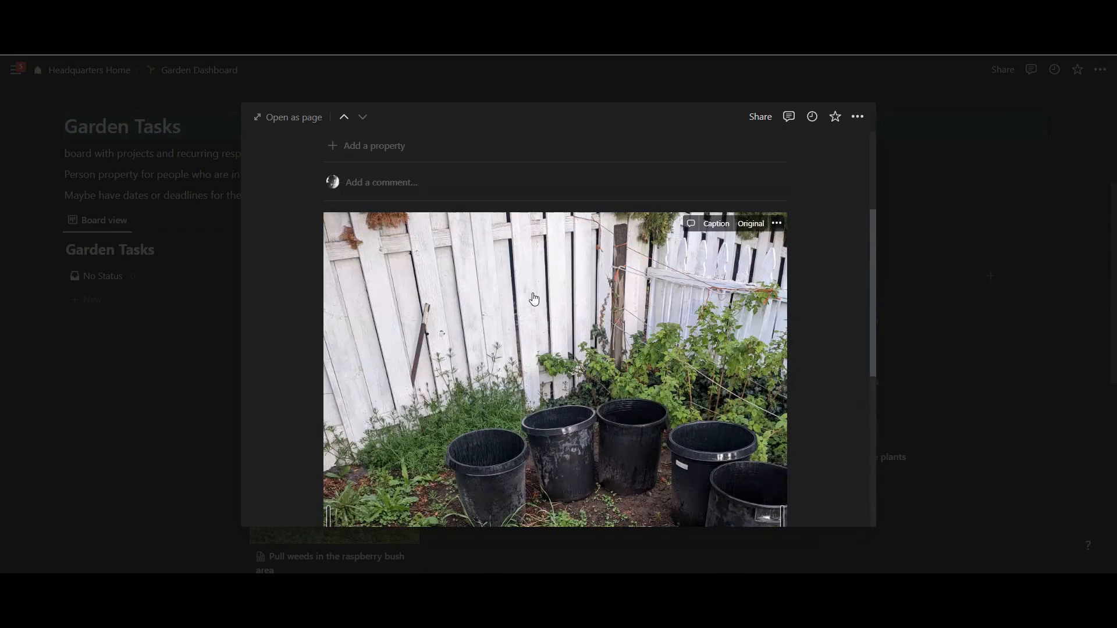
Examine the full photo of the raspberry bush area inside the card and close the card.
{"action": "scroll", "coordinate": [534, 299], "scroll_direction": "down", "scroll_amount": 1}
{"action": "scroll", "coordinate": [534, 298], "scroll_direction": "down", "scroll_amount": 4}
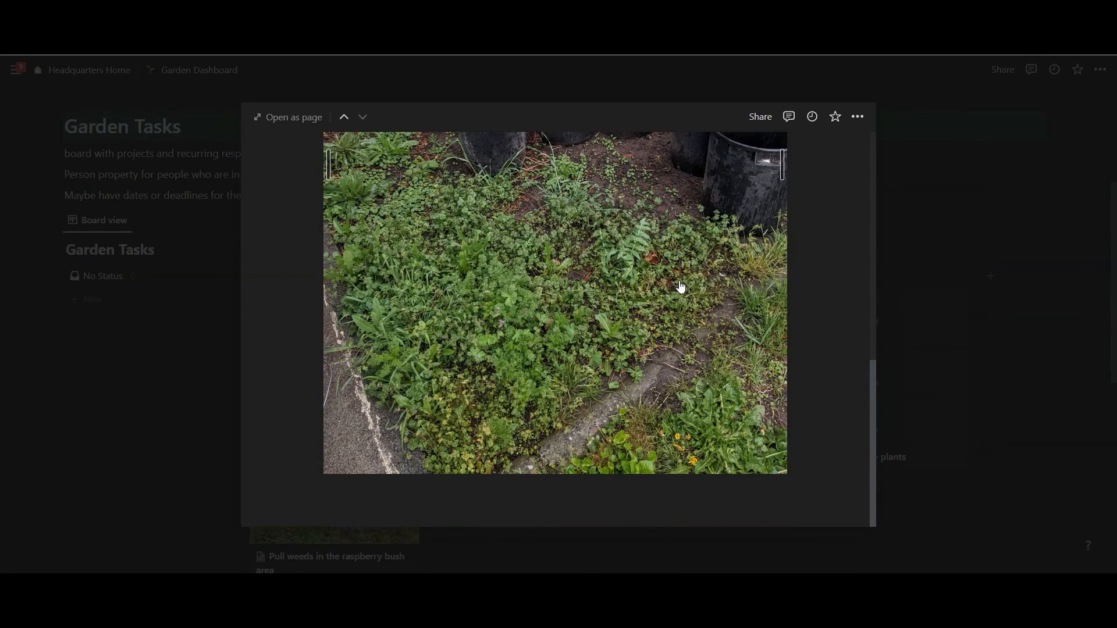
{"action": "scroll", "coordinate": [676, 287], "scroll_direction": "up", "scroll_amount": 2}
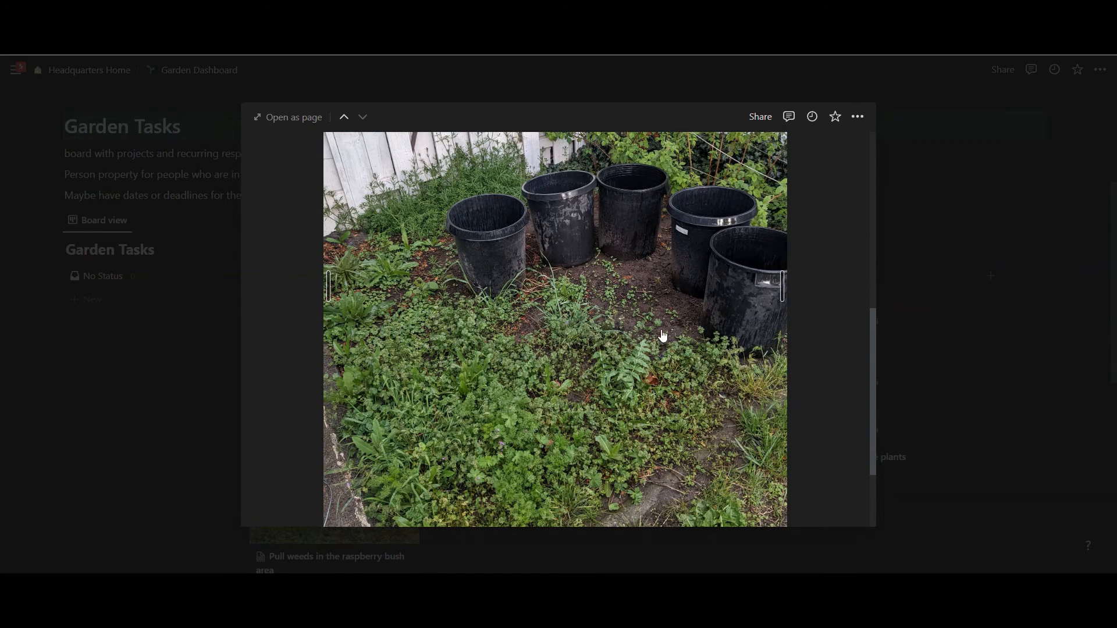
{"action": "scroll", "coordinate": [663, 337], "scroll_direction": "up", "scroll_amount": 2}
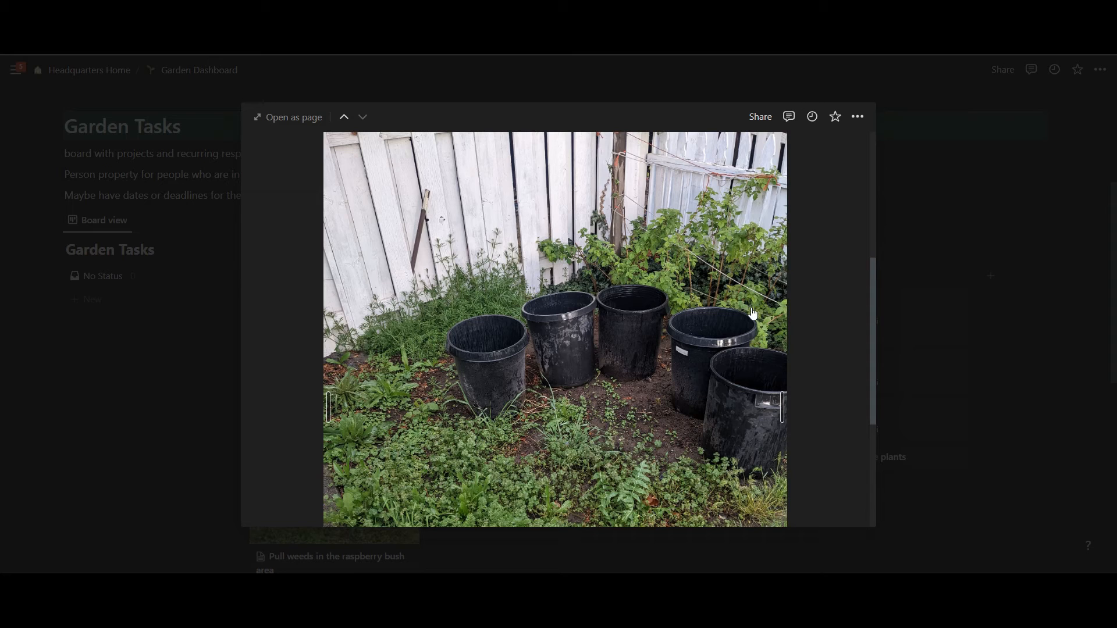
{"action": "scroll", "coordinate": [574, 336], "scroll_direction": "down", "scroll_amount": 5}
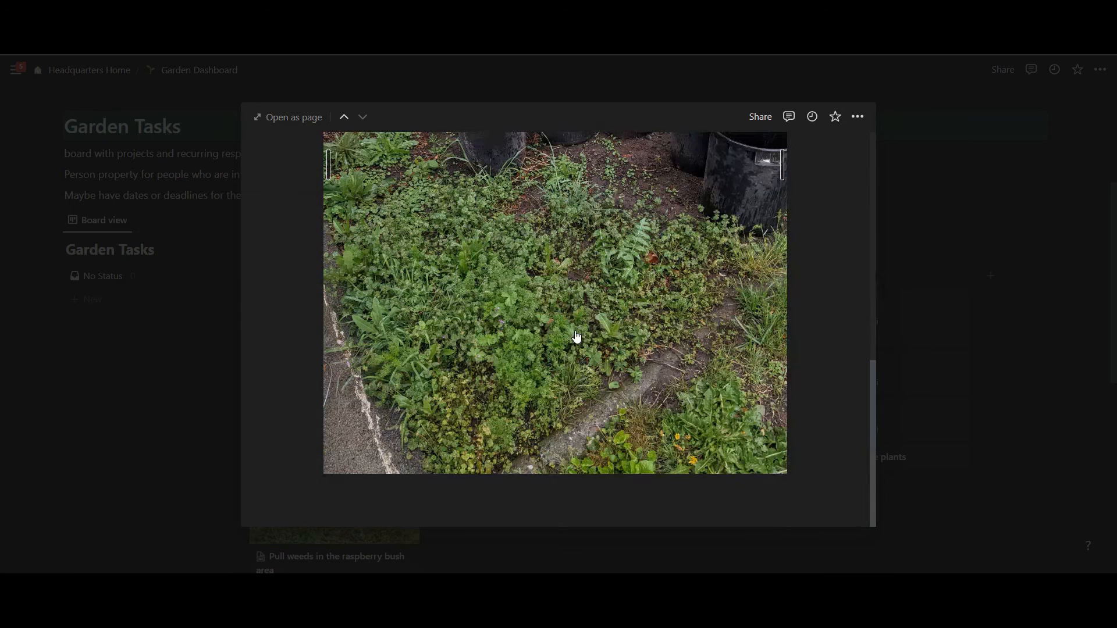
{"action": "scroll", "coordinate": [568, 350], "scroll_direction": "up", "scroll_amount": 5}
{"action": "scroll", "coordinate": [512, 371], "scroll_direction": "down", "scroll_amount": 3}
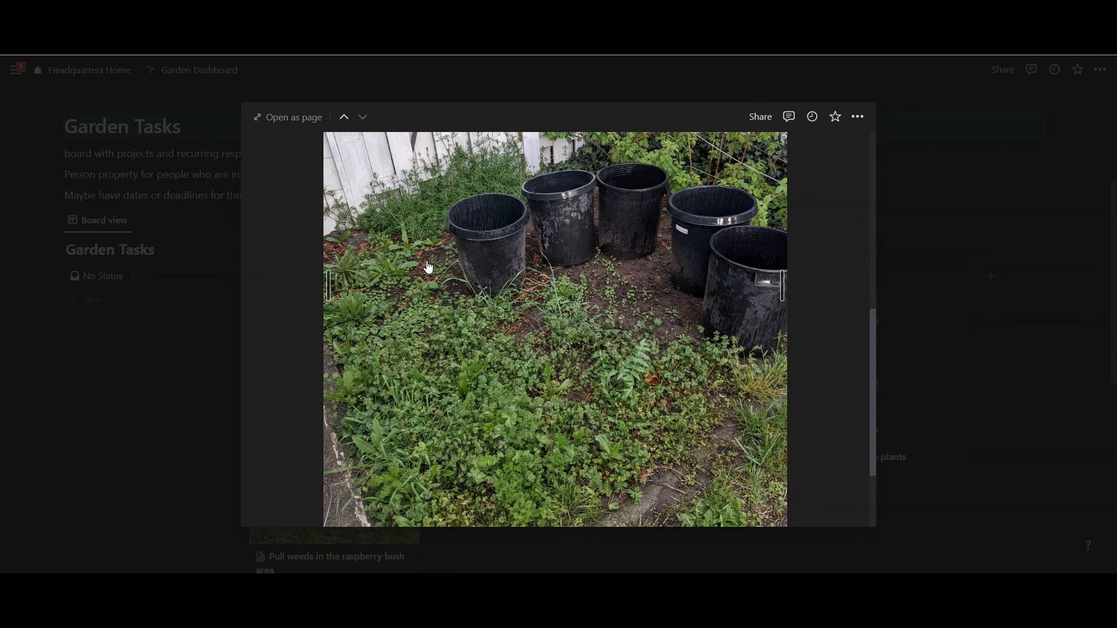
{"action": "scroll", "coordinate": [567, 335], "scroll_direction": "up", "scroll_amount": 5}
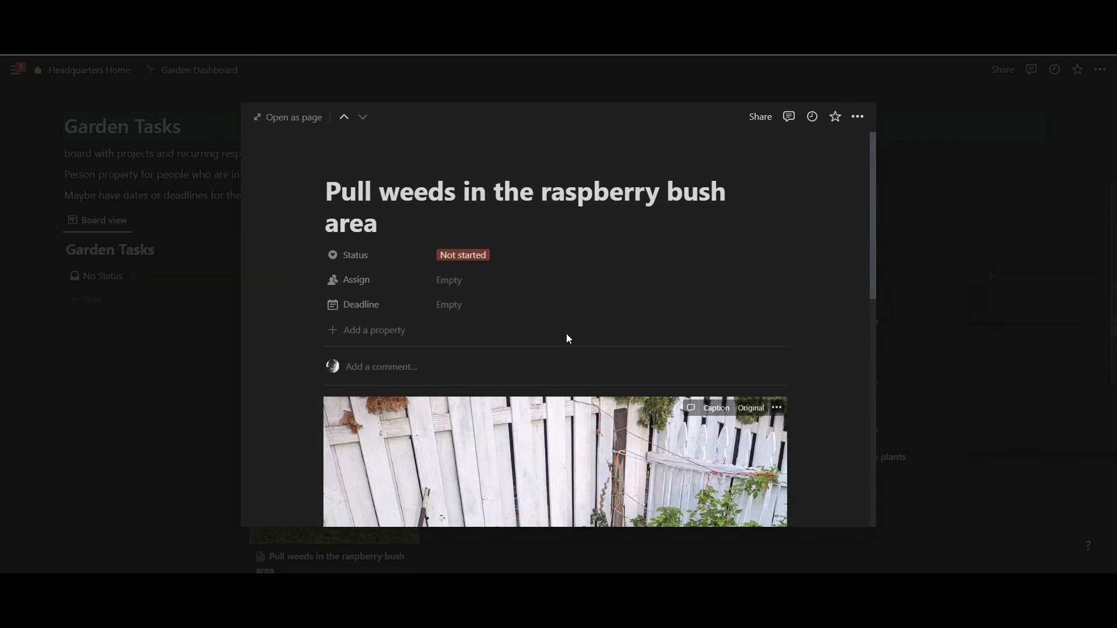
{"action": "left_click", "coordinate": [208, 328]}
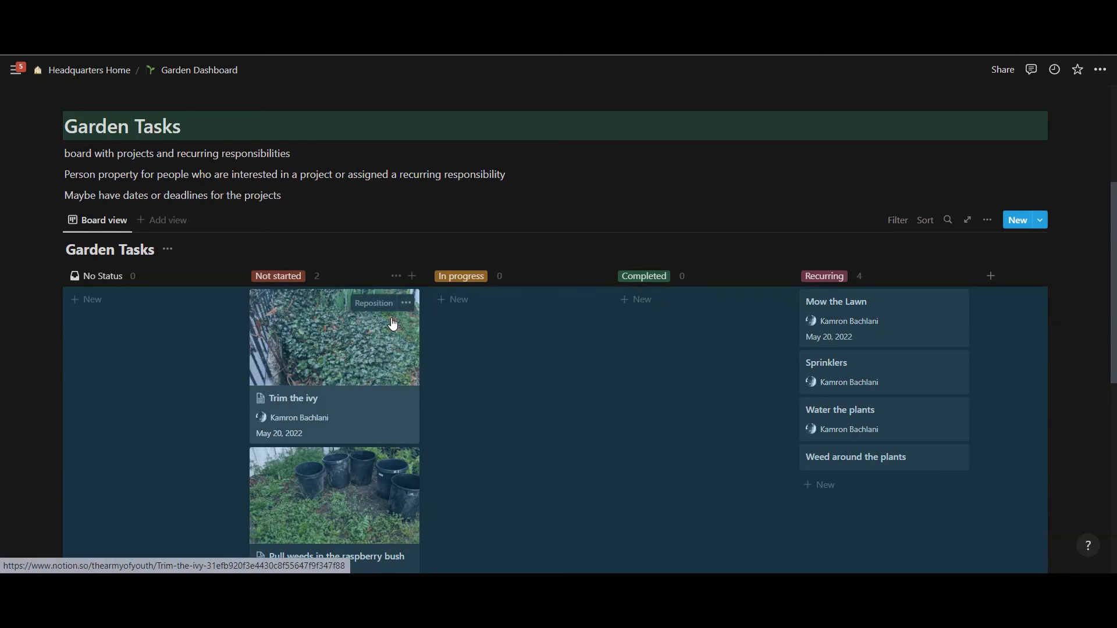
Move the "Pull weeds in the raspberry bush area" card from the Not started group to the In progress group.
{"action": "scroll", "coordinate": [398, 282], "scroll_direction": "down", "scroll_amount": 4}
{"action": "scroll", "coordinate": [371, 262], "scroll_direction": "up", "scroll_amount": 2}
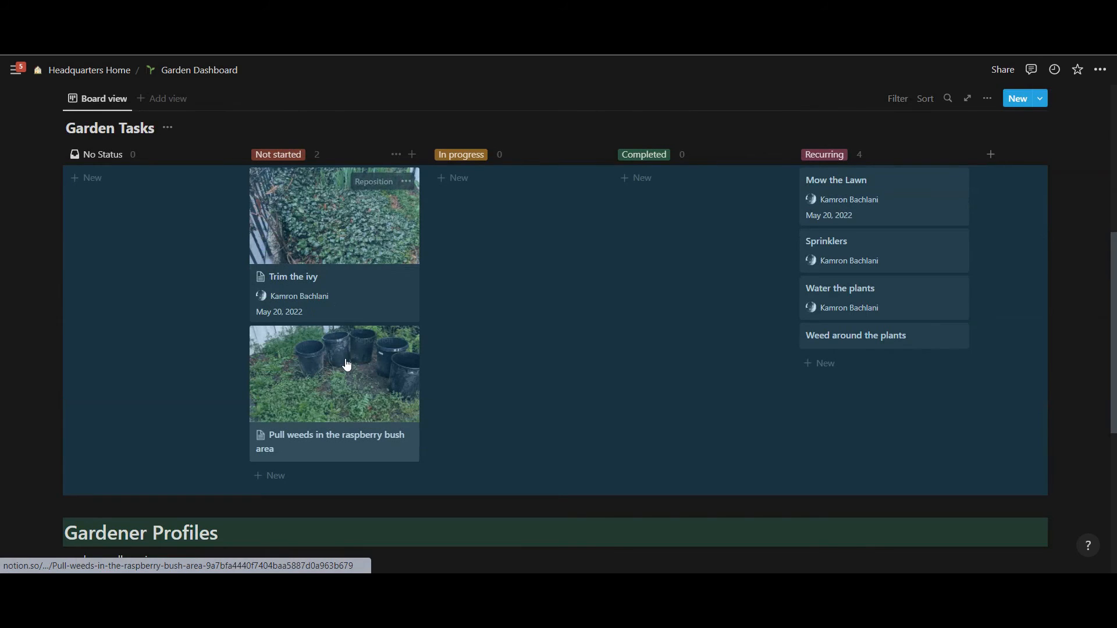
{"action": "scroll", "coordinate": [769, 347], "scroll_direction": "down", "scroll_amount": 1}
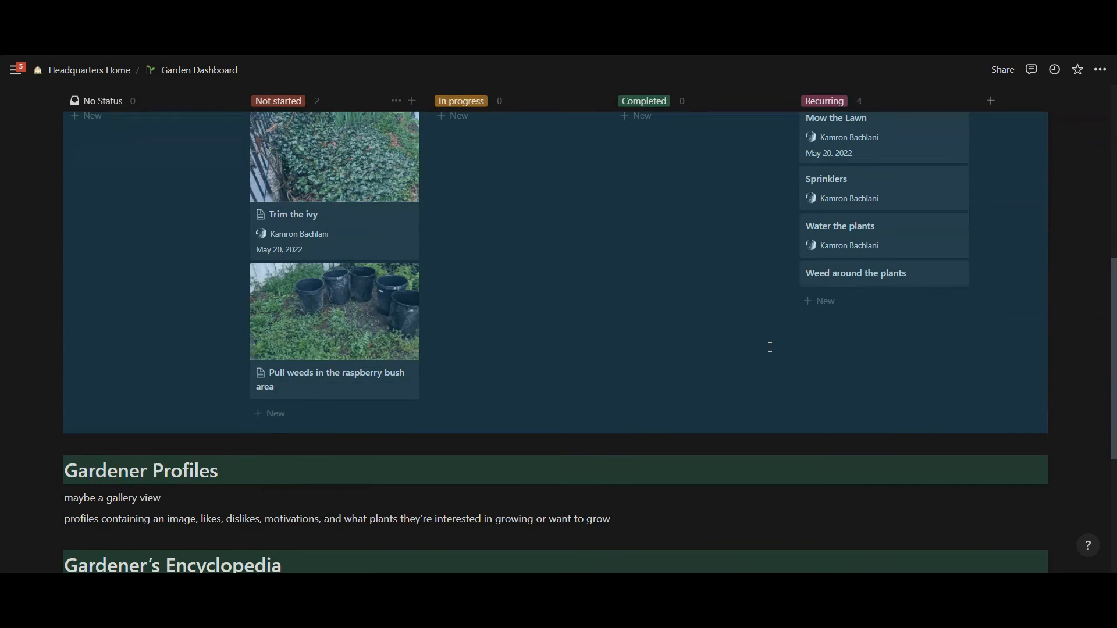
{"action": "scroll", "coordinate": [770, 347], "scroll_direction": "up", "scroll_amount": 3}
{"action": "scroll", "coordinate": [444, 473], "scroll_direction": "down", "scroll_amount": 2}
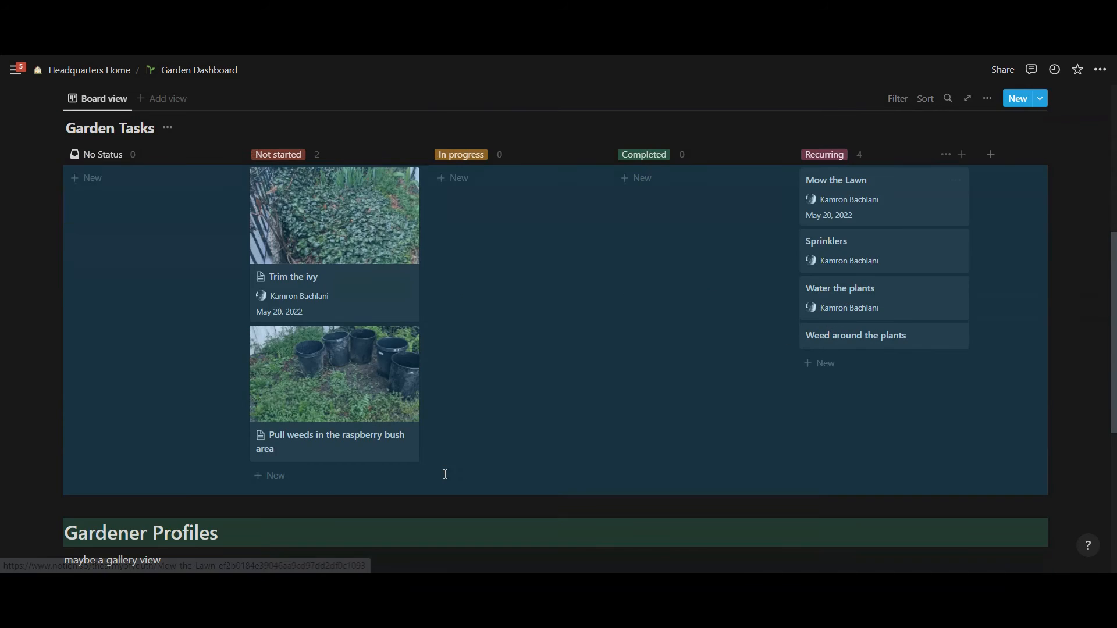
{"action": "scroll", "coordinate": [384, 448], "scroll_direction": "up", "scroll_amount": 2}
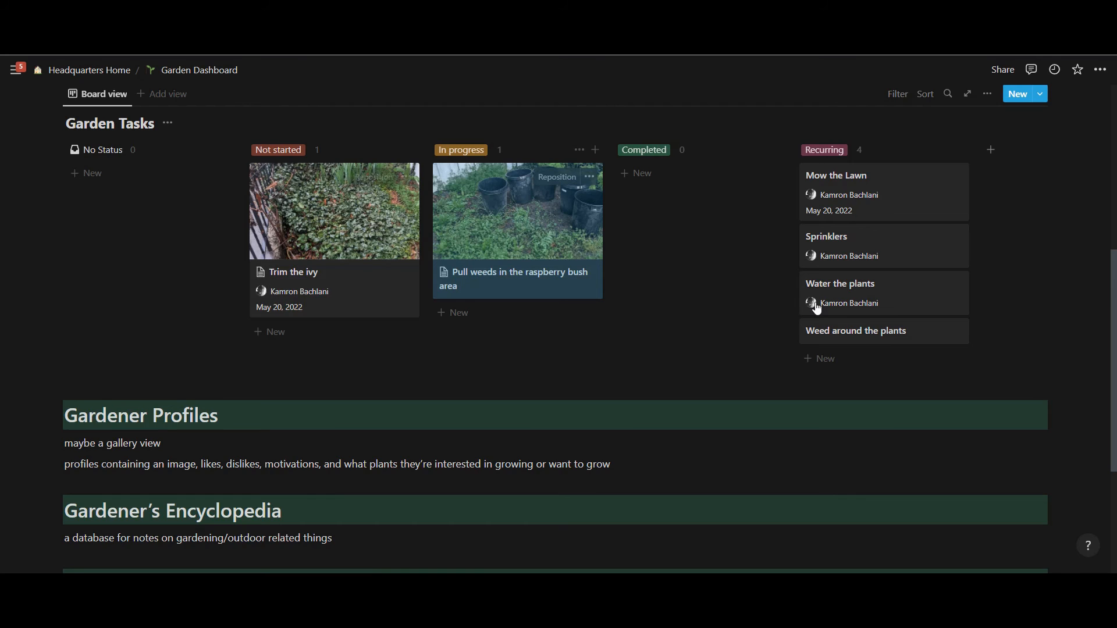
{"action": "scroll", "coordinate": [695, 337], "scroll_direction": "up", "scroll_amount": 4}
{"action": "scroll", "coordinate": [695, 336], "scroll_direction": "down", "scroll_amount": 2}
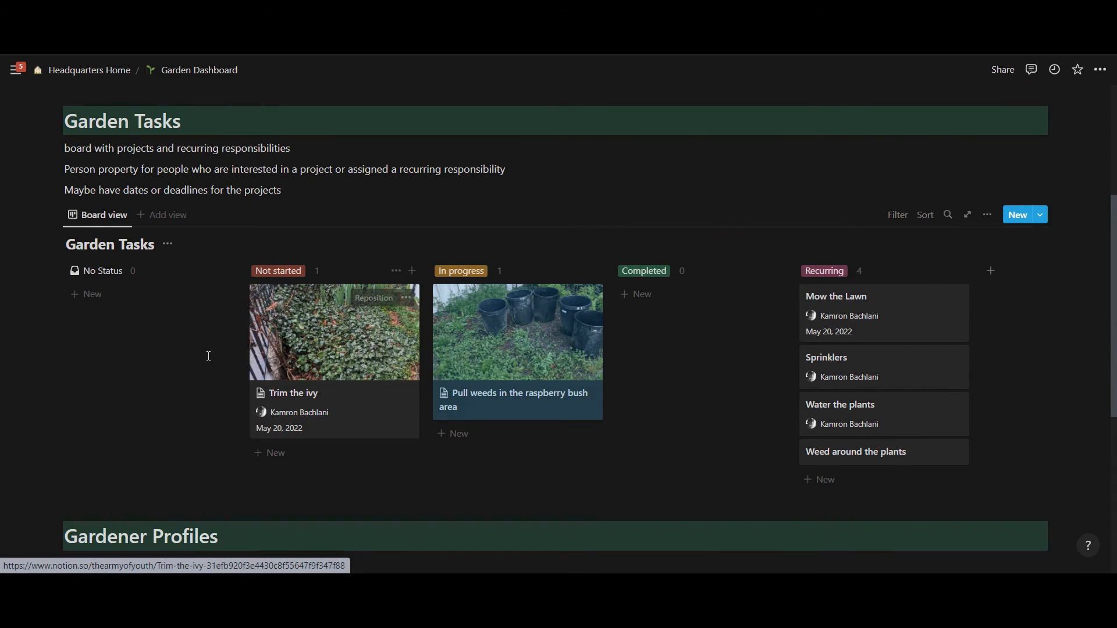
Review the three planning notes under the Garden Tasks heading and delete them.
{"action": "left_click_drag", "start_coordinate": [208, 354], "coordinate": [925, 297]}
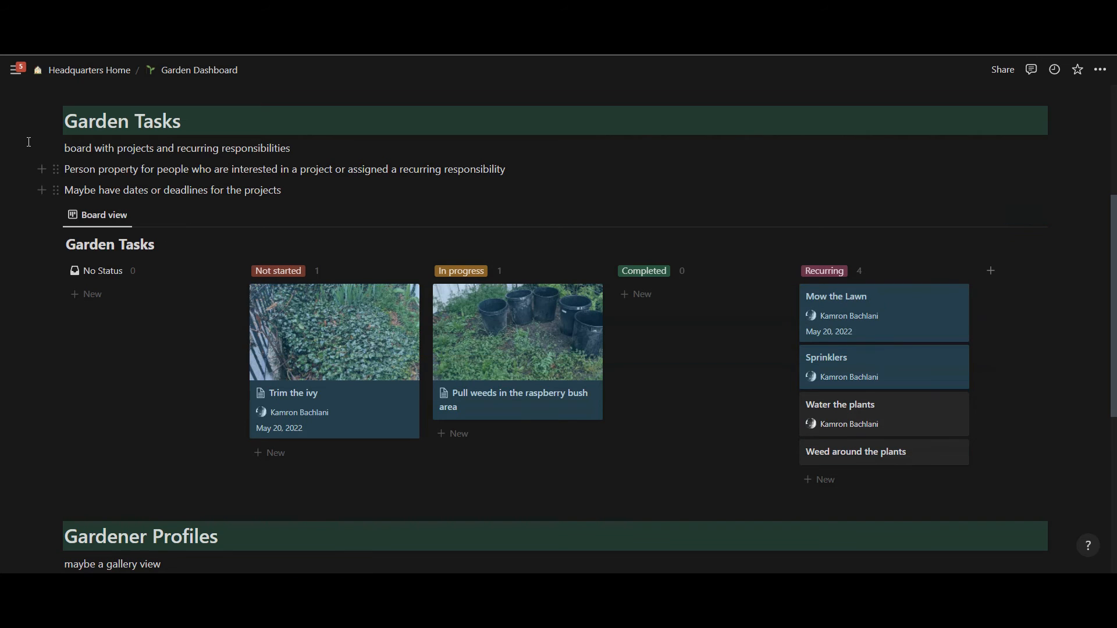
{"action": "mouse_move", "coordinate": [12, 155]}
{"action": "left_click_drag", "start_coordinate": [73, 144], "coordinate": [266, 150]}
{"action": "left_click", "coordinate": [94, 149]}
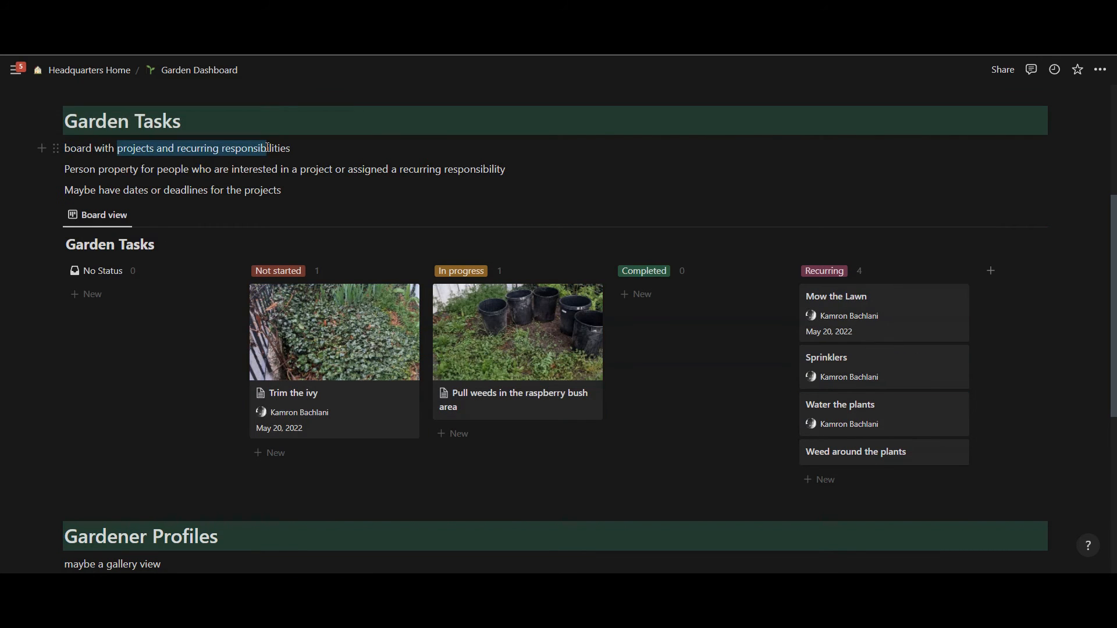
{"action": "left_click", "coordinate": [266, 149]}
{"action": "left_click_drag", "start_coordinate": [83, 171], "coordinate": [249, 171]}
{"action": "left_click", "coordinate": [249, 170]}
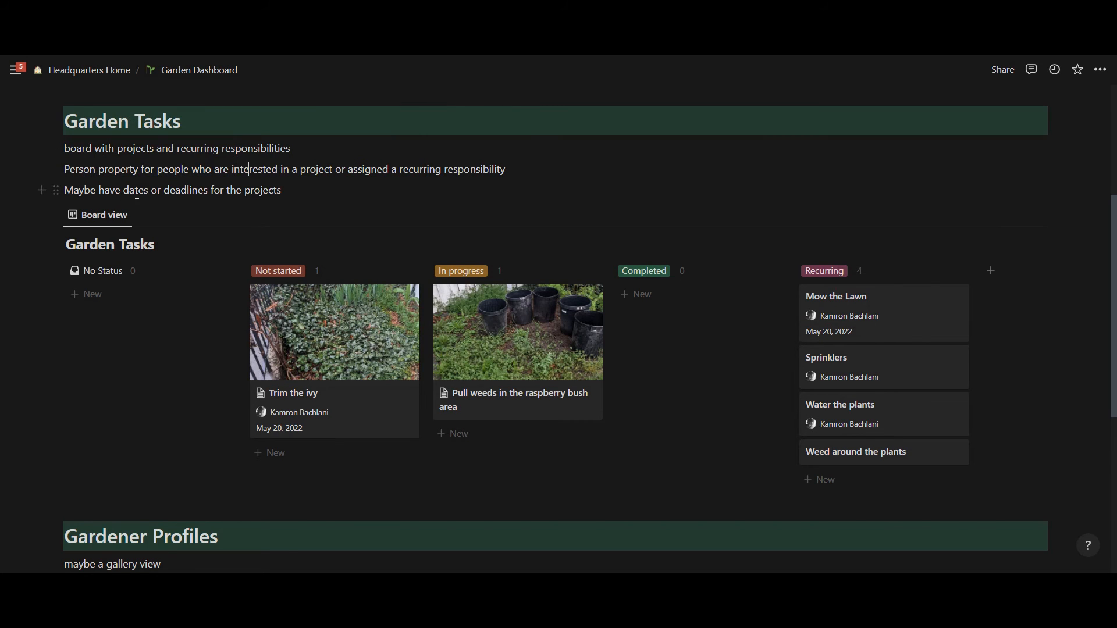
{"action": "left_click_drag", "start_coordinate": [180, 191], "coordinate": [319, 189]}
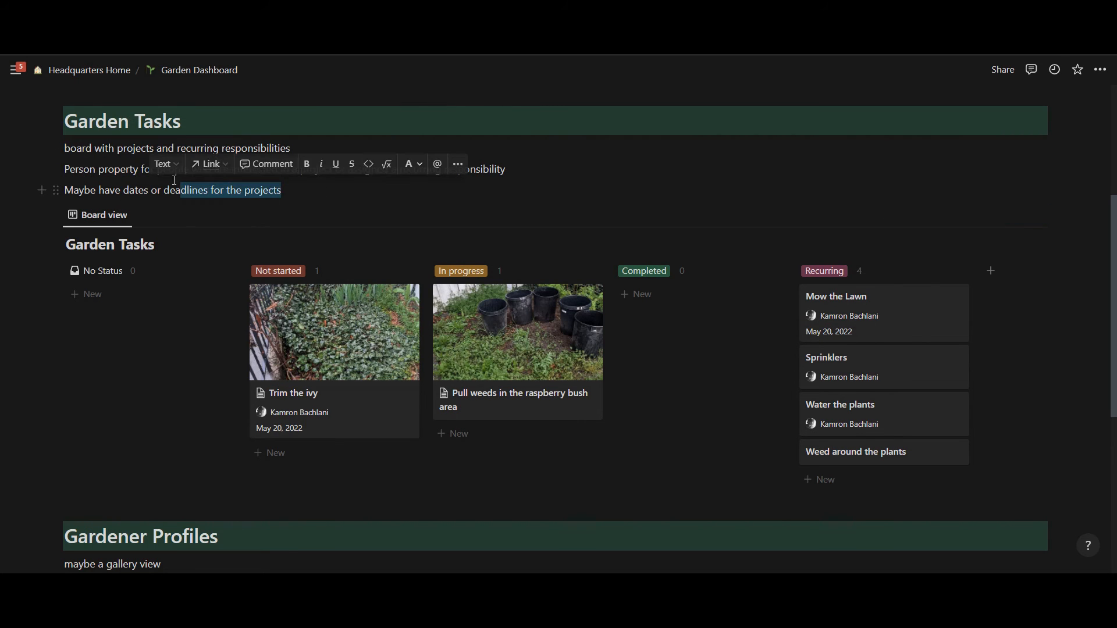
{"action": "left_click_drag", "start_coordinate": [1076, 200], "coordinate": [387, 160]}
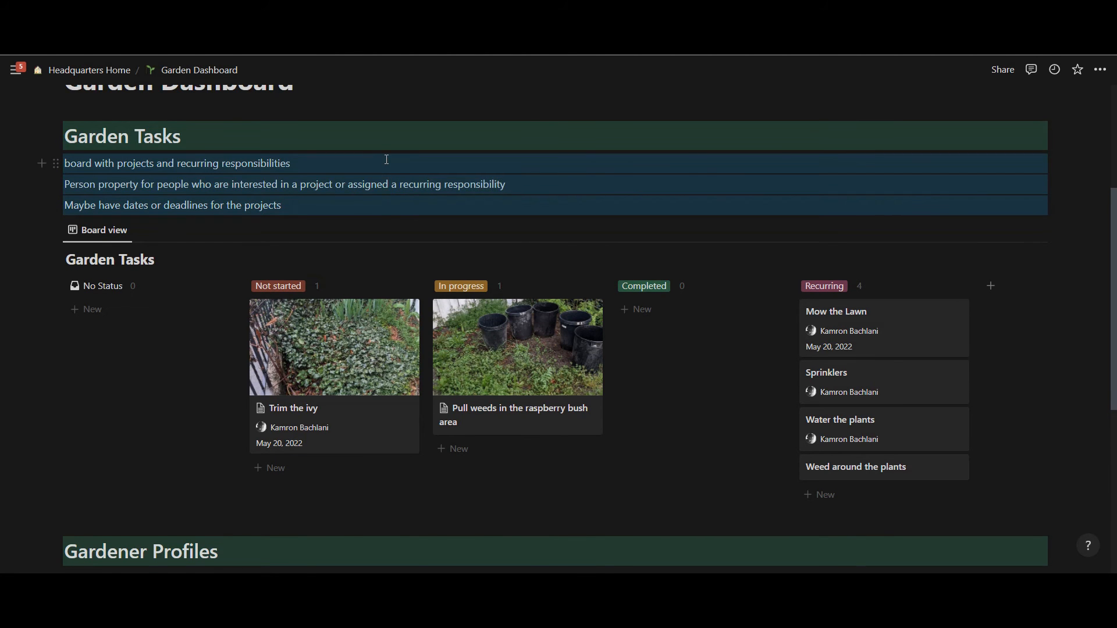
{"action": "key", "text": "BackSpace"}
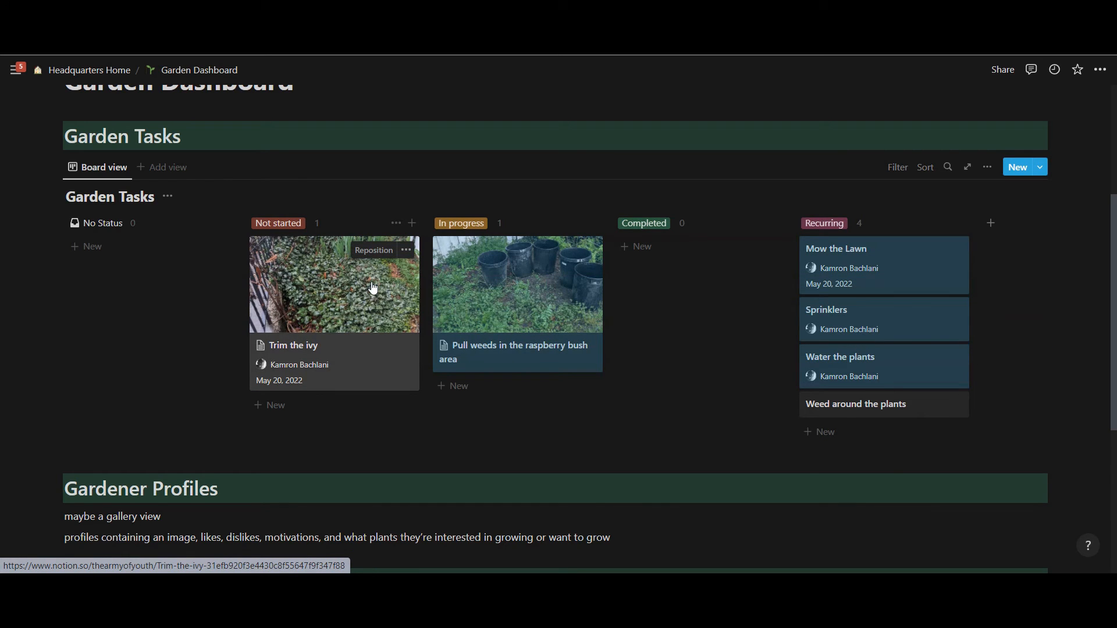
Open the "Pull weeds in the raspberry bush area" card, look through its properties and photo, and close it.
{"action": "left_click", "coordinate": [517, 314]}
{"action": "scroll", "coordinate": [324, 241], "scroll_direction": "down", "scroll_amount": 2}
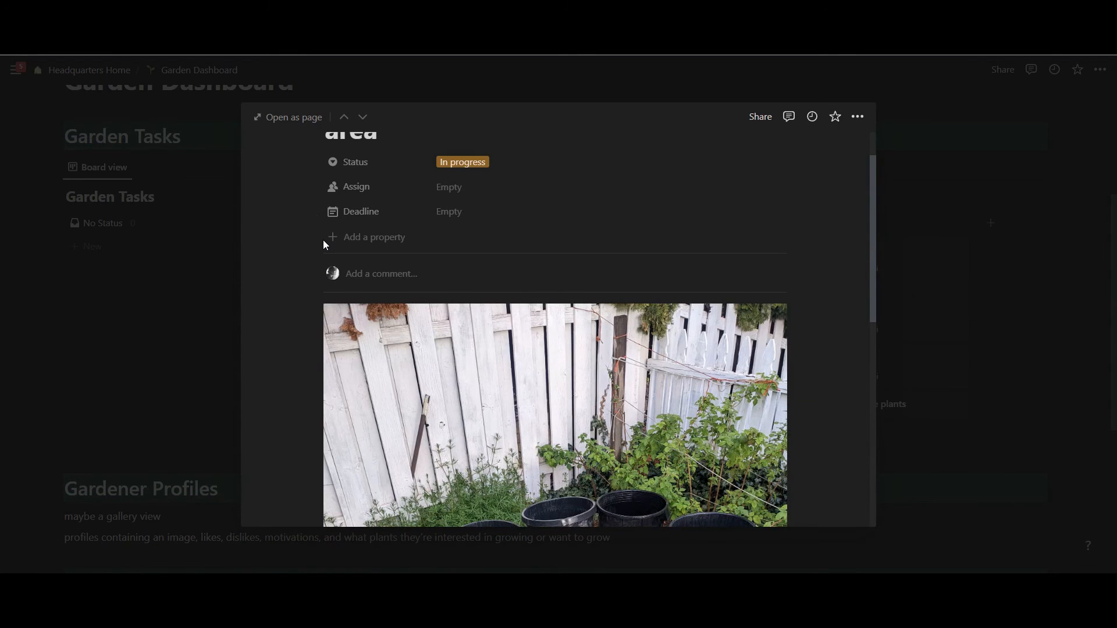
{"action": "scroll", "coordinate": [324, 242], "scroll_direction": "down", "scroll_amount": 5}
{"action": "scroll", "coordinate": [323, 241], "scroll_direction": "up", "scroll_amount": 8}
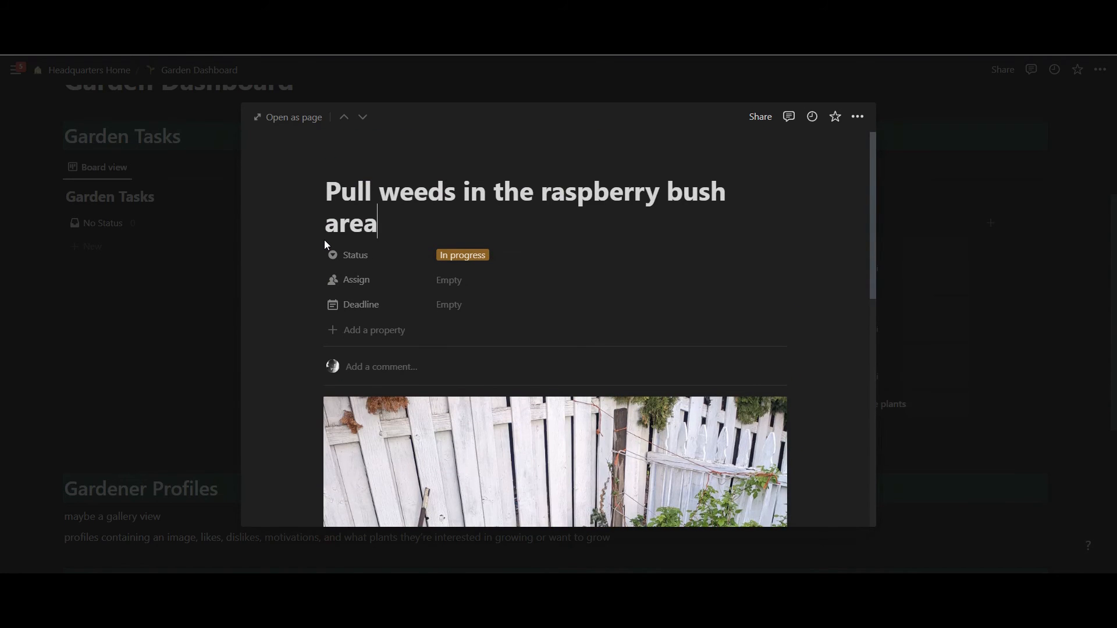
{"action": "left_click", "coordinate": [225, 282]}
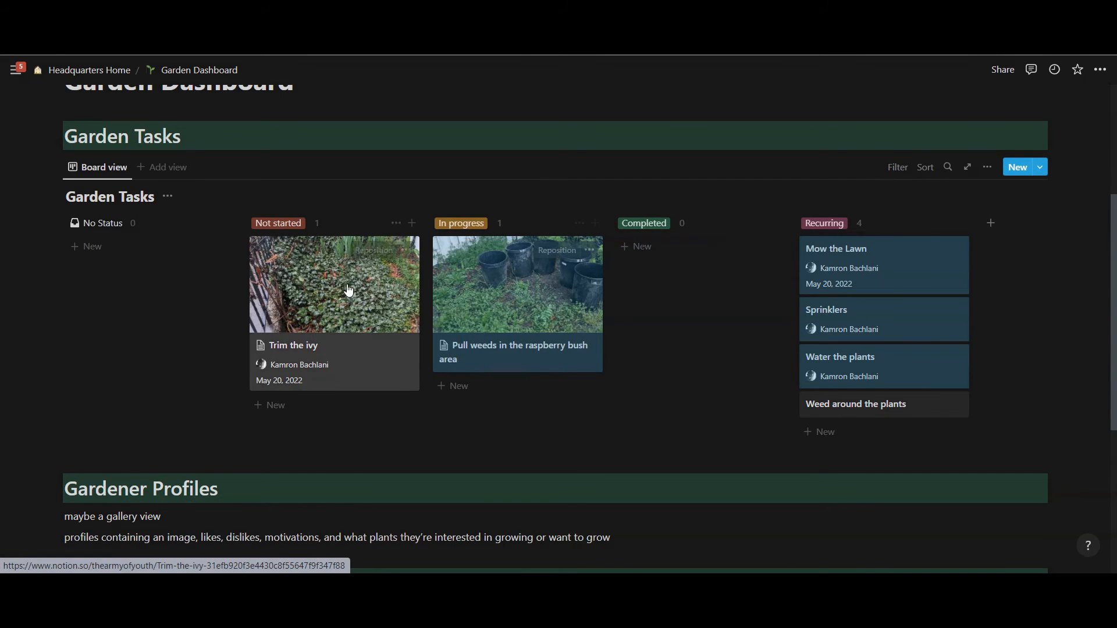
Check the board layout's card preview options, keeping Page content, and compare with the raspberry bush card's page content.
{"action": "left_click", "coordinate": [985, 169]}
{"action": "left_click", "coordinate": [927, 249]}
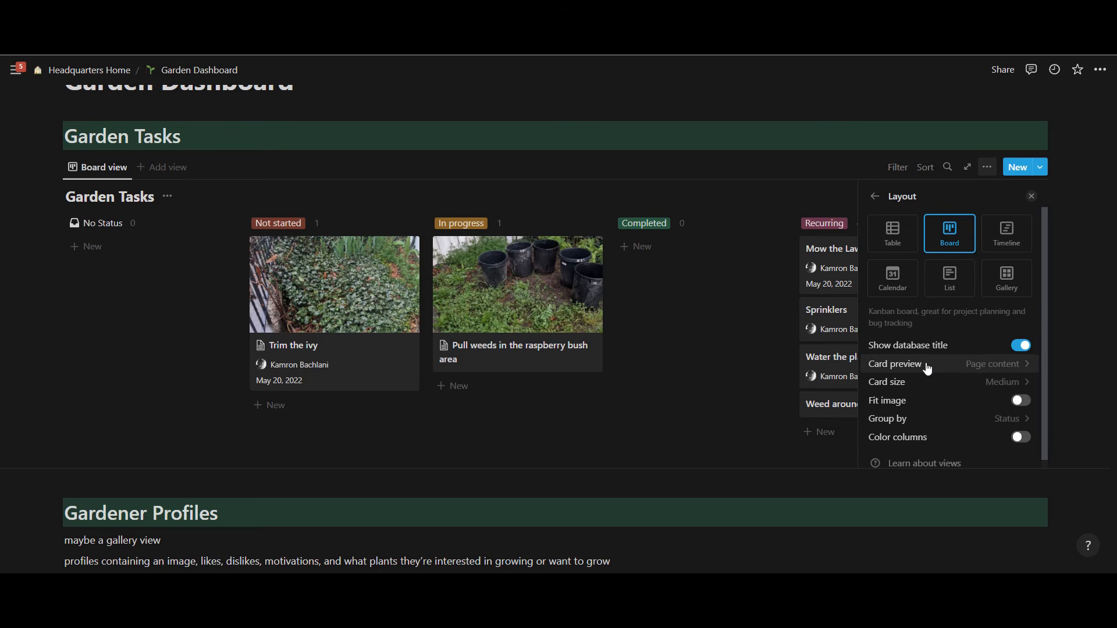
{"action": "left_click", "coordinate": [929, 366]}
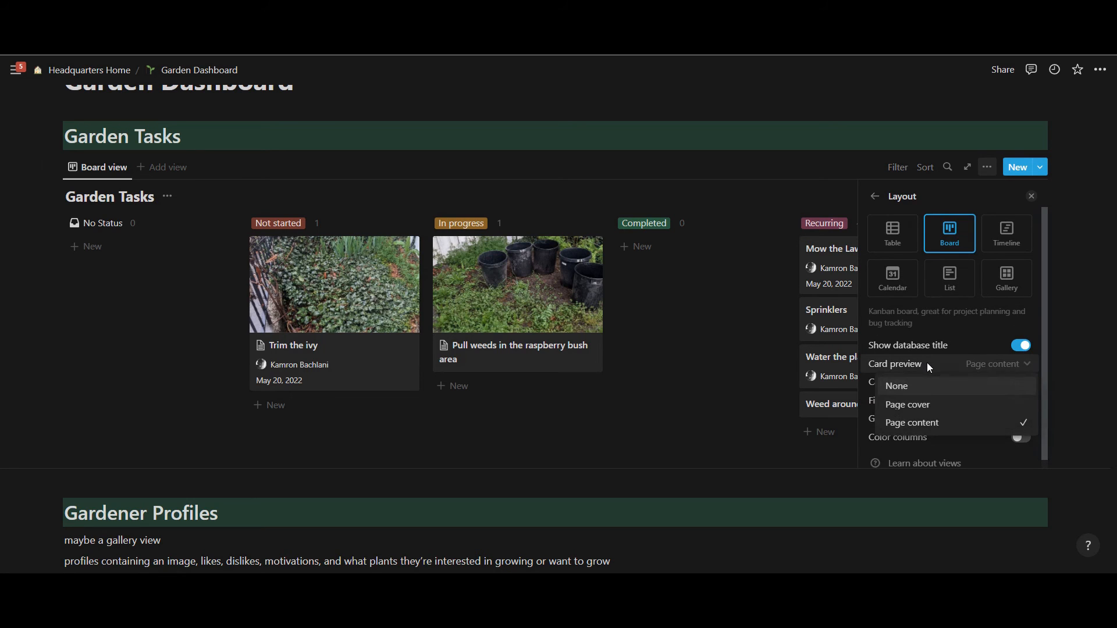
{"action": "left_click", "coordinate": [929, 428]}
{"action": "left_click", "coordinate": [504, 326]}
{"action": "left_click", "coordinate": [504, 326]}
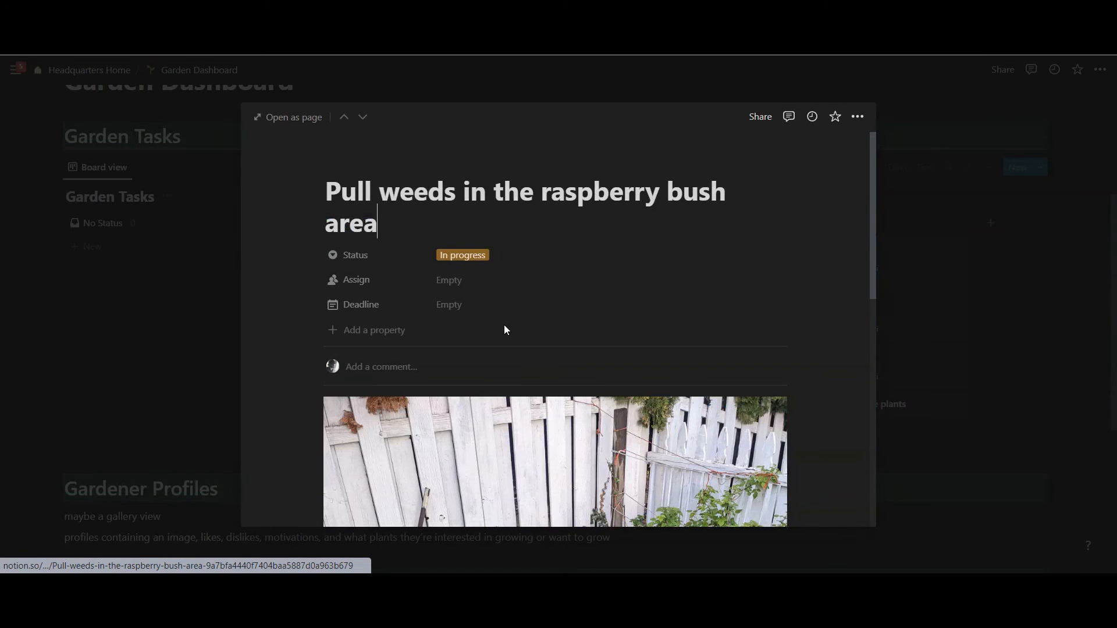
{"action": "left_click", "coordinate": [224, 279]}
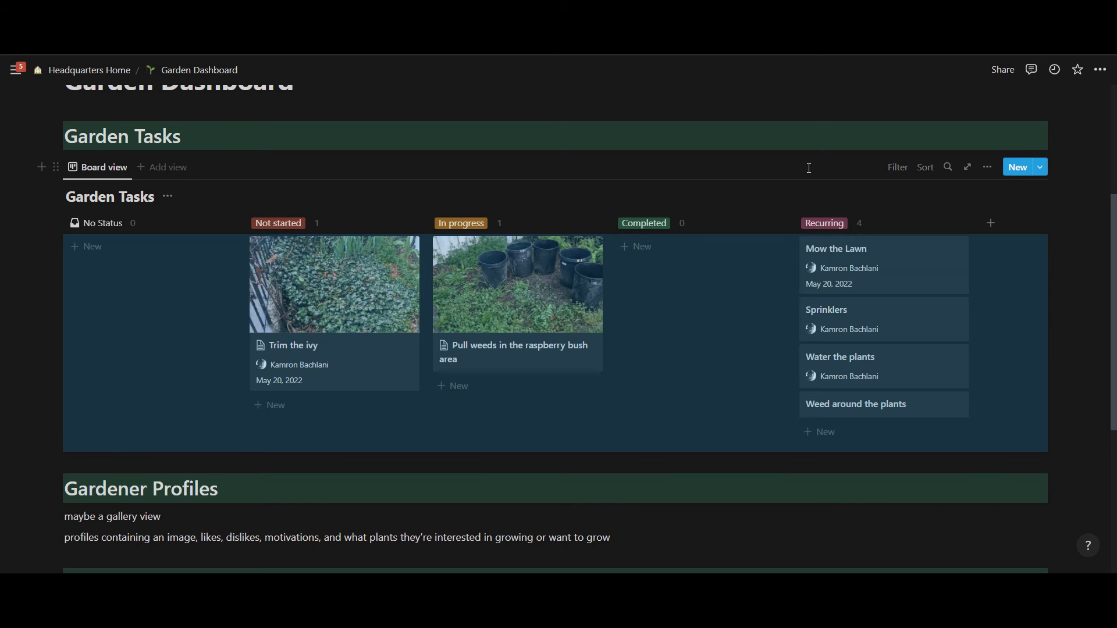
{"action": "left_click", "coordinate": [708, 324]}
{"action": "left_click_drag", "start_coordinate": [1018, 267], "coordinate": [755, 379]}
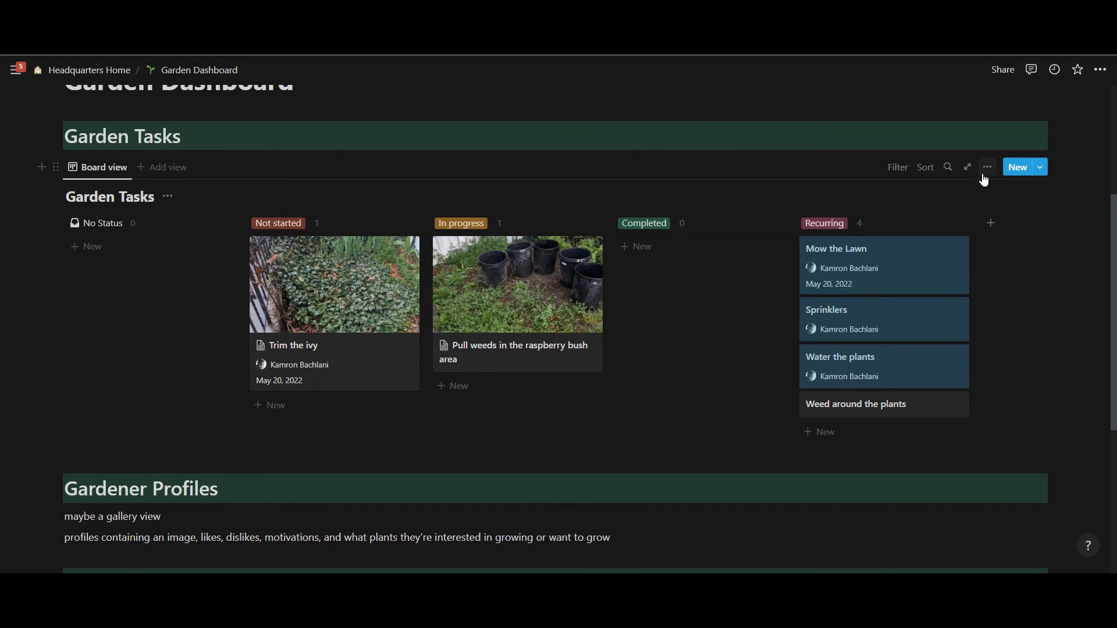
Examine the board layout's card size, fit image and Status grouping options, and close the view options.
{"action": "left_click", "coordinate": [988, 167]}
{"action": "left_click", "coordinate": [955, 247]}
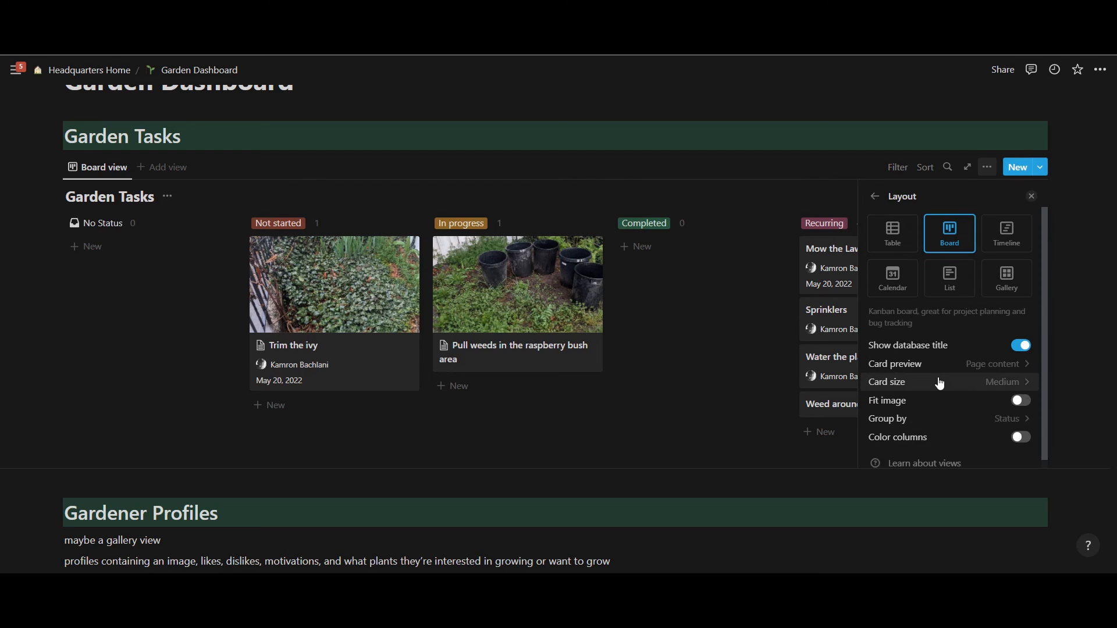
{"action": "left_click", "coordinate": [941, 384]}
{"action": "left_click", "coordinate": [1024, 403]}
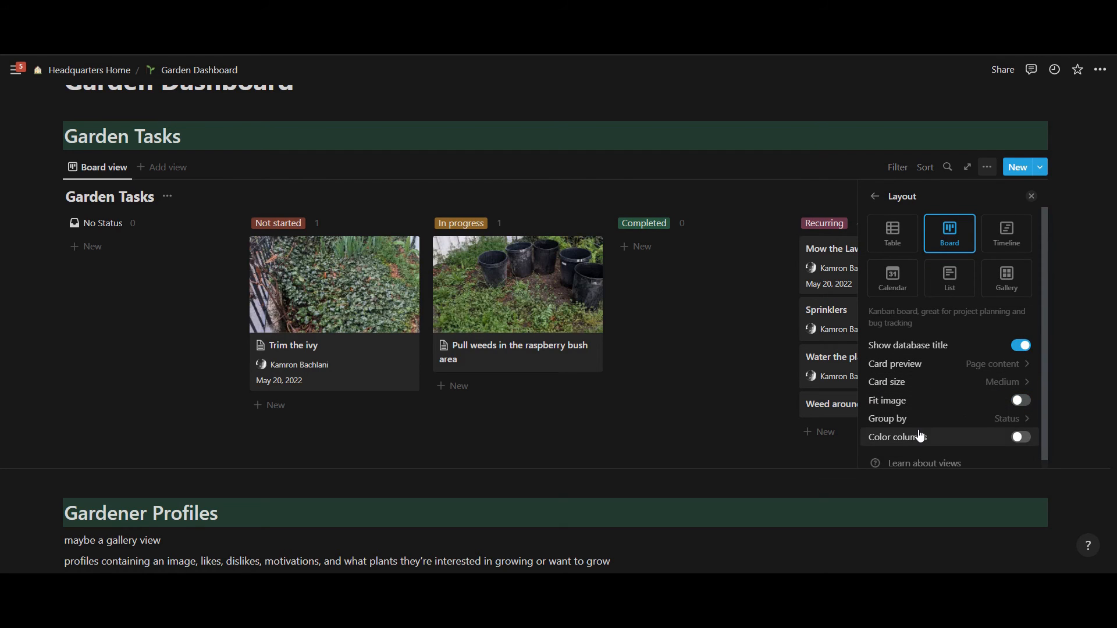
{"action": "left_click", "coordinate": [934, 420]}
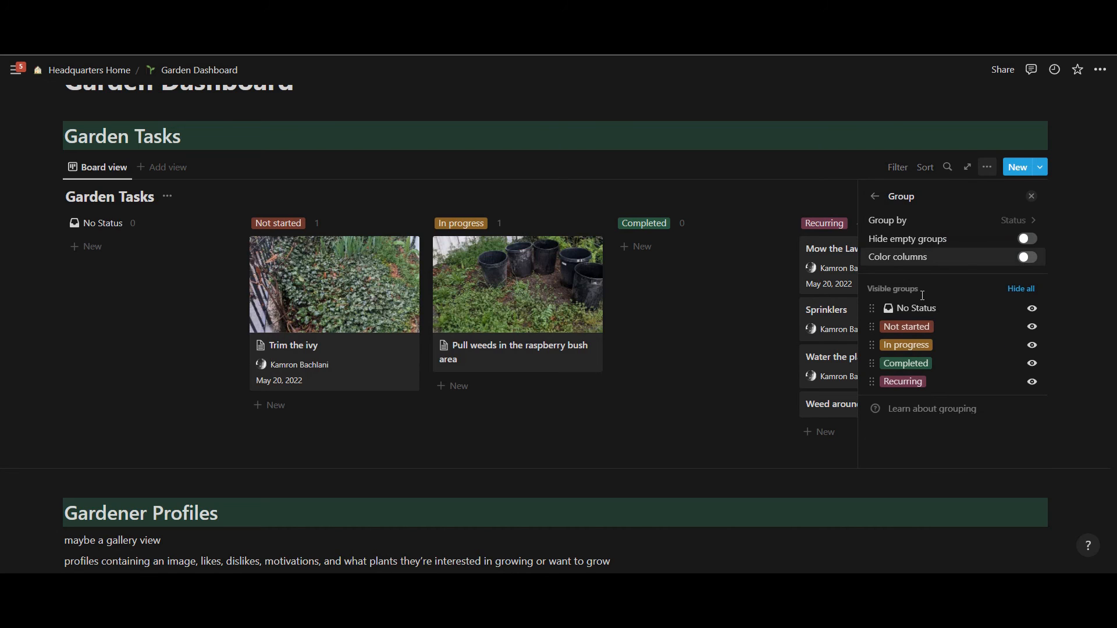
{"action": "left_click", "coordinate": [875, 196]}
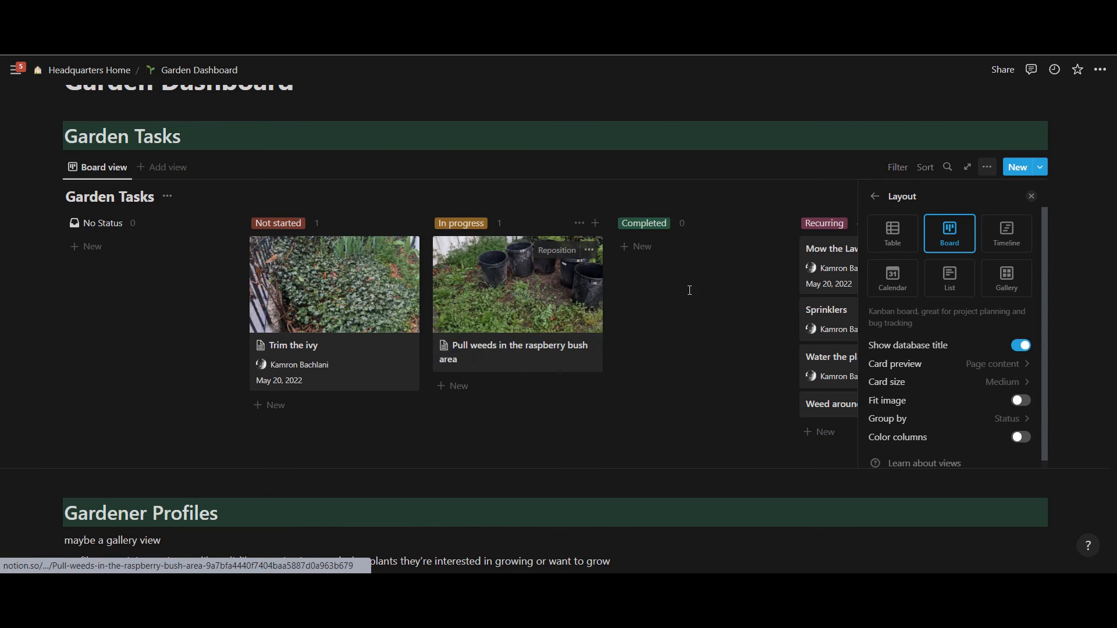
{"action": "key", "text": "Escape"}
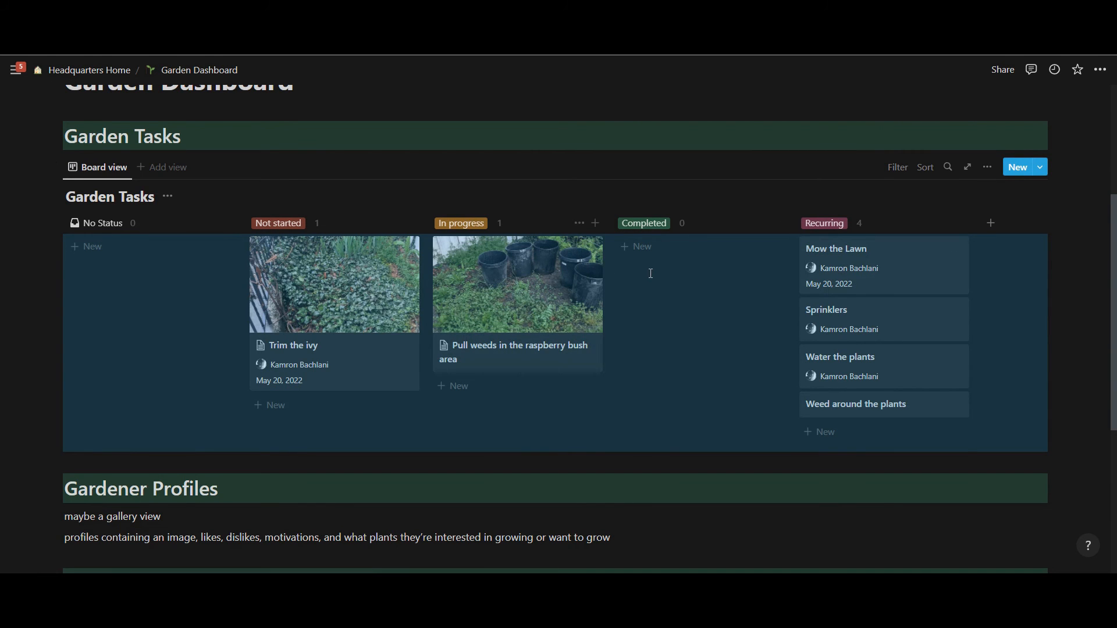
{"action": "left_click_drag", "start_coordinate": [1013, 267], "coordinate": [990, 340]}
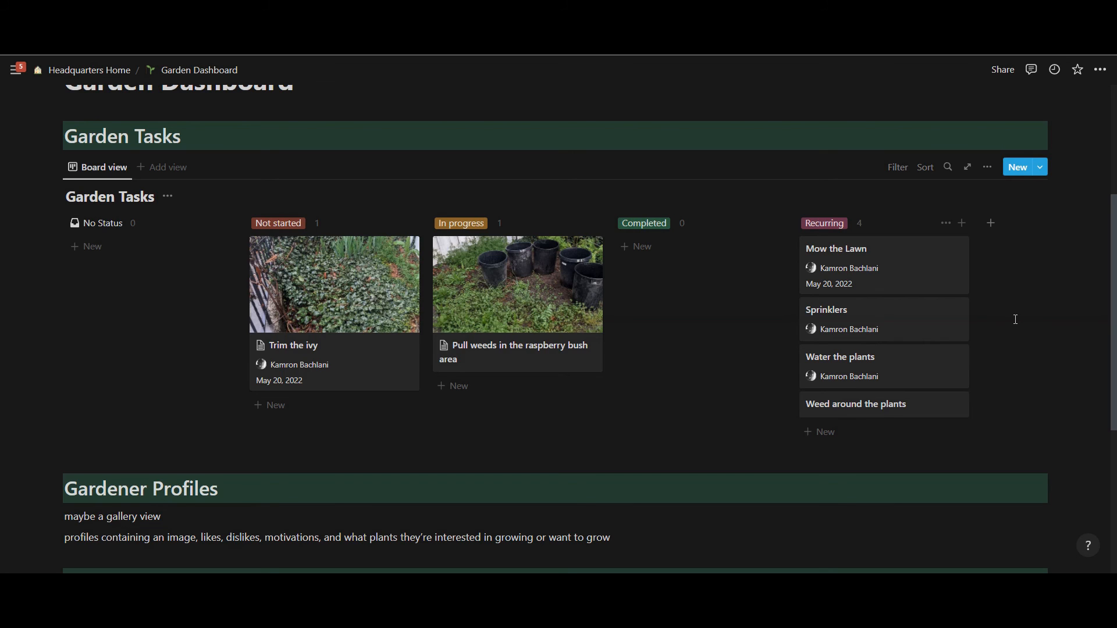
{"action": "left_click_drag", "start_coordinate": [1018, 272], "coordinate": [349, 423]}
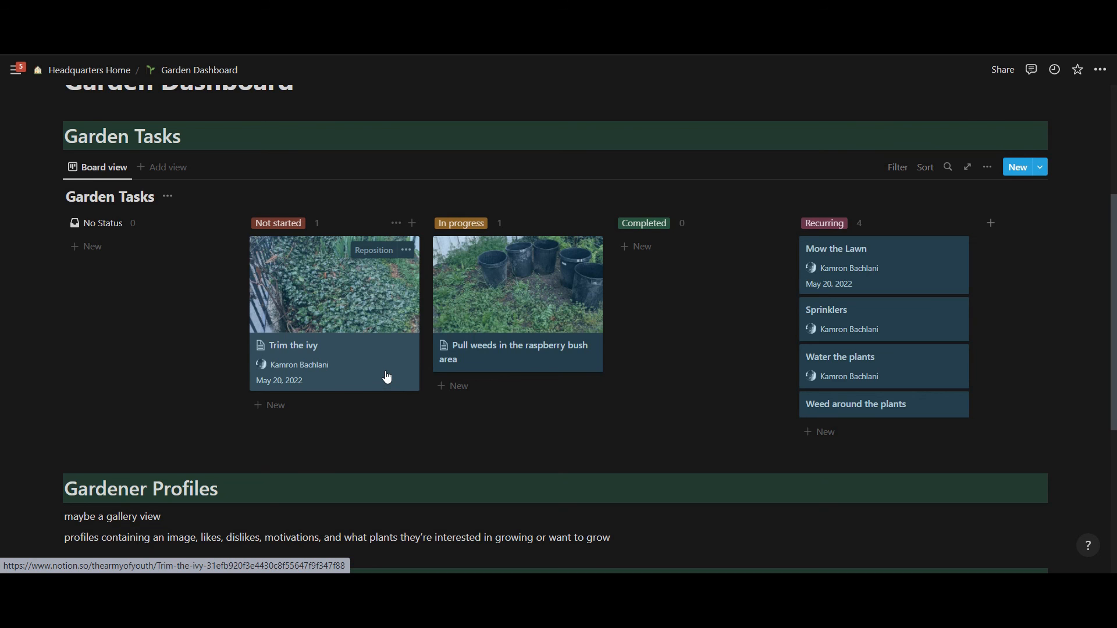
{"action": "left_click_drag", "start_coordinate": [100, 295], "coordinate": [981, 380]}
{"action": "left_click_drag", "start_coordinate": [1026, 255], "coordinate": [305, 417]}
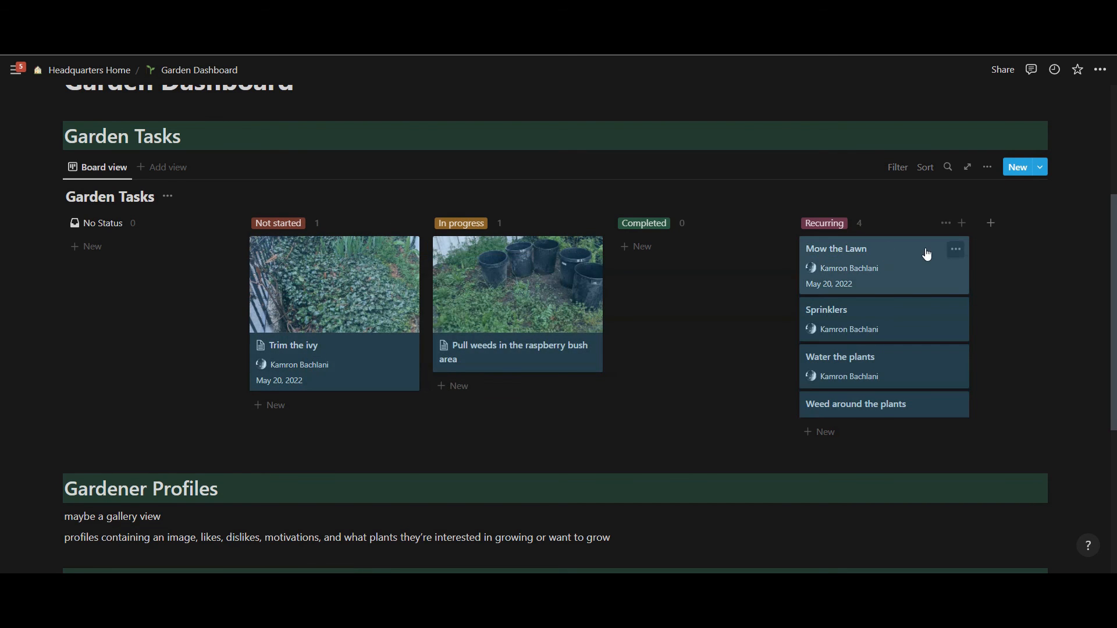
{"action": "left_click_drag", "start_coordinate": [1016, 262], "coordinate": [380, 434]}
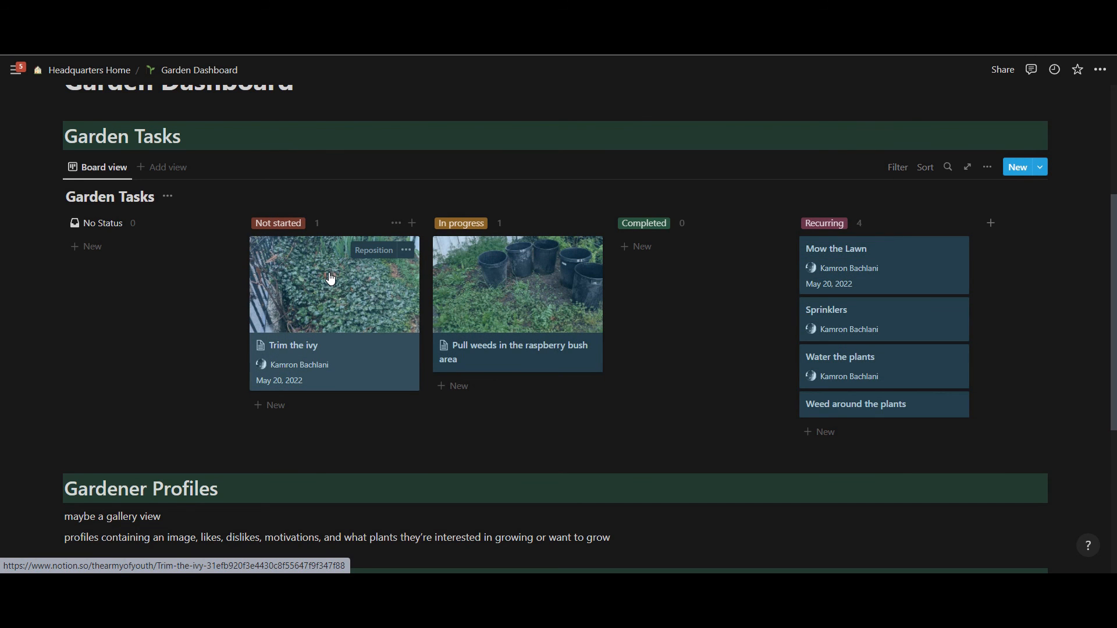
{"action": "scroll", "coordinate": [926, 299], "scroll_direction": "up", "scroll_amount": 3}
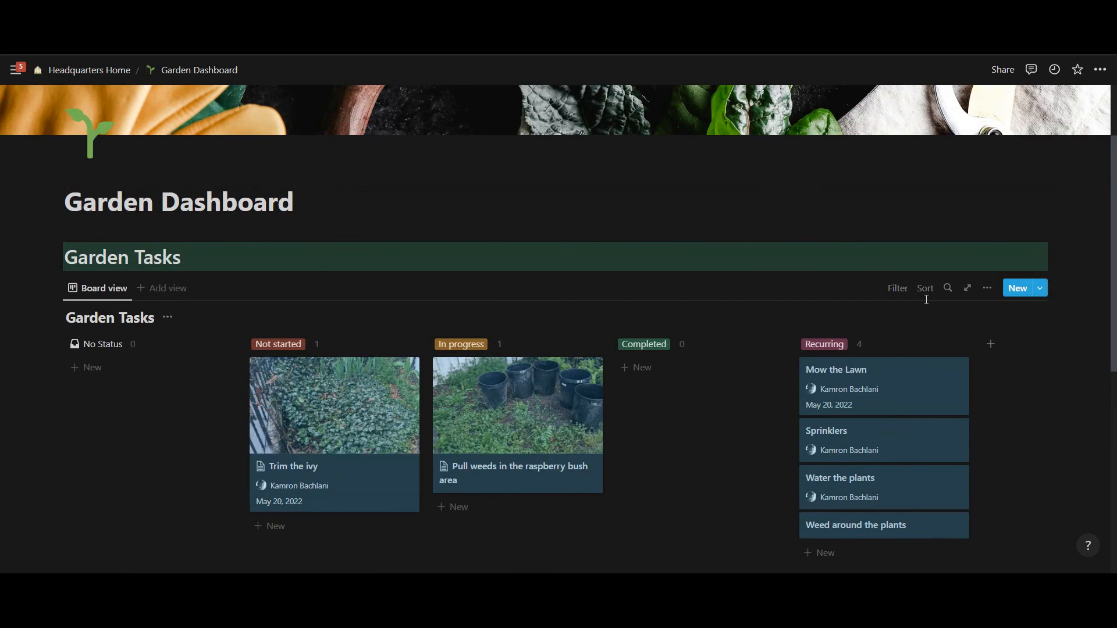
{"action": "scroll", "coordinate": [926, 300], "scroll_direction": "down", "scroll_amount": 3}
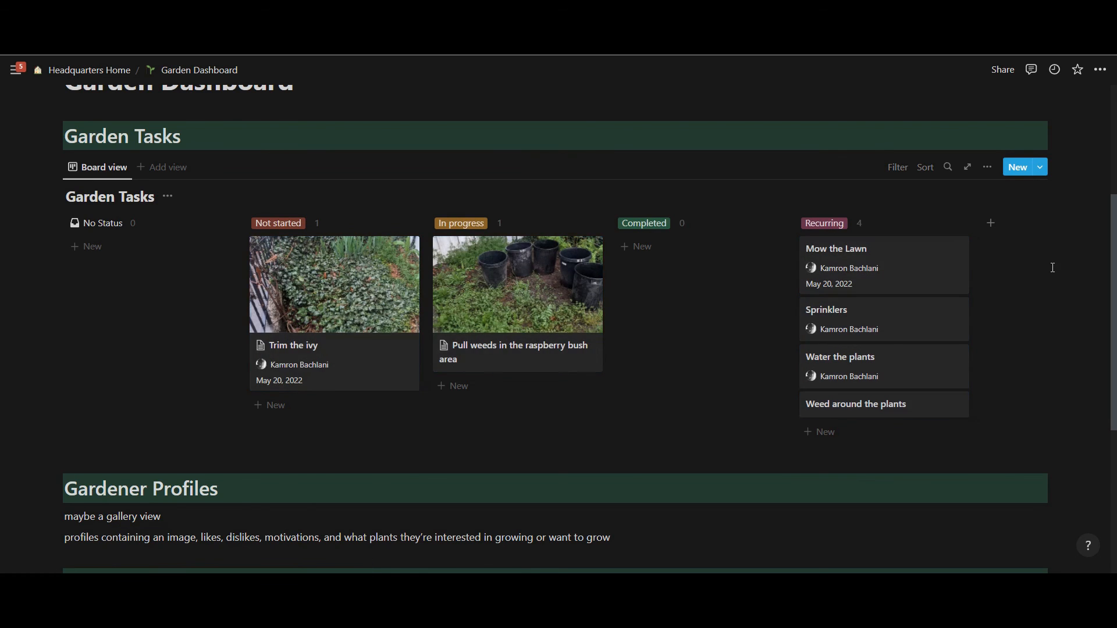
{"action": "left_click_drag", "start_coordinate": [1044, 408], "coordinate": [182, 256]}
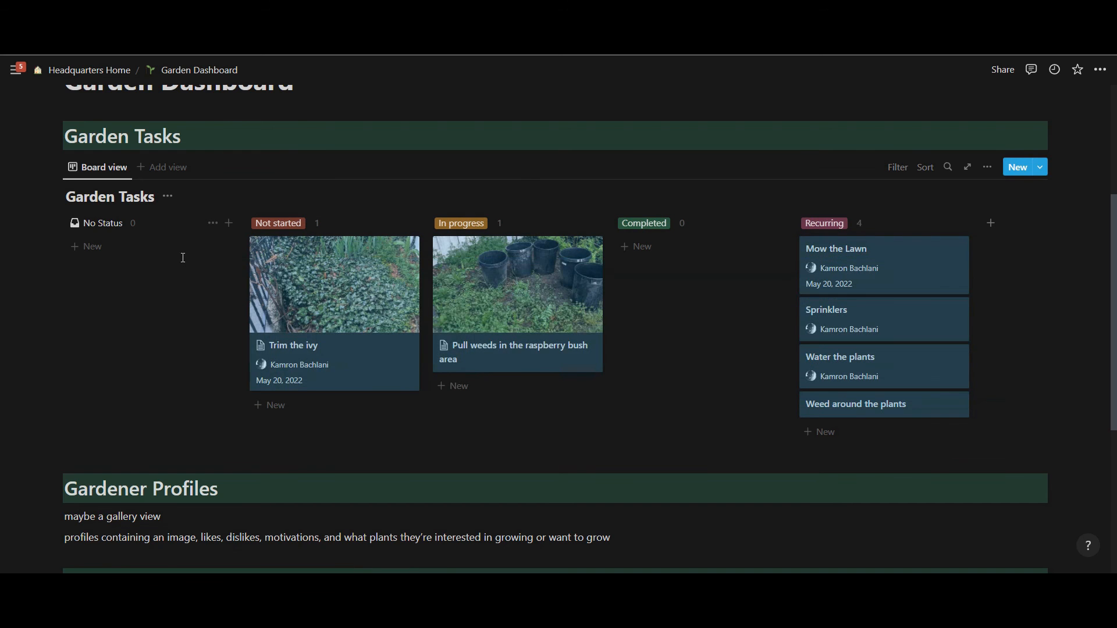
Open the Garden Tasks board from the dashboard as its own full page.
{"action": "scroll", "coordinate": [186, 258], "scroll_direction": "up", "scroll_amount": 2}
{"action": "scroll", "coordinate": [186, 258], "scroll_direction": "down", "scroll_amount": 2}
{"action": "left_click", "coordinate": [969, 168]}
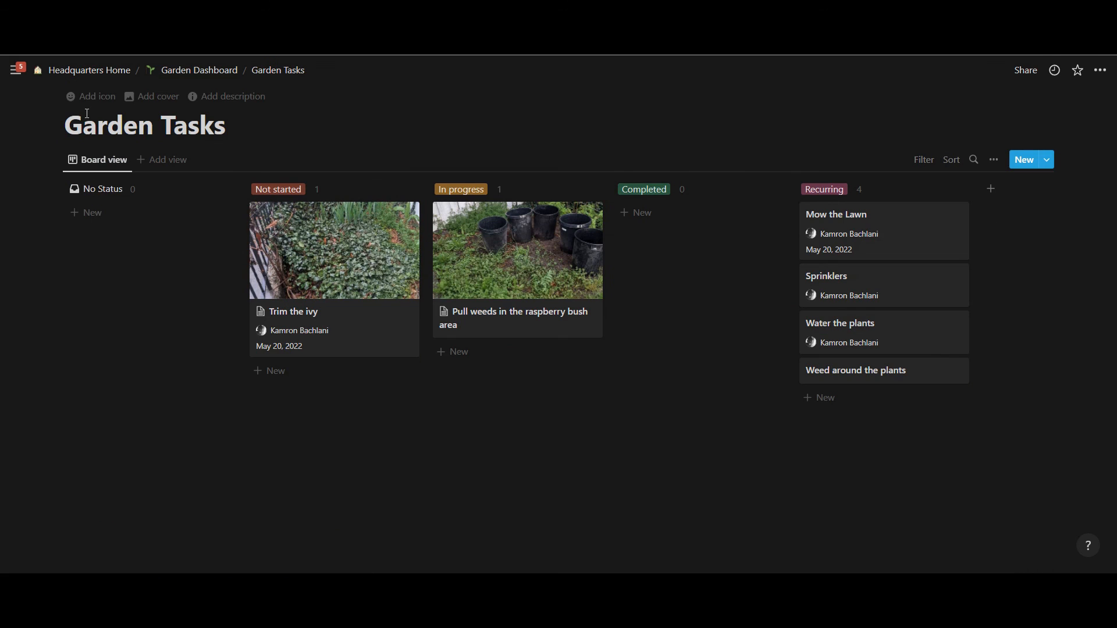